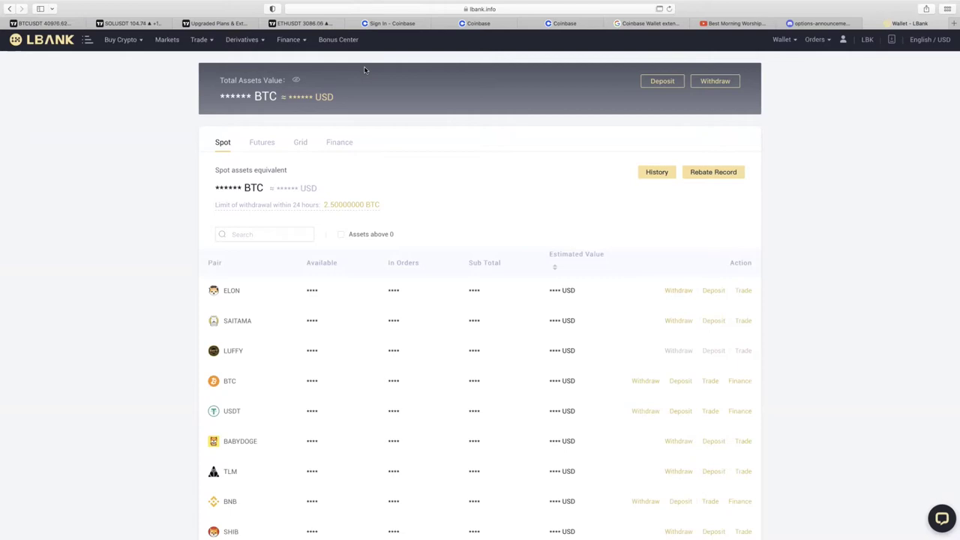
{"action": "scroll", "coordinate": [365, 70], "scroll_direction": "down", "scroll_amount": 1}
{"action": "scroll", "coordinate": [364, 70], "scroll_direction": "up", "scroll_amount": 1}
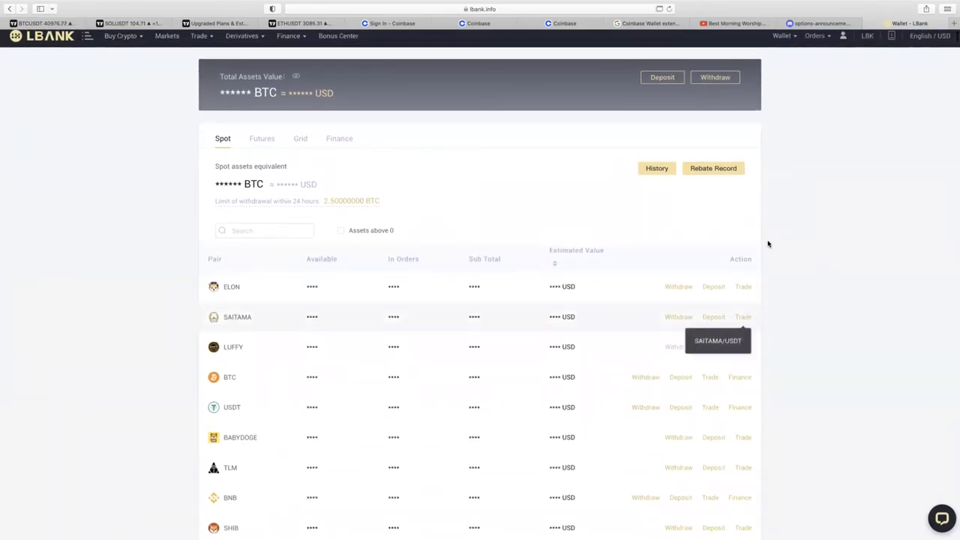
{"action": "scroll", "coordinate": [756, 264], "scroll_direction": "up", "scroll_amount": 1}
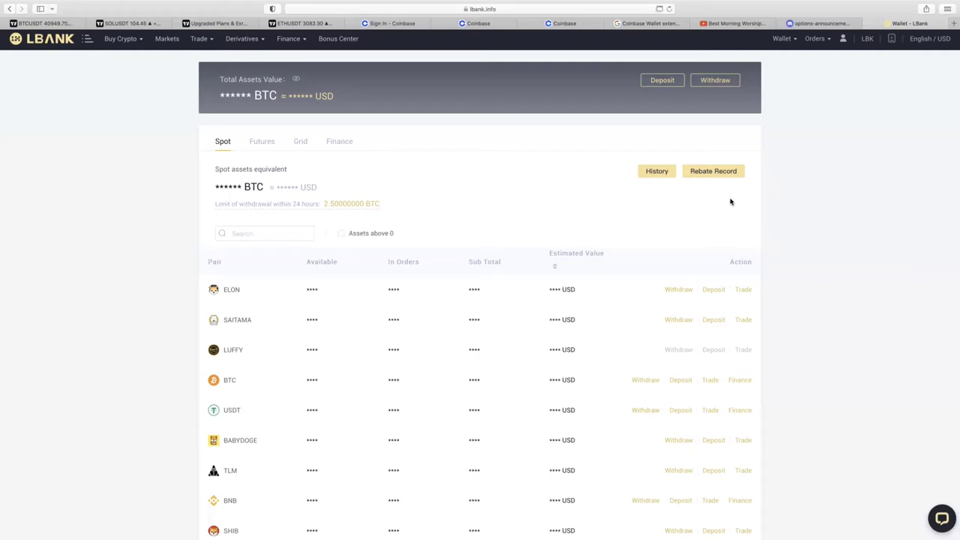
{"action": "left_click", "coordinate": [844, 39]}
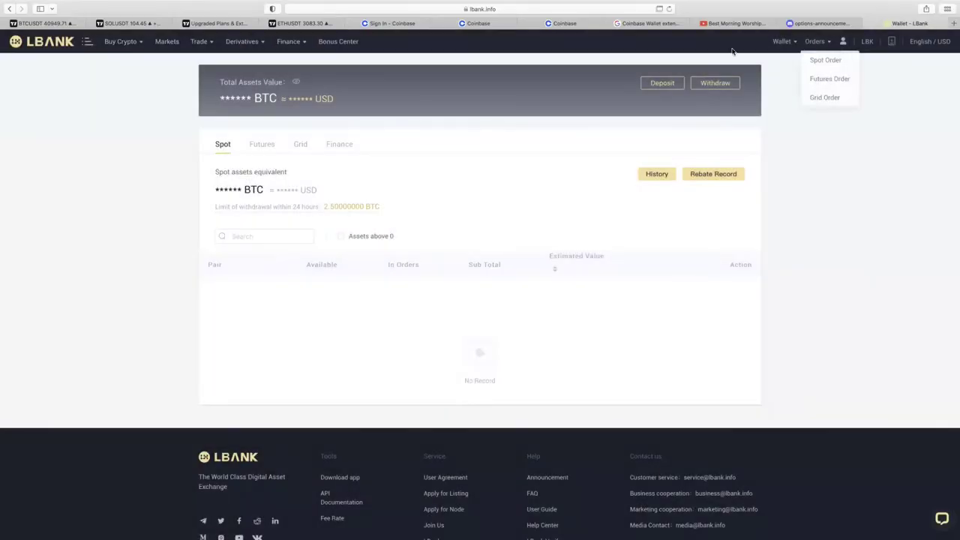
{"action": "left_click", "coordinate": [843, 43]}
{"action": "mouse_move", "coordinate": [843, 43]}
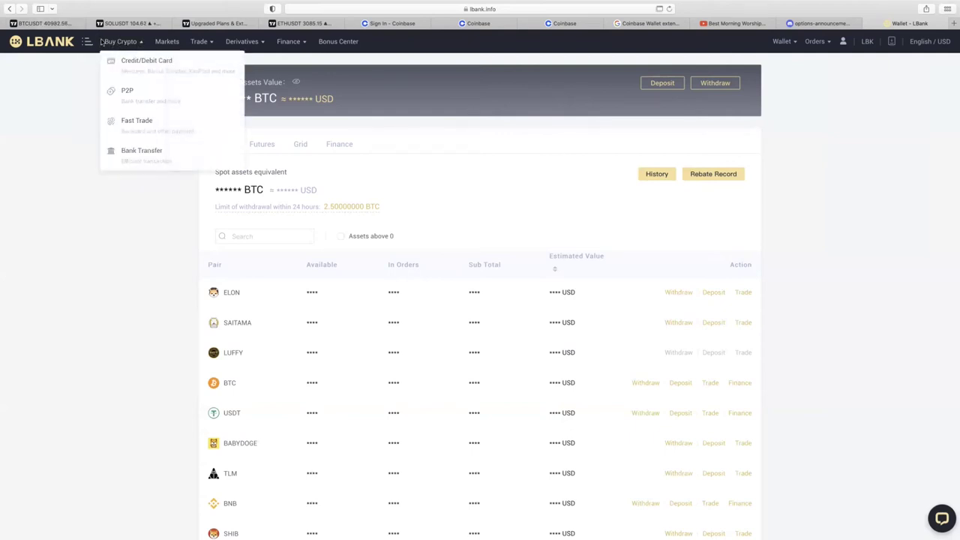
Open the Fast Trade page for buying crypto and view the payment methods offered for purchasing USDT
{"action": "left_click", "coordinate": [131, 43]}
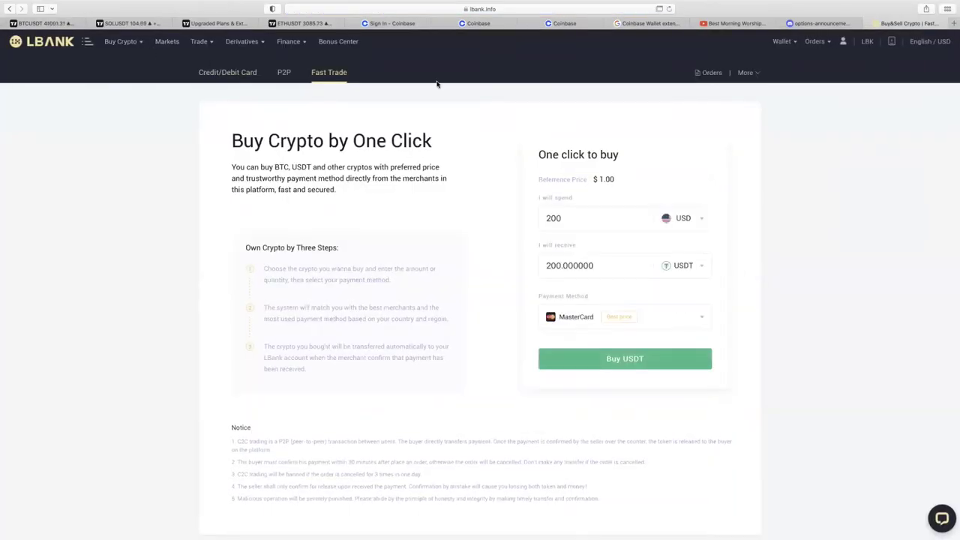
{"action": "scroll", "coordinate": [600, 207], "scroll_direction": "down", "scroll_amount": 1}
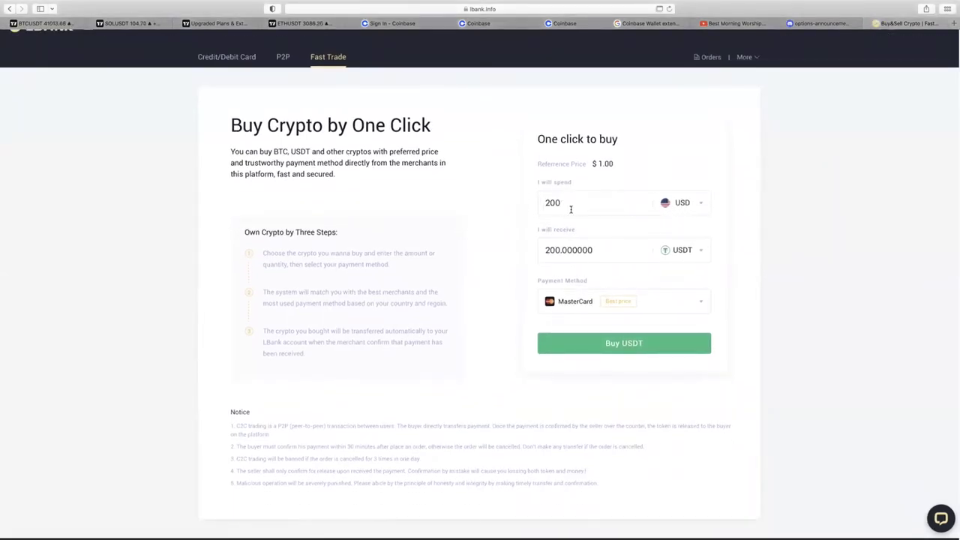
{"action": "scroll", "coordinate": [598, 257], "scroll_direction": "down", "scroll_amount": 1}
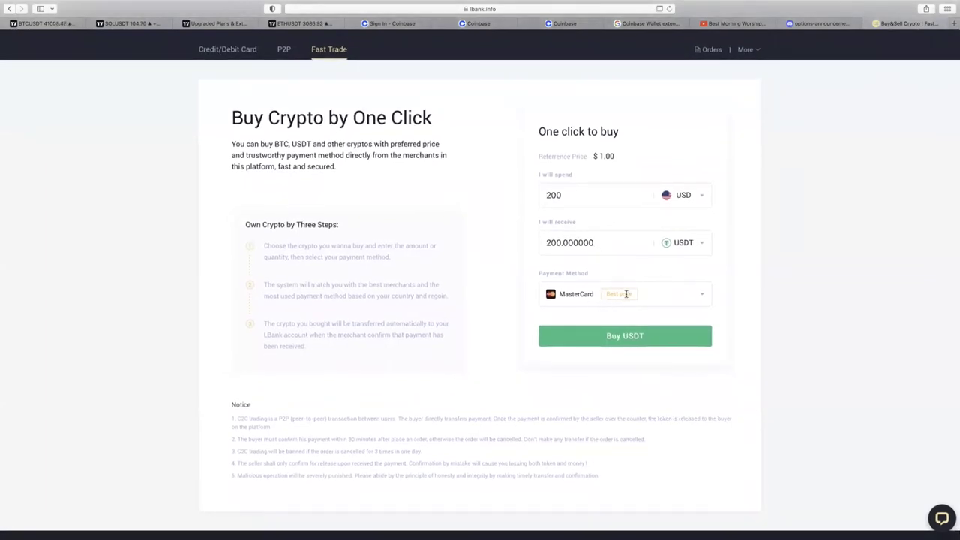
{"action": "left_click", "coordinate": [703, 293]}
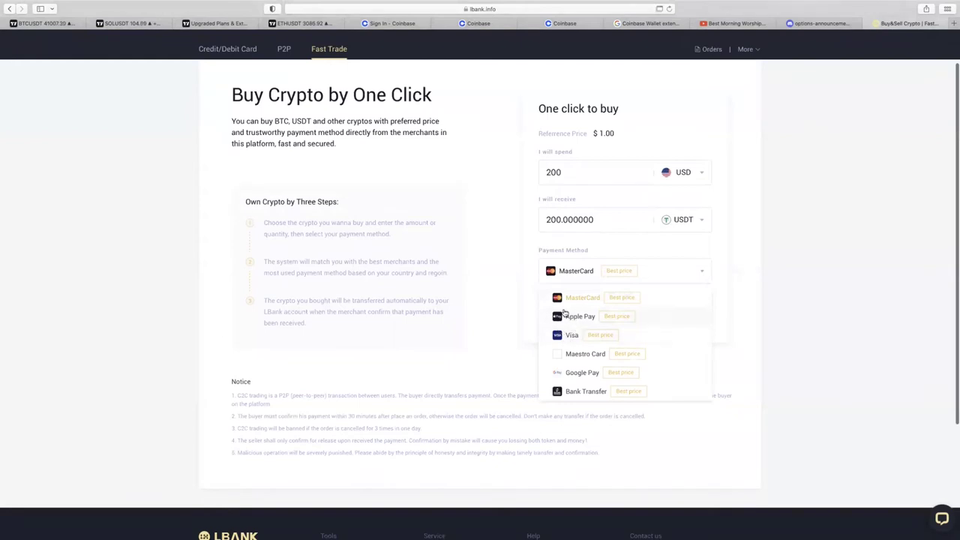
{"action": "left_click", "coordinate": [712, 268]}
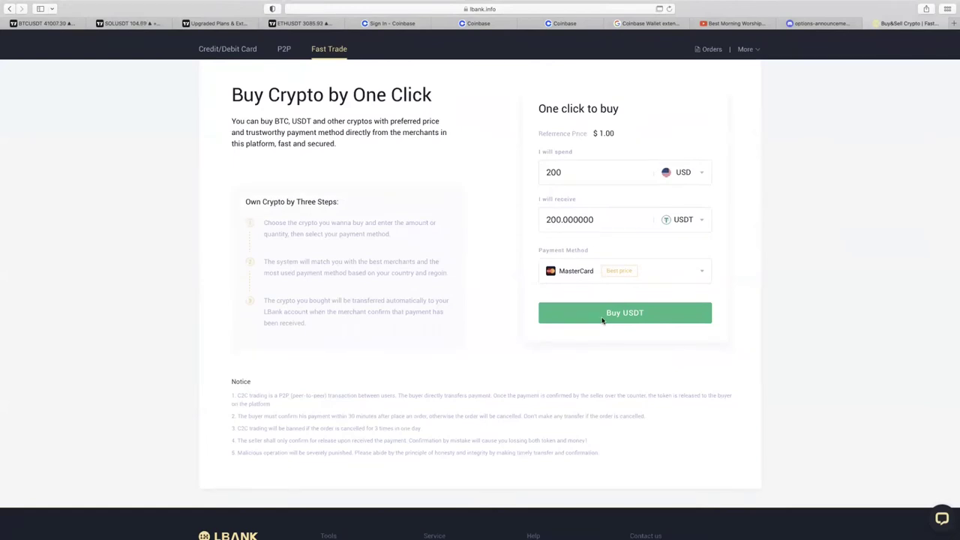
{"action": "scroll", "coordinate": [602, 320], "scroll_direction": "up", "scroll_amount": 2}
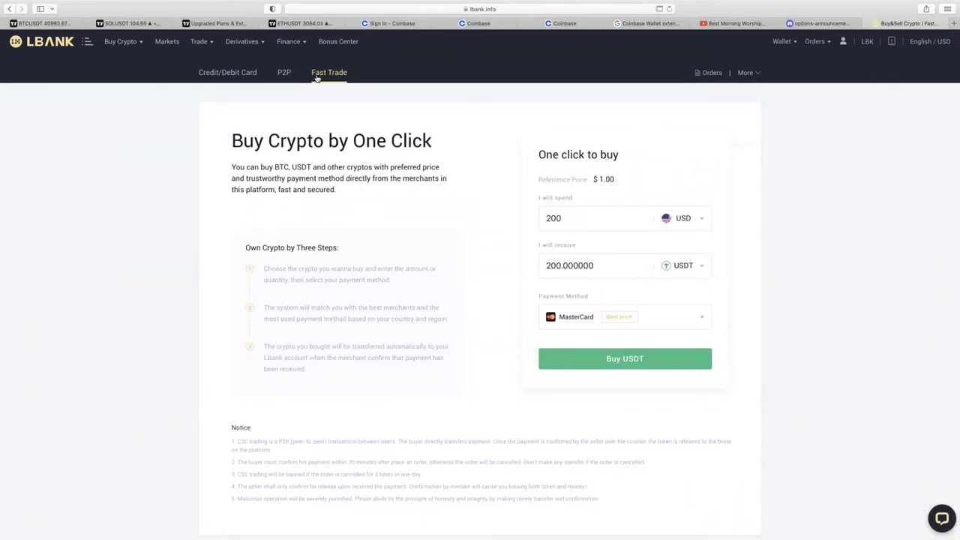
Go to the spot wallet and open its deposit page
{"action": "mouse_move", "coordinate": [783, 41]}
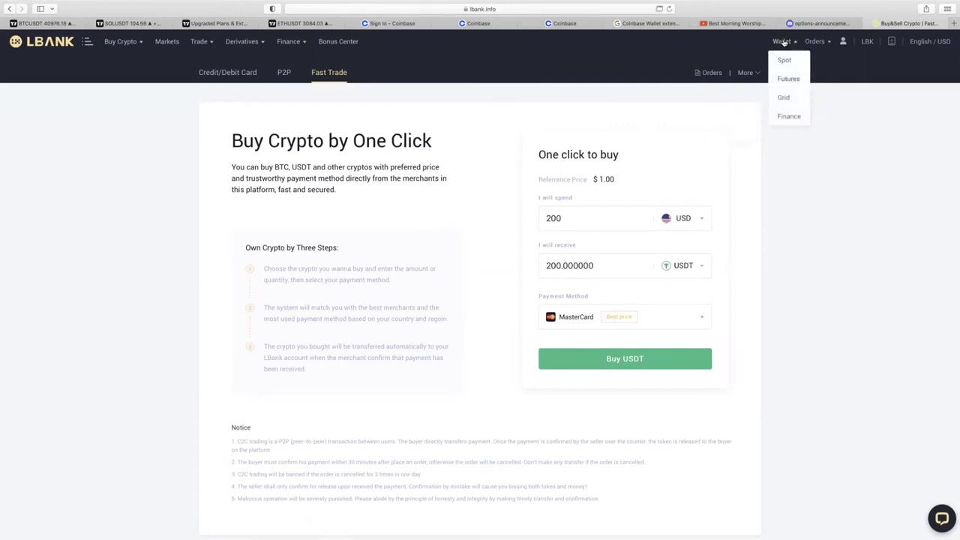
{"action": "left_click", "coordinate": [784, 63]}
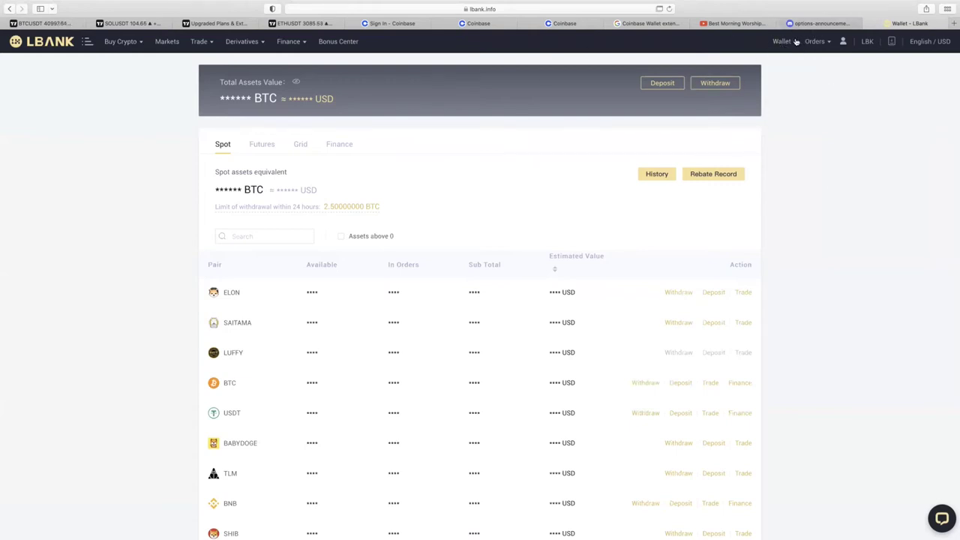
{"action": "mouse_move", "coordinate": [784, 43]}
{"action": "scroll", "coordinate": [488, 180], "scroll_direction": "down", "scroll_amount": 1}
{"action": "left_click", "coordinate": [662, 81]}
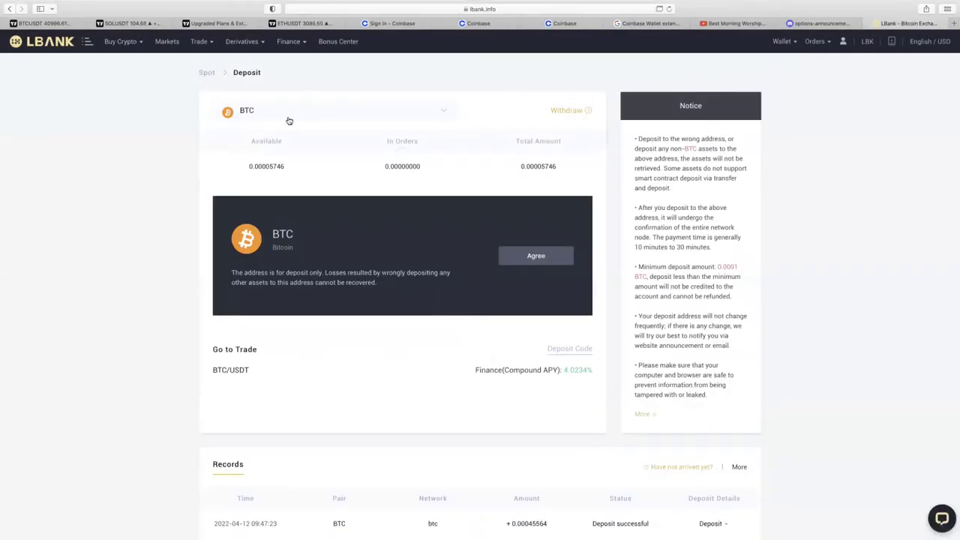
Select USDT (Tether) as the coin to deposit instead of BTC
{"action": "scroll", "coordinate": [314, 154], "scroll_direction": "down", "scroll_amount": 1}
{"action": "scroll", "coordinate": [315, 154], "scroll_direction": "up", "scroll_amount": 1}
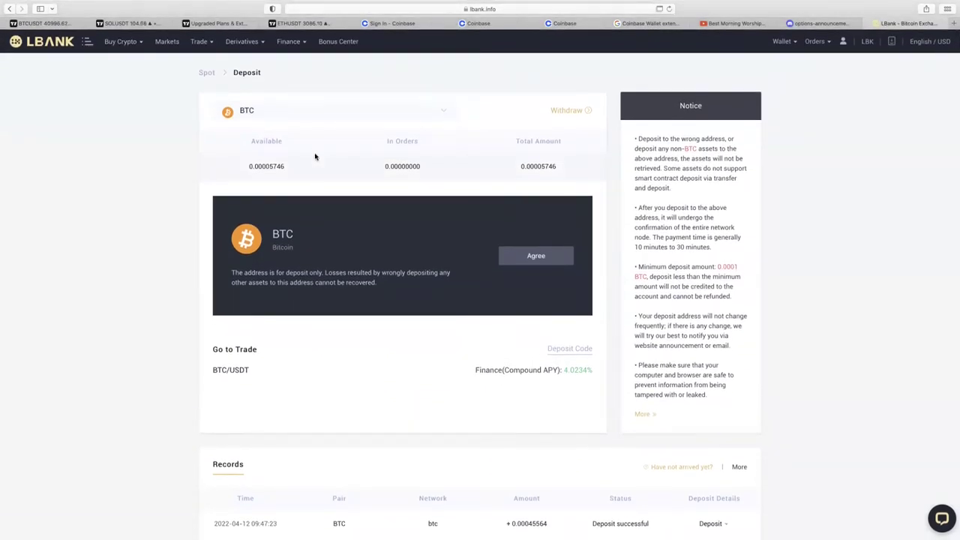
{"action": "scroll", "coordinate": [315, 156], "scroll_direction": "down", "scroll_amount": 5}
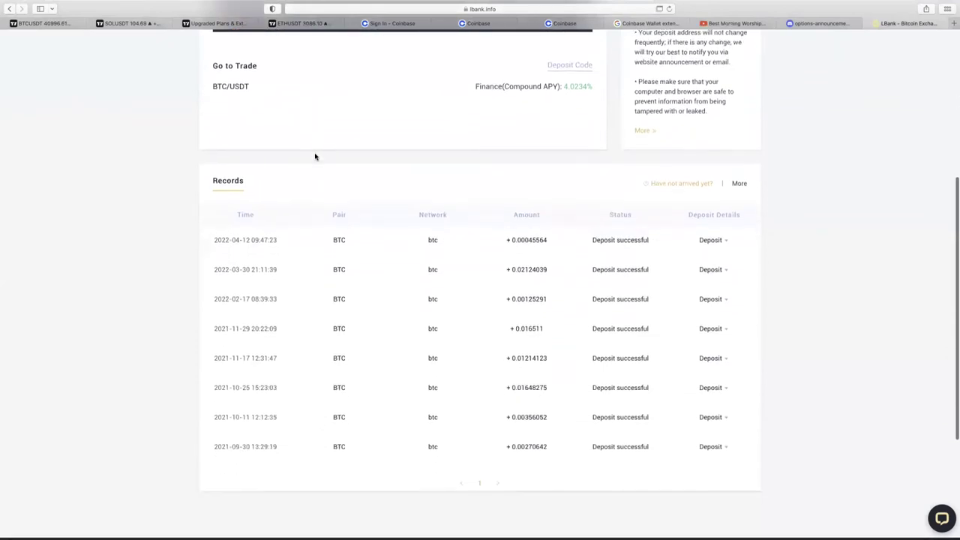
{"action": "scroll", "coordinate": [315, 156], "scroll_direction": "up", "scroll_amount": 5}
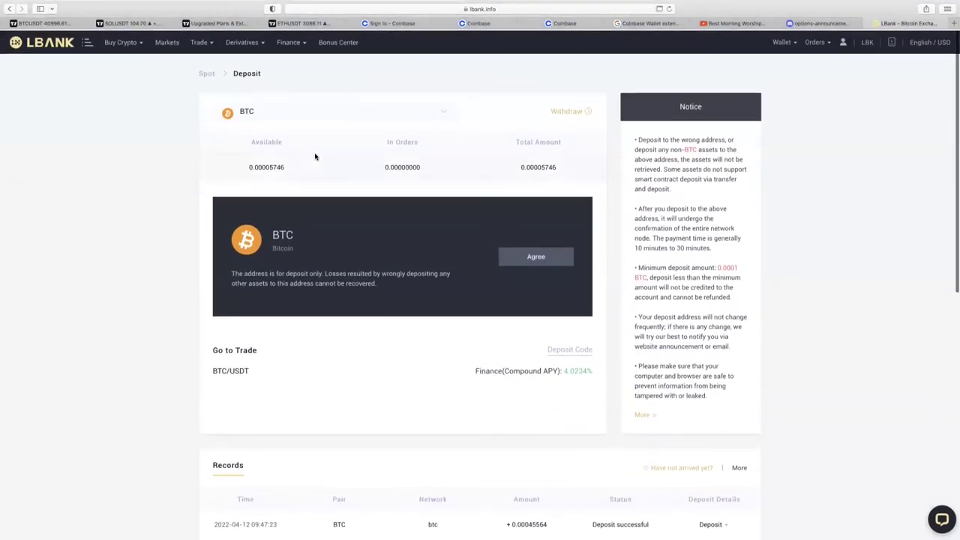
{"action": "scroll", "coordinate": [315, 156], "scroll_direction": "up", "scroll_amount": 1}
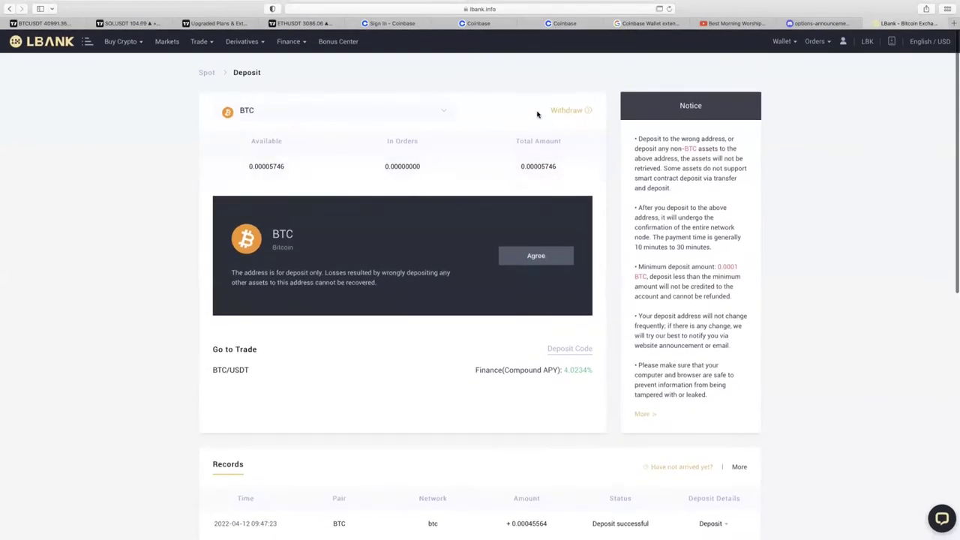
{"action": "left_click", "coordinate": [442, 112]}
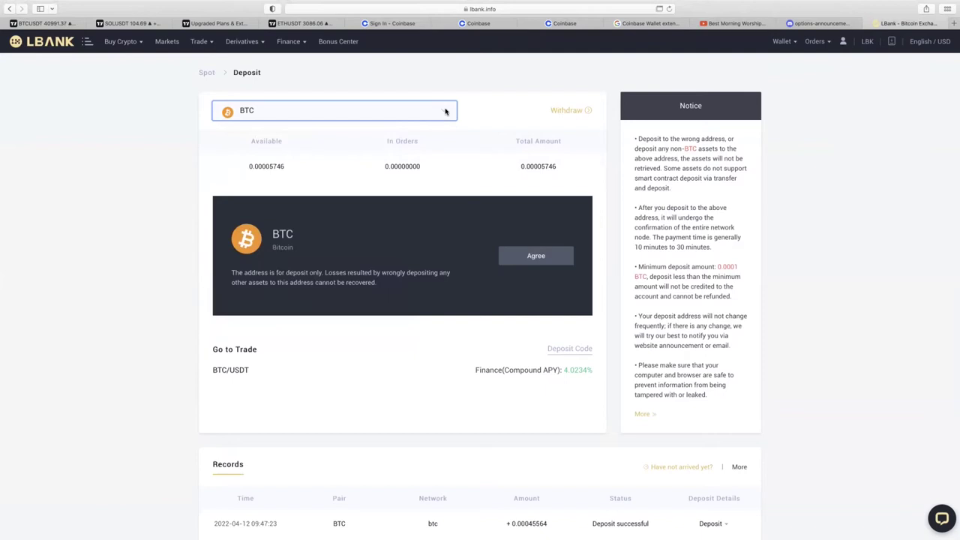
{"action": "left_click", "coordinate": [441, 112]}
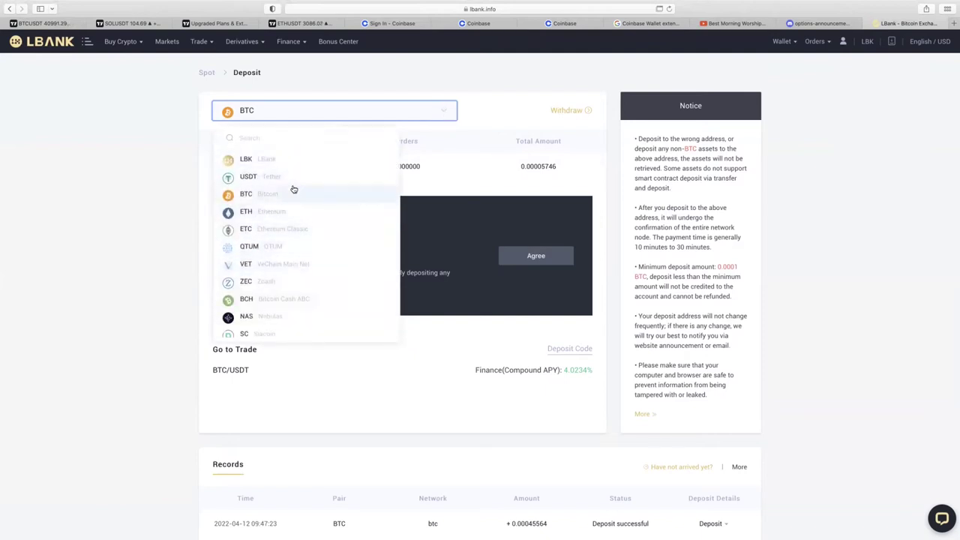
{"action": "scroll", "coordinate": [301, 195], "scroll_direction": "down", "scroll_amount": 1}
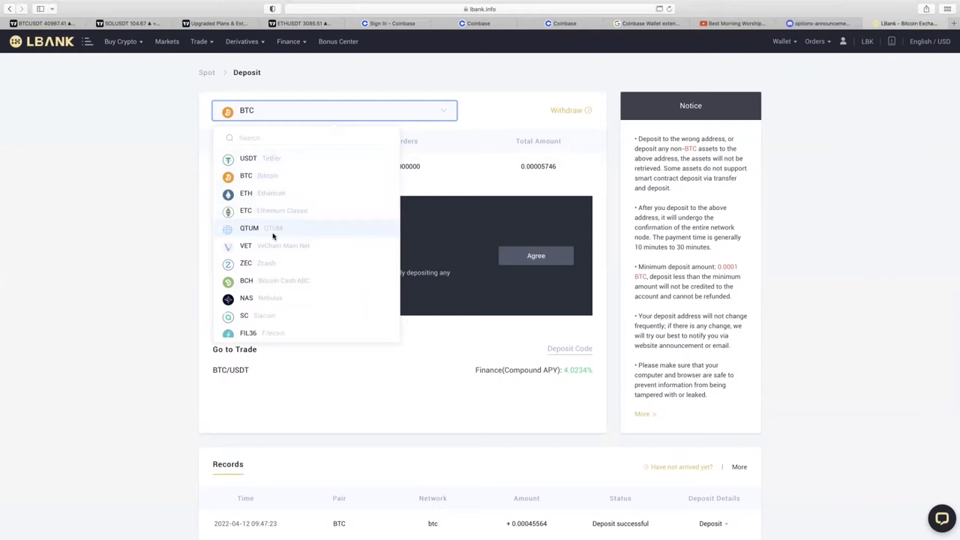
{"action": "scroll", "coordinate": [285, 169], "scroll_direction": "down", "scroll_amount": 1}
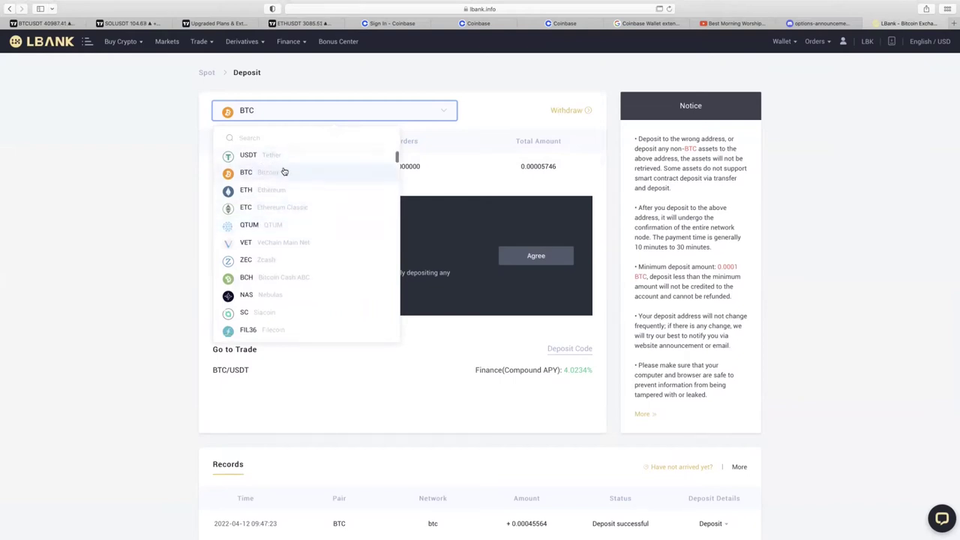
{"action": "scroll", "coordinate": [288, 158], "scroll_direction": "down", "scroll_amount": 1}
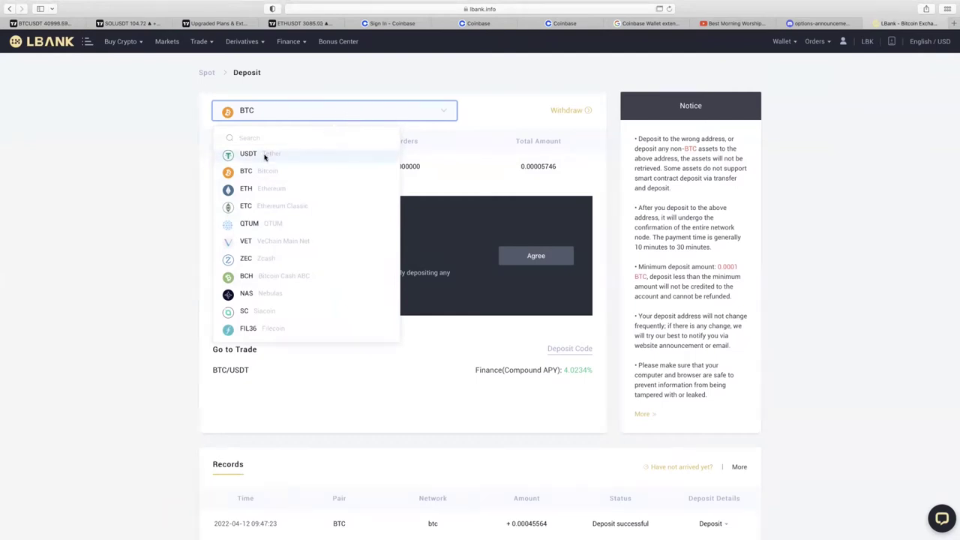
{"action": "left_click", "coordinate": [263, 155]}
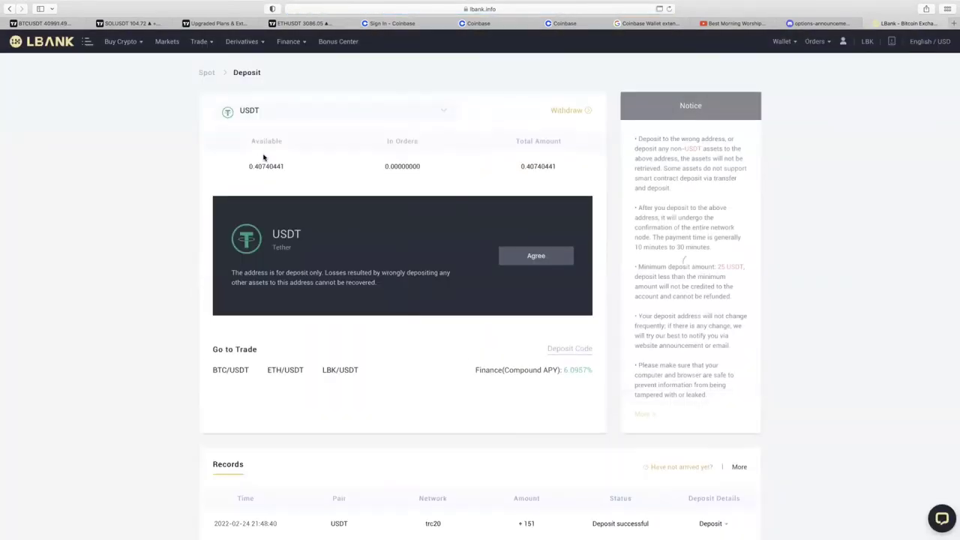
Agree to the USDT deposit-only notice to reveal the deposit address options
{"action": "scroll", "coordinate": [534, 227], "scroll_direction": "down", "scroll_amount": 1}
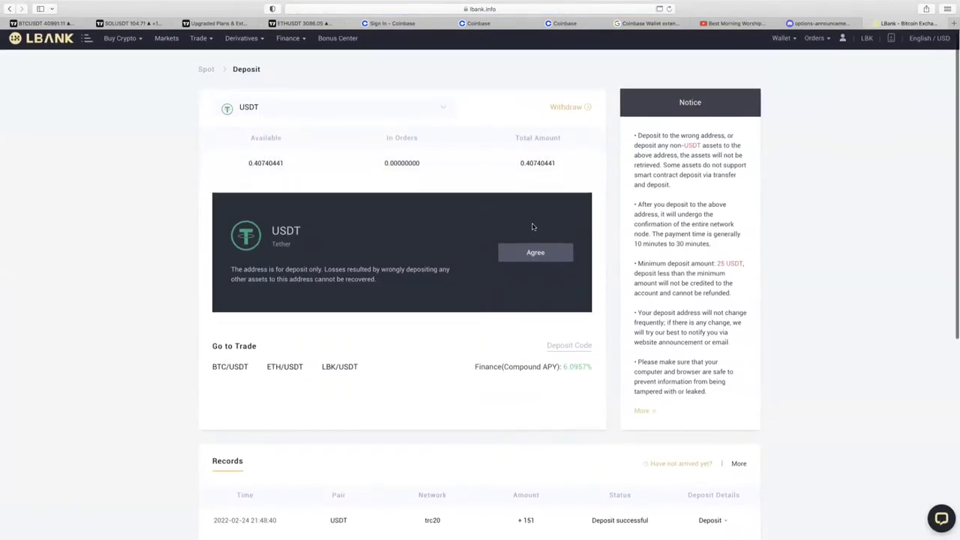
{"action": "scroll", "coordinate": [548, 266], "scroll_direction": "down", "scroll_amount": 3}
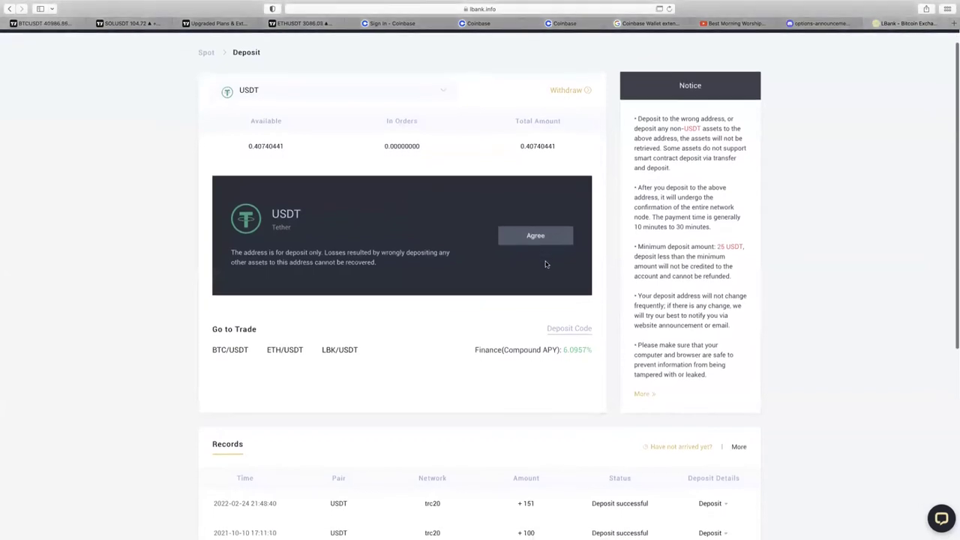
{"action": "scroll", "coordinate": [545, 264], "scroll_direction": "down", "scroll_amount": 10}
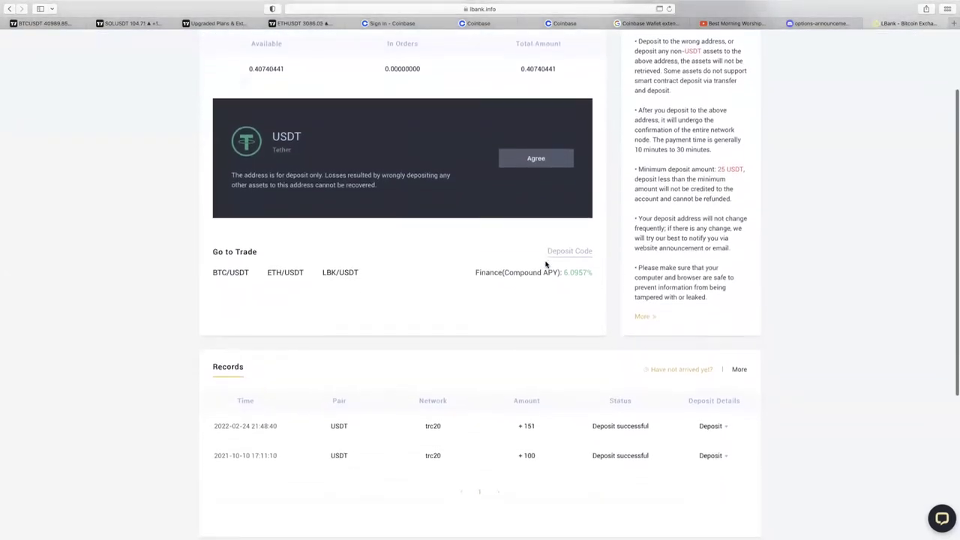
{"action": "scroll", "coordinate": [546, 263], "scroll_direction": "up", "scroll_amount": 5}
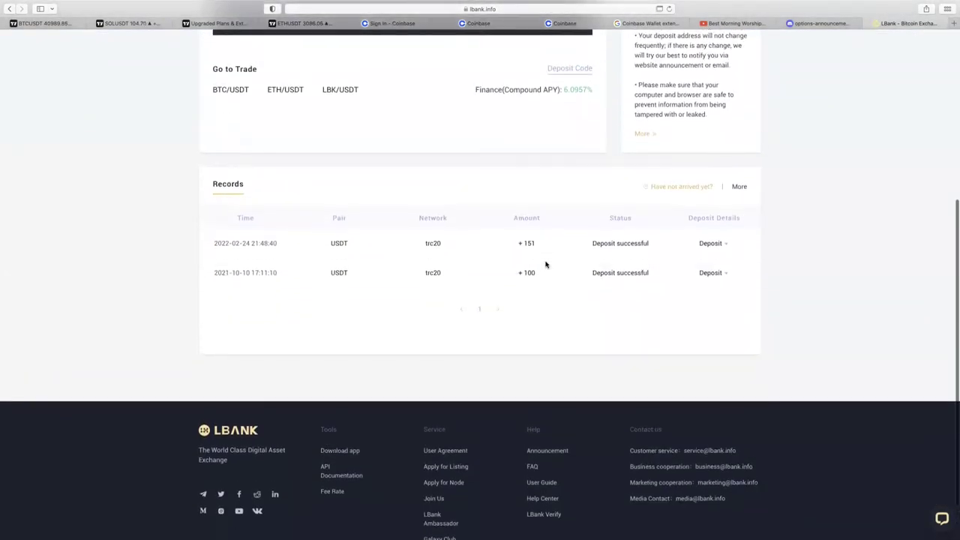
{"action": "scroll", "coordinate": [546, 264], "scroll_direction": "up", "scroll_amount": 5}
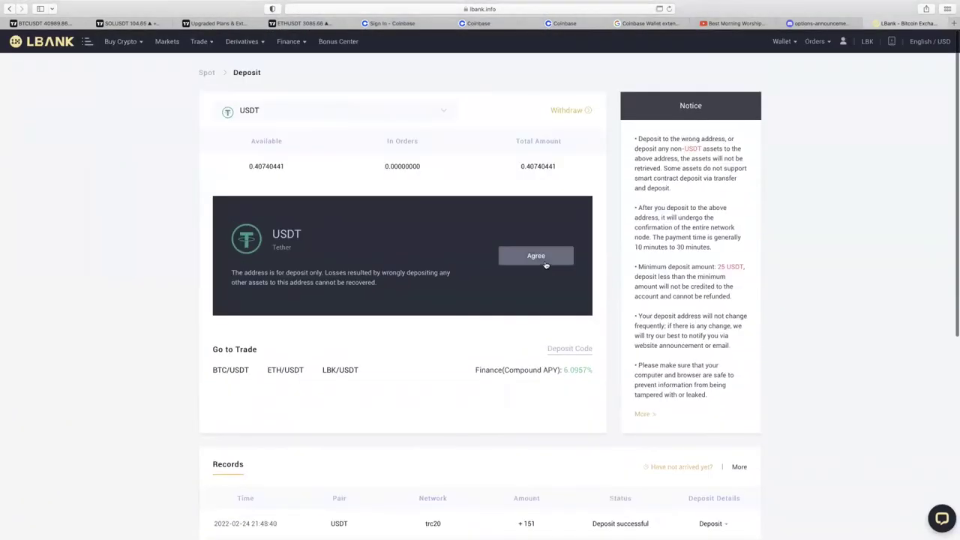
{"action": "scroll", "coordinate": [546, 264], "scroll_direction": "down", "scroll_amount": 1}
{"action": "scroll", "coordinate": [546, 263], "scroll_direction": "up", "scroll_amount": 1}
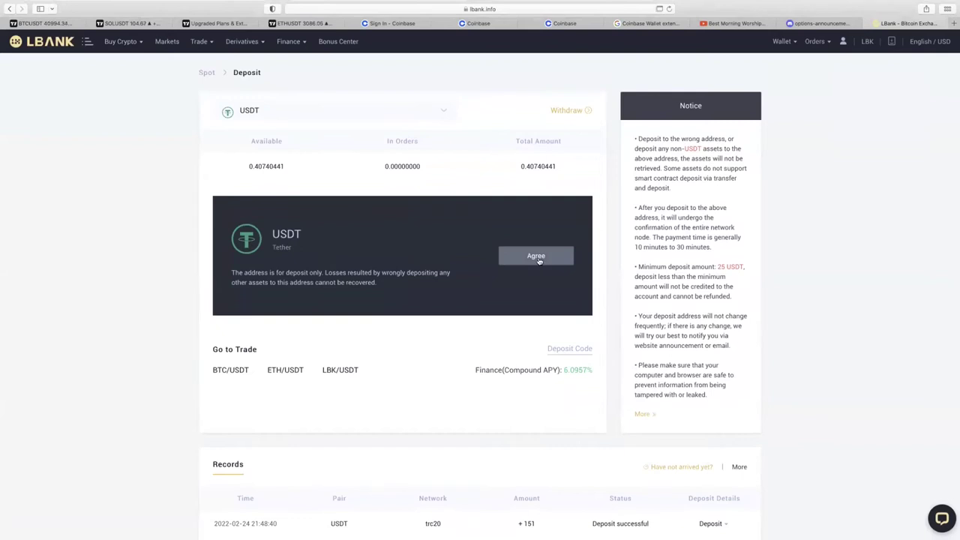
{"action": "left_click", "coordinate": [536, 257]}
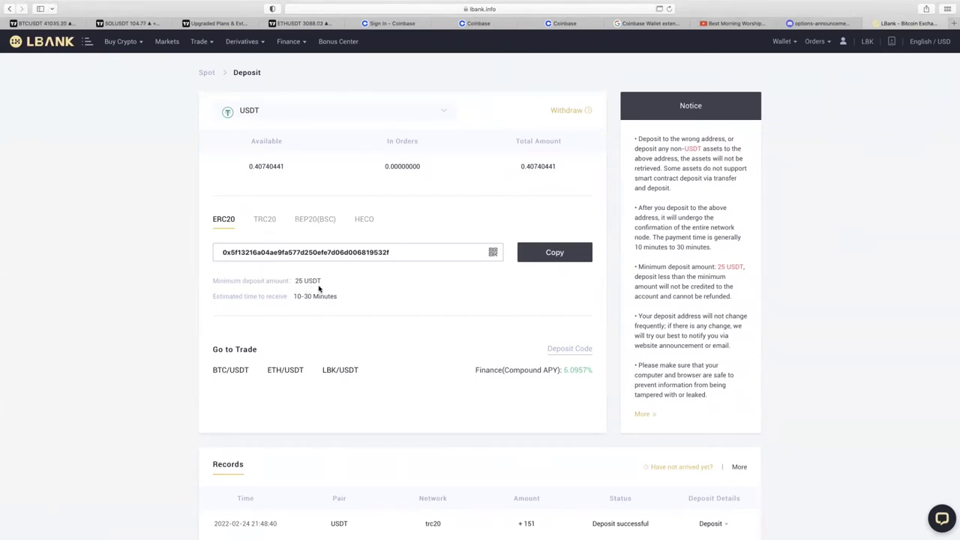
Compare the ERC20 and TRC20 networks for the USDT deposit, ending with TRC20 selected
{"action": "left_click", "coordinate": [264, 220]}
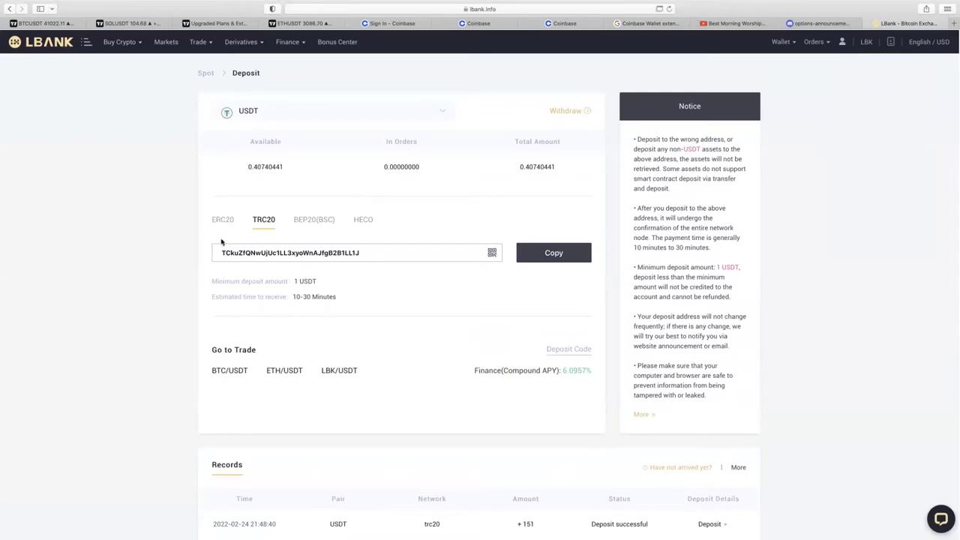
{"action": "scroll", "coordinate": [312, 241], "scroll_direction": "down", "scroll_amount": 1}
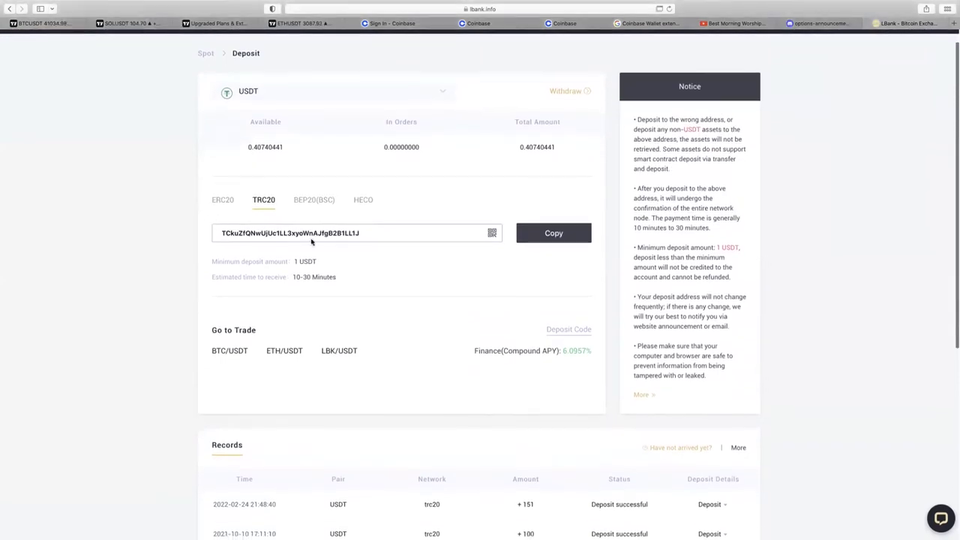
{"action": "scroll", "coordinate": [219, 202], "scroll_direction": "down", "scroll_amount": 1}
{"action": "left_click", "coordinate": [220, 198]}
{"action": "scroll", "coordinate": [537, 263], "scroll_direction": "up", "scroll_amount": 1}
{"action": "left_click", "coordinate": [268, 200]}
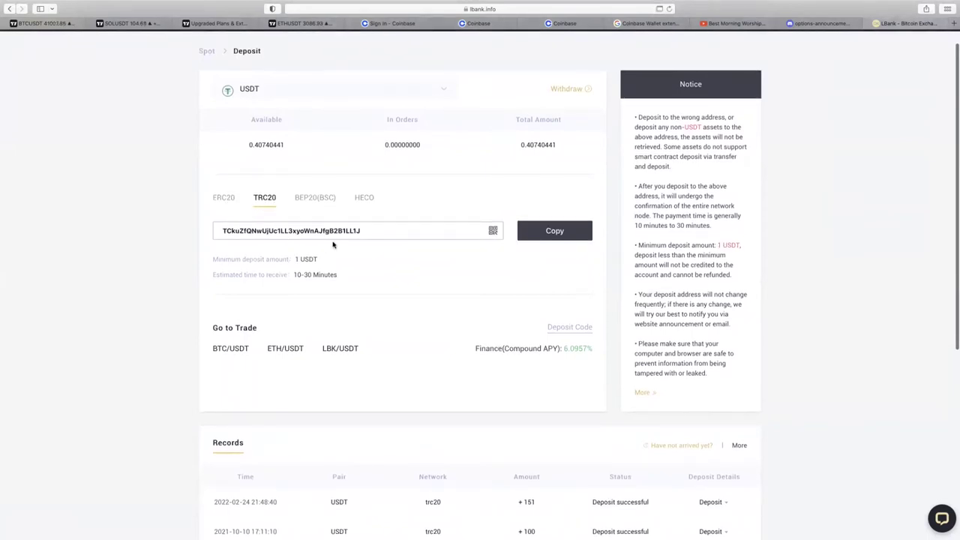
{"action": "scroll", "coordinate": [485, 257], "scroll_direction": "down", "scroll_amount": 1}
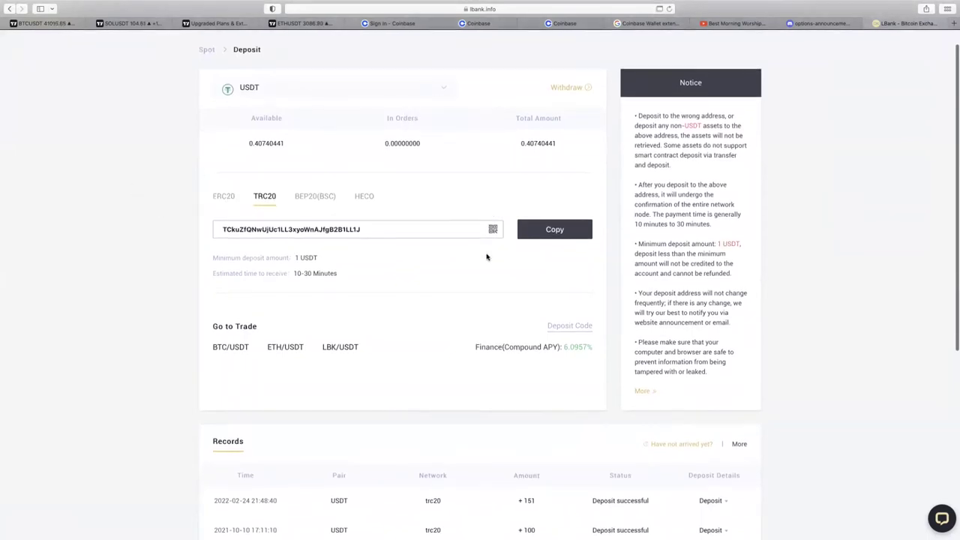
{"action": "scroll", "coordinate": [405, 259], "scroll_direction": "up", "scroll_amount": 1}
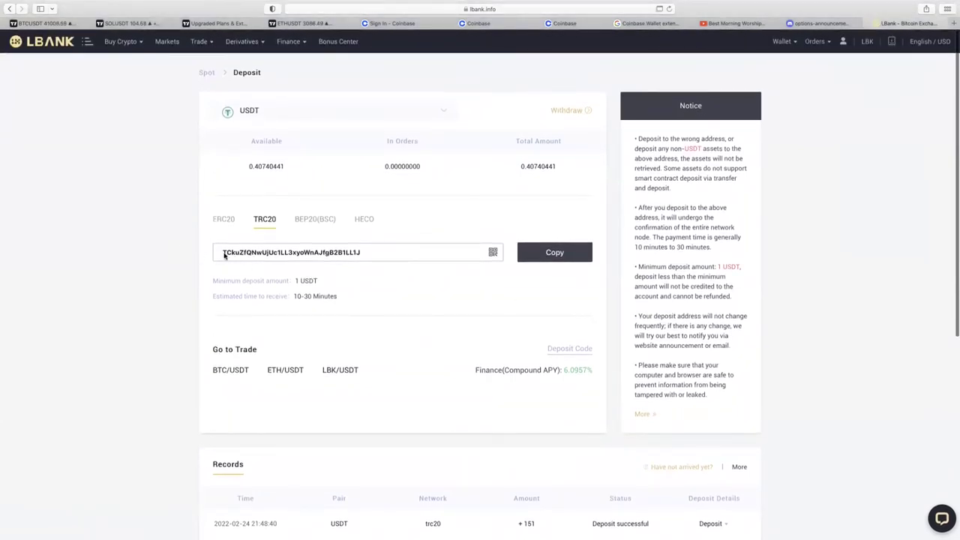
{"action": "scroll", "coordinate": [229, 254], "scroll_direction": "down", "scroll_amount": 1}
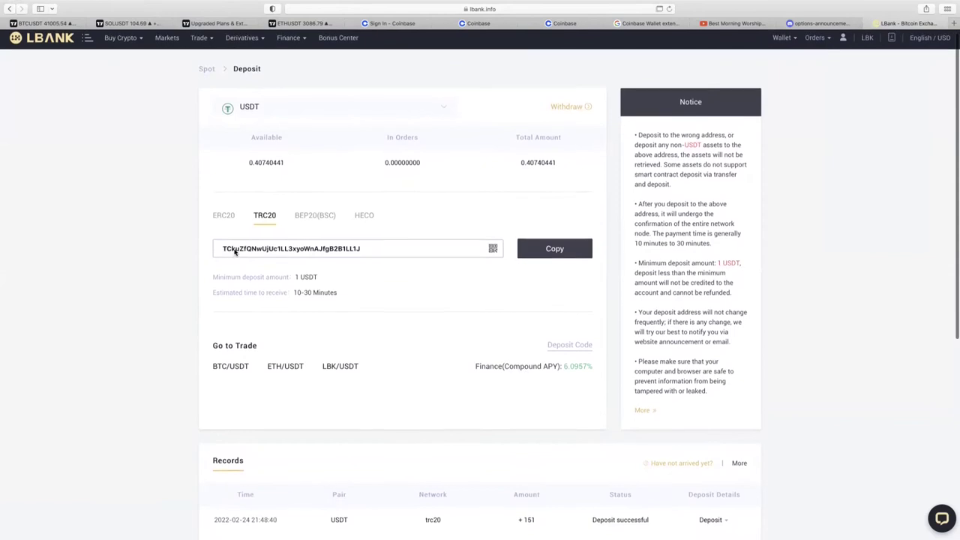
{"action": "scroll", "coordinate": [255, 252], "scroll_direction": "up", "scroll_amount": 1}
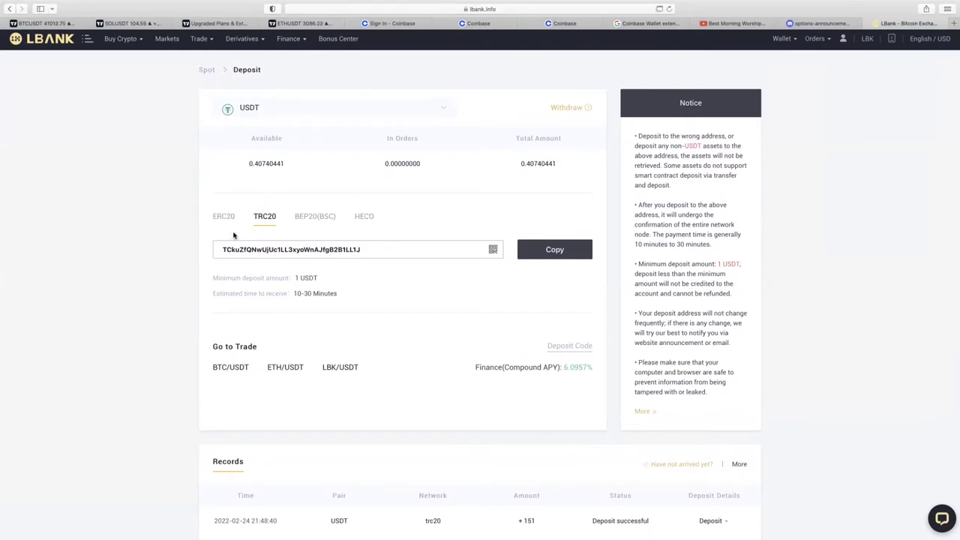
{"action": "scroll", "coordinate": [229, 222], "scroll_direction": "down", "scroll_amount": 1}
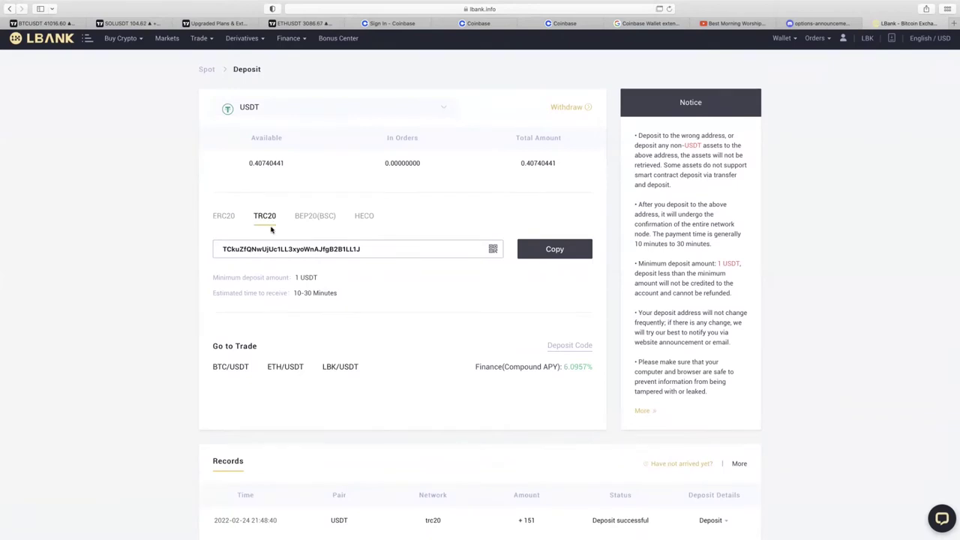
{"action": "scroll", "coordinate": [247, 218], "scroll_direction": "down", "scroll_amount": 1}
{"action": "scroll", "coordinate": [300, 246], "scroll_direction": "down", "scroll_amount": 1}
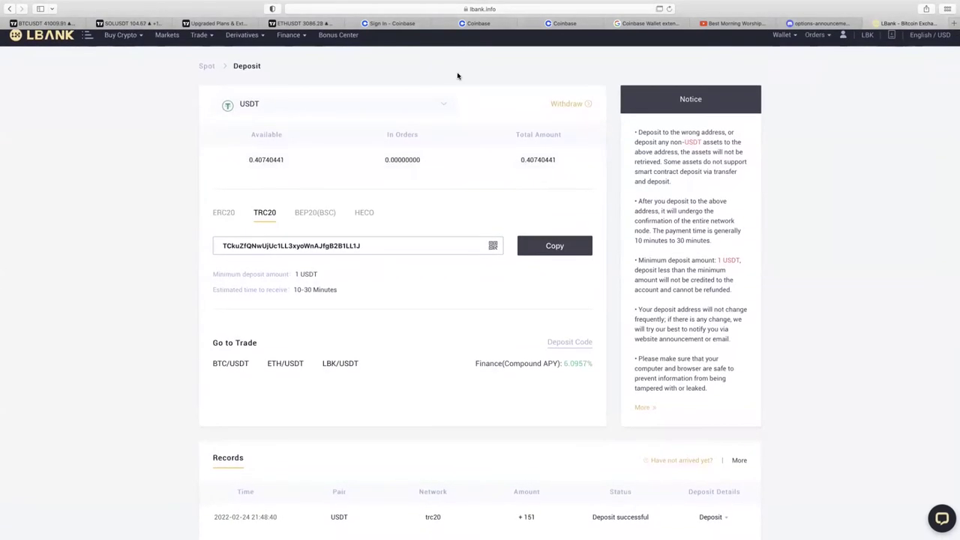
Change the deposit coin to BTC (Bitcoin) and agree to the deposit-only notice to reveal its deposit address
{"action": "left_click", "coordinate": [445, 105]}
{"action": "left_click", "coordinate": [444, 108]}
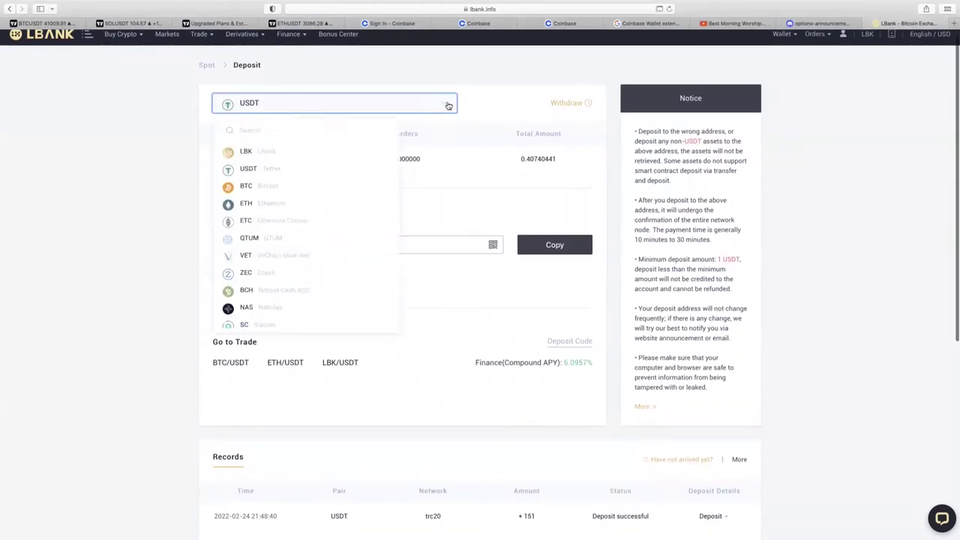
{"action": "scroll", "coordinate": [277, 176], "scroll_direction": "down", "scroll_amount": 2}
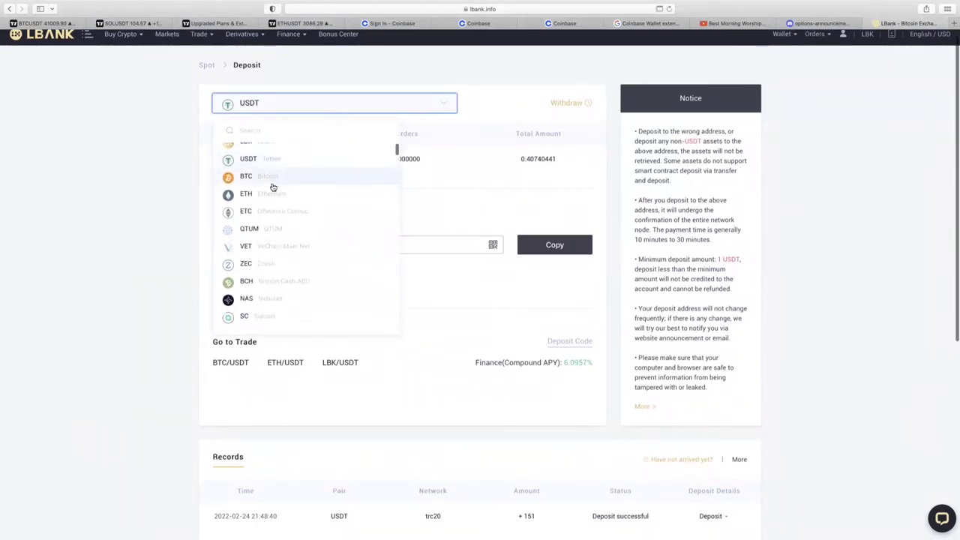
{"action": "left_click", "coordinate": [275, 180]}
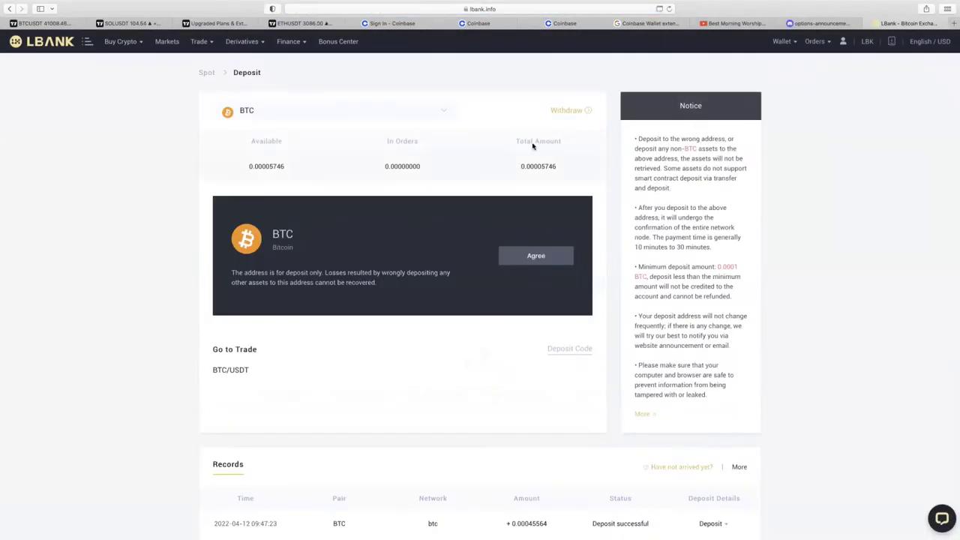
{"action": "left_click", "coordinate": [529, 253]}
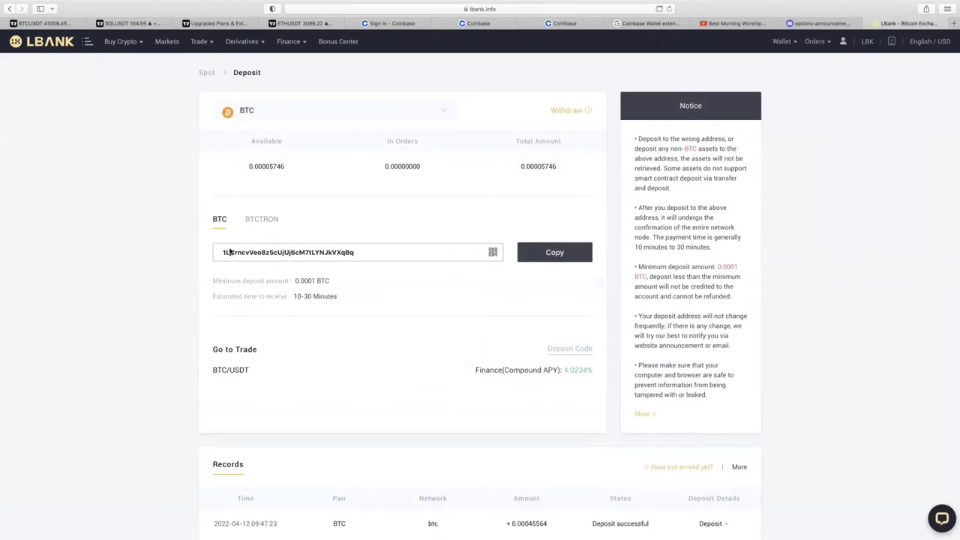
{"action": "mouse_move", "coordinate": [493, 254]}
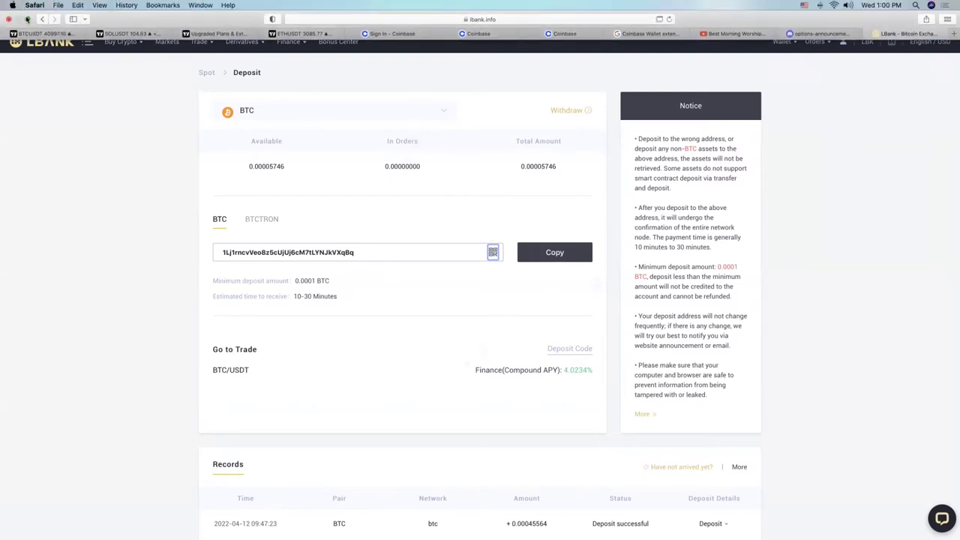
Shrink the browser out of full screen and bring up the QuickTime phone mirror beside it, moving its recording controls away from the app content
{"action": "left_click", "coordinate": [25, 18]}
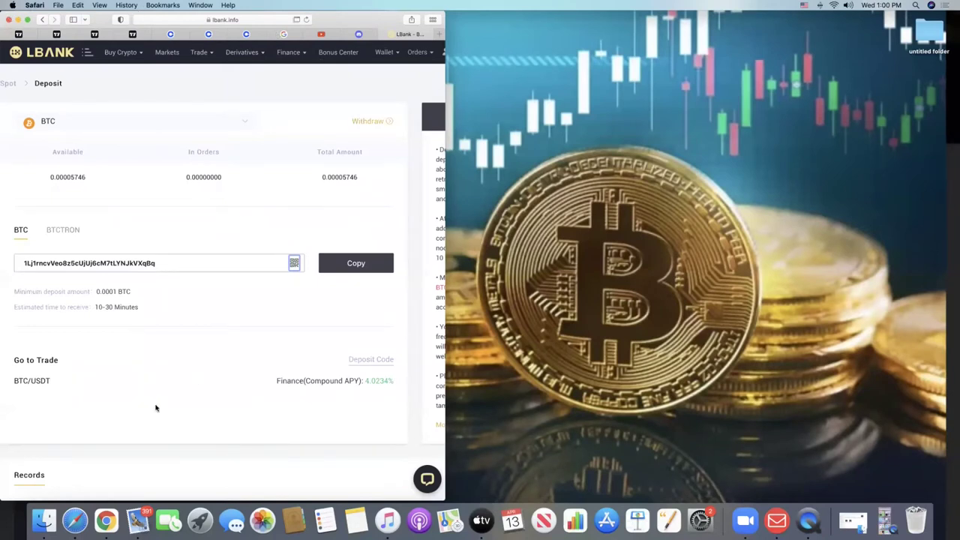
{"action": "scroll", "coordinate": [319, 304], "scroll_direction": "right", "scroll_amount": 3}
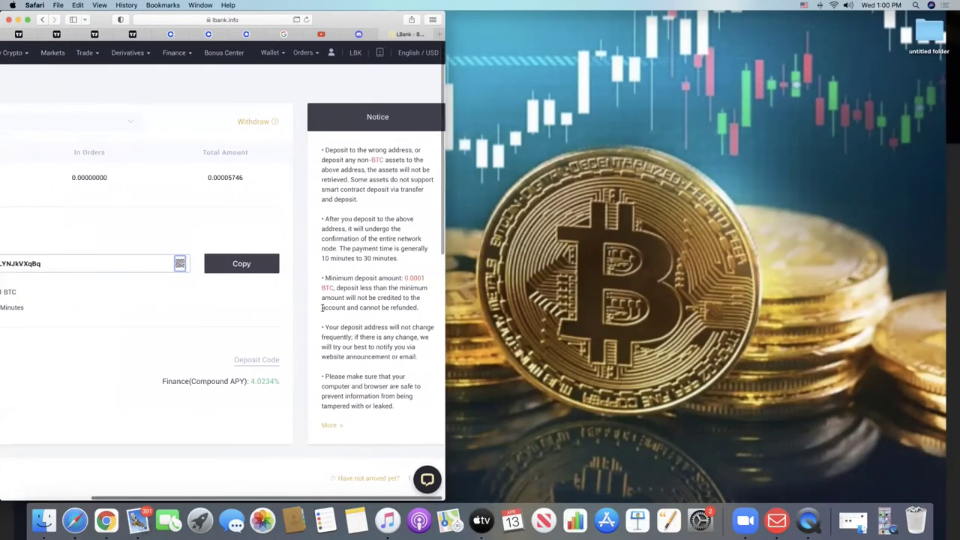
{"action": "scroll", "coordinate": [240, 302], "scroll_direction": "left", "scroll_amount": 3}
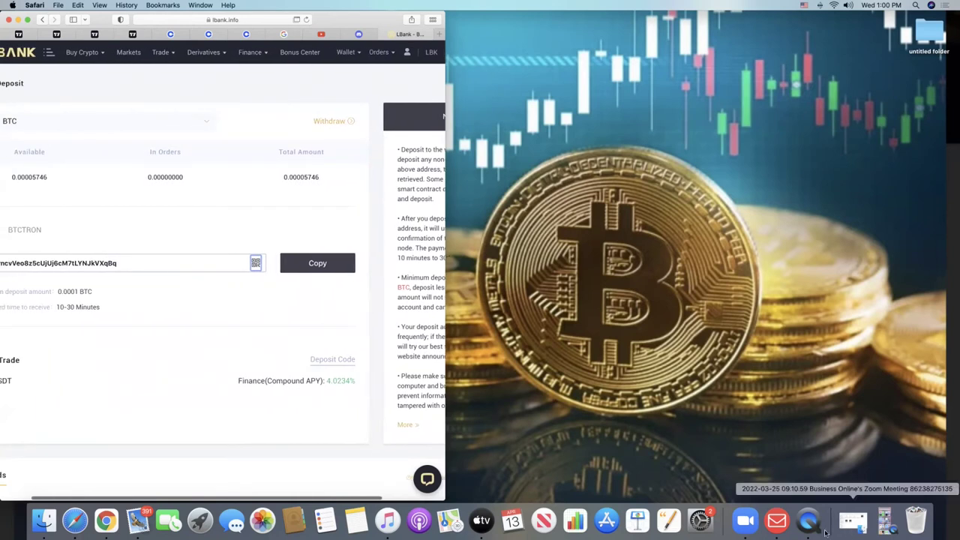
{"action": "left_click", "coordinate": [885, 523]}
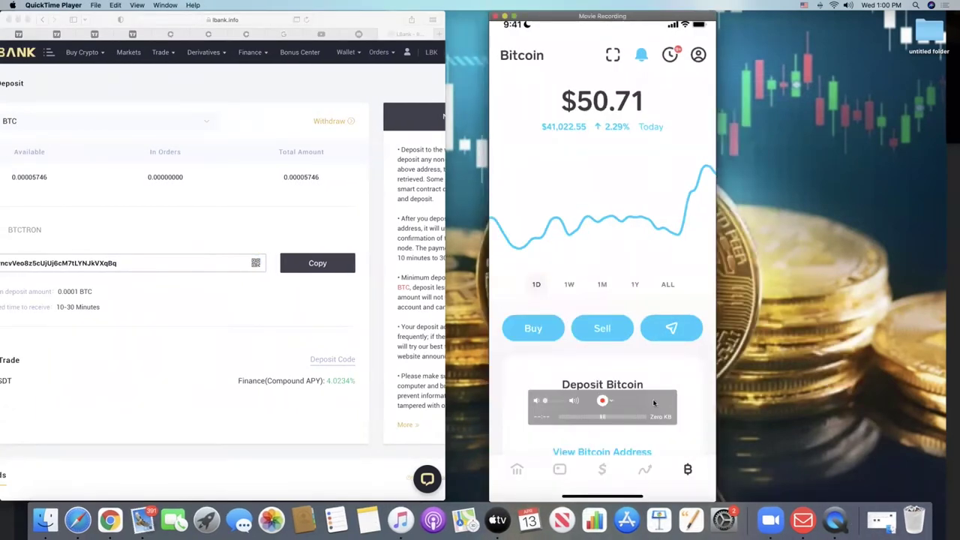
{"action": "left_click_drag", "start_coordinate": [646, 408], "coordinate": [681, 444]}
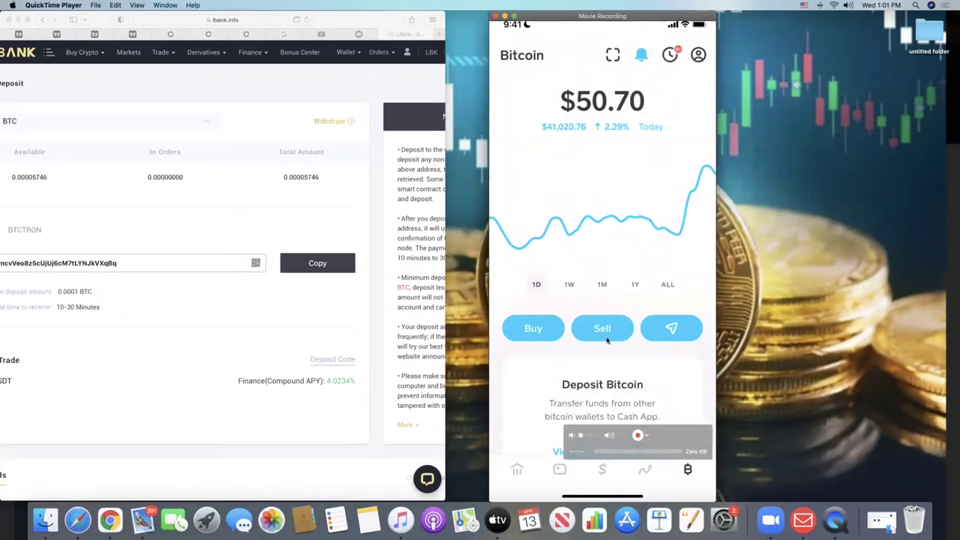
Start a Bitcoin transfer in Cash App on the mirrored phone and enter $40 as the amount
{"action": "left_click", "coordinate": [680, 330]}
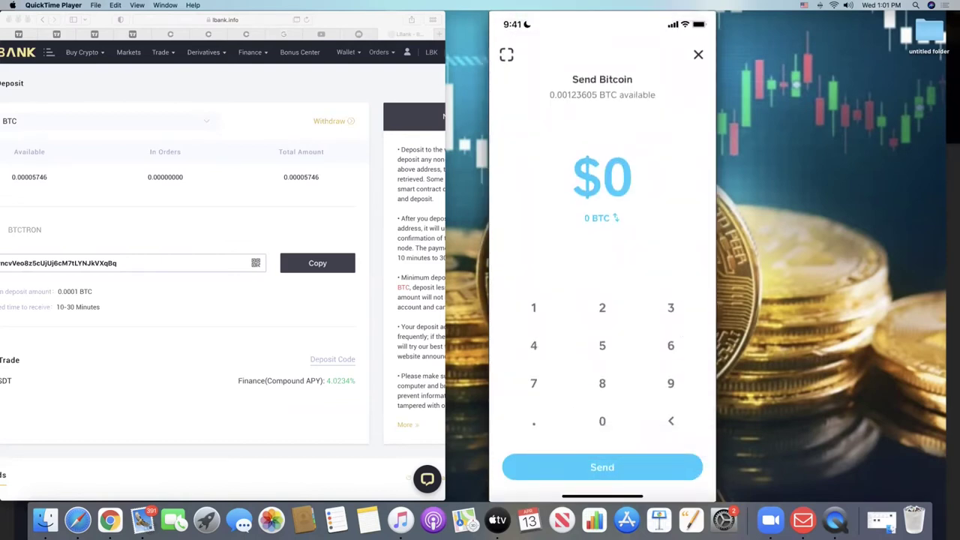
{"action": "left_click", "coordinate": [601, 345]}
{"action": "left_click", "coordinate": [602, 421]}
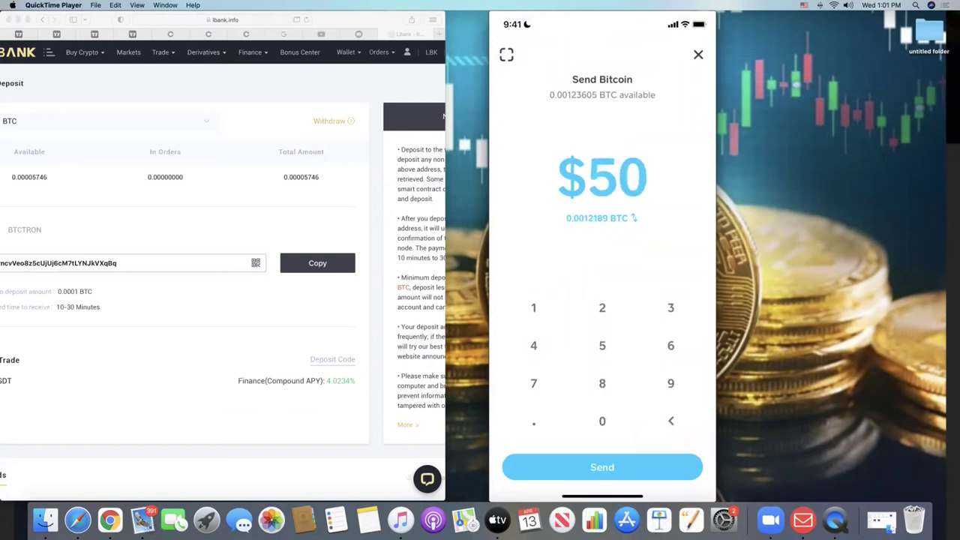
{"action": "left_click", "coordinate": [671, 420]}
{"action": "left_click", "coordinate": [671, 421]}
{"action": "left_click", "coordinate": [533, 345]}
{"action": "left_click", "coordinate": [602, 421]}
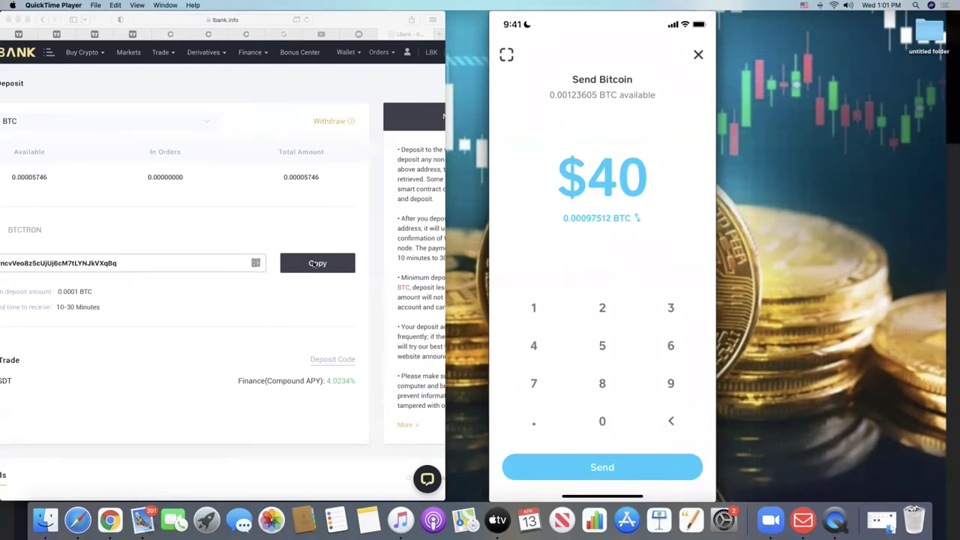
Show the BTC deposit address QR code in LBank and scan it with Cash App to fill in the recipient address
{"action": "scroll", "coordinate": [225, 292], "scroll_direction": "left", "scroll_amount": 3}
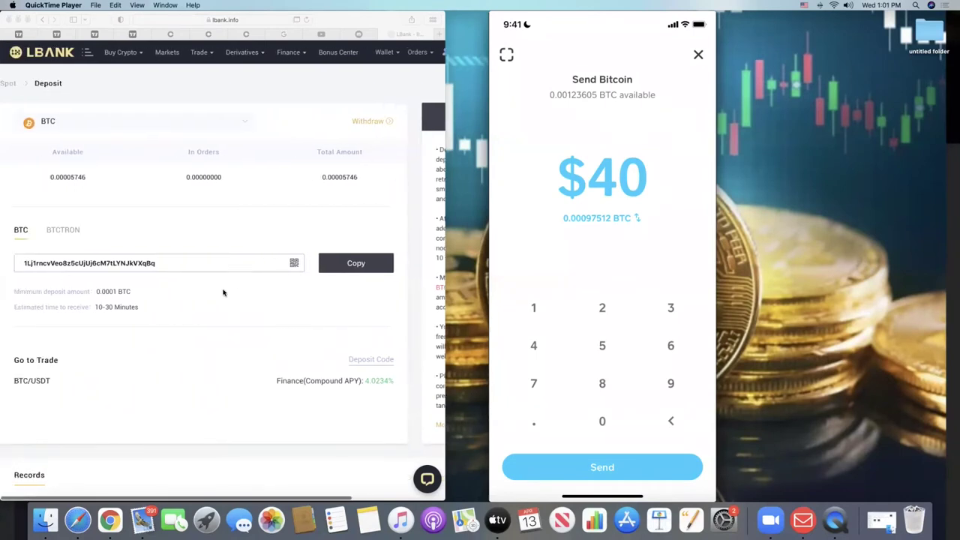
{"action": "left_click", "coordinate": [299, 272]}
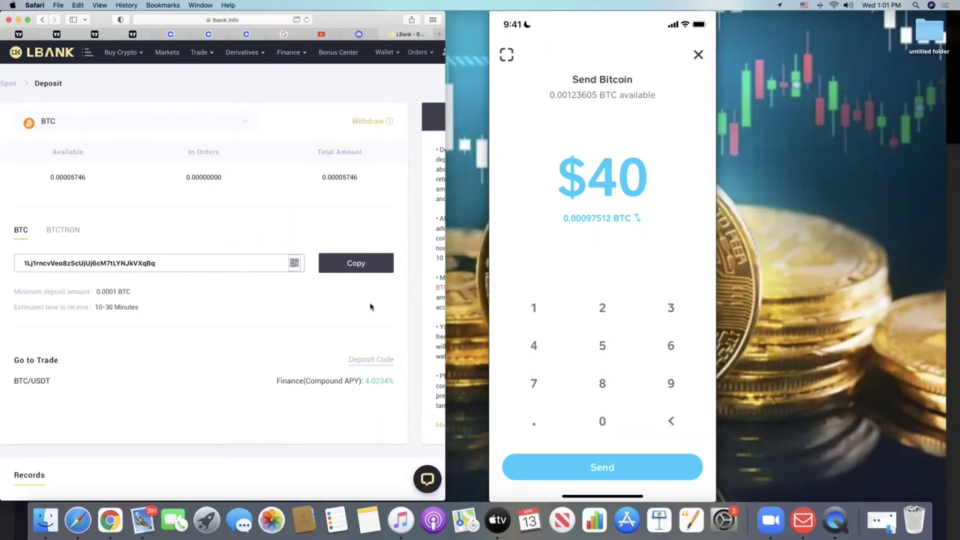
{"action": "left_click", "coordinate": [506, 56]}
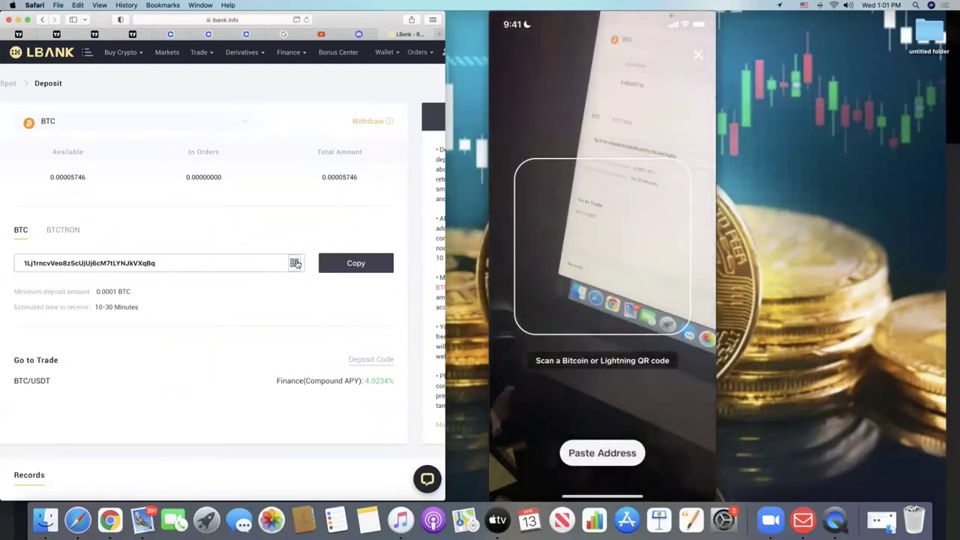
{"action": "mouse_move", "coordinate": [293, 263]}
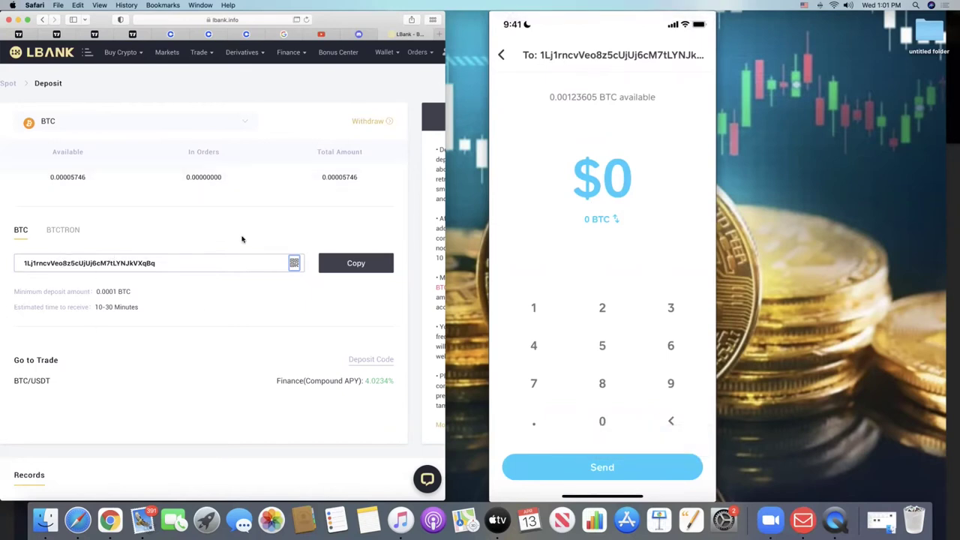
Copy the BTC deposit address from the LBank deposit page
{"action": "left_click", "coordinate": [349, 266]}
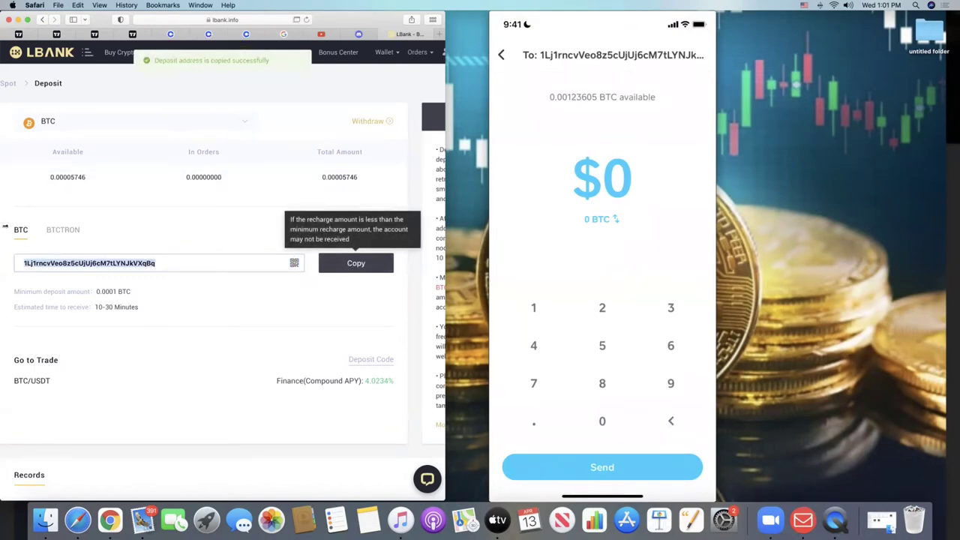
{"action": "scroll", "coordinate": [5, 227], "scroll_direction": "right", "scroll_amount": 3}
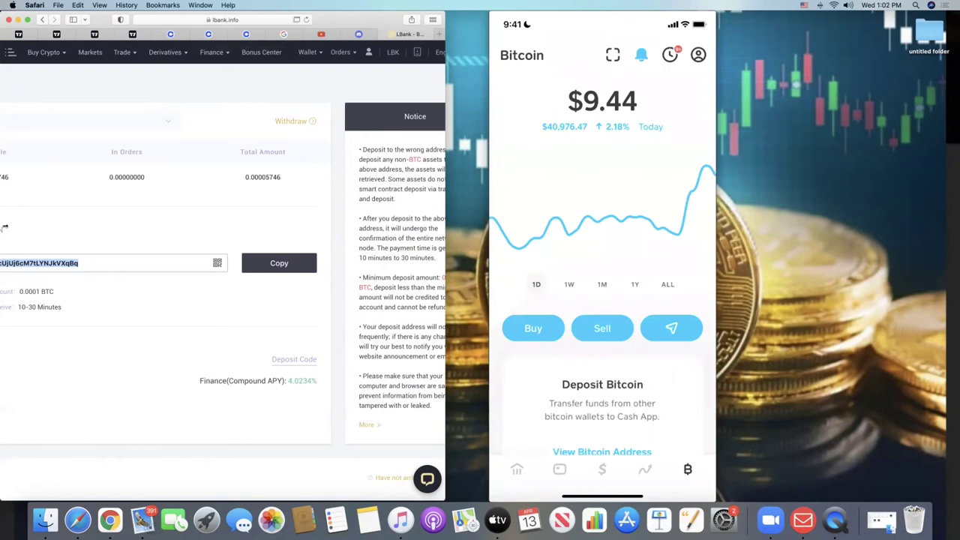
{"action": "scroll", "coordinate": [225, 371], "scroll_direction": "left", "scroll_amount": 5}
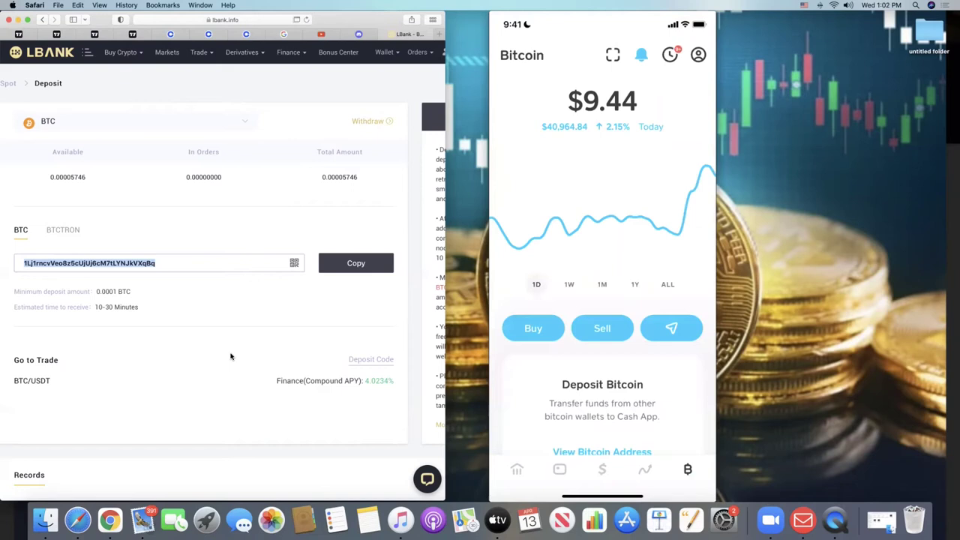
{"action": "scroll", "coordinate": [360, 263], "scroll_direction": "down", "scroll_amount": 2}
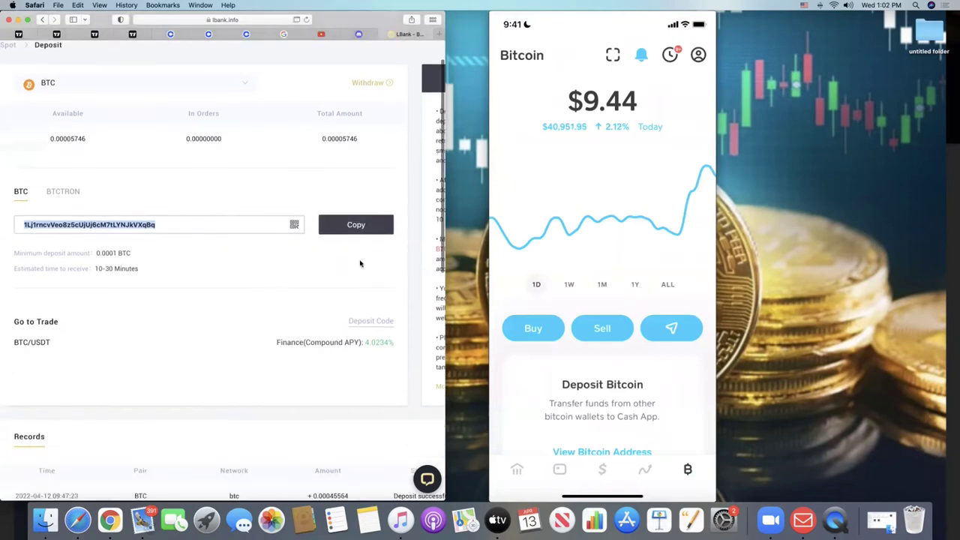
{"action": "left_click", "coordinate": [357, 226]}
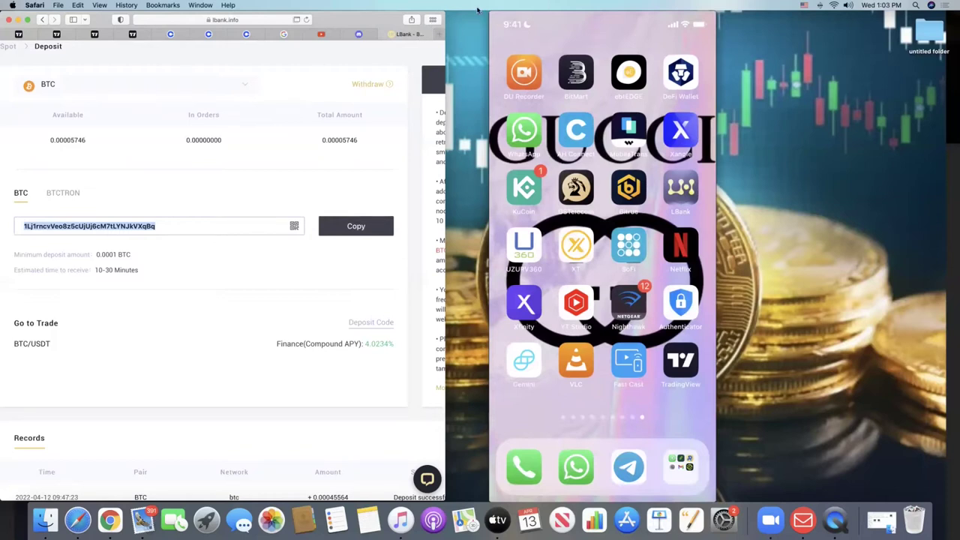
Minimise the LBank browser window so that only the phone mirror stays on the desktop
{"action": "mouse_move", "coordinate": [557, 26]}
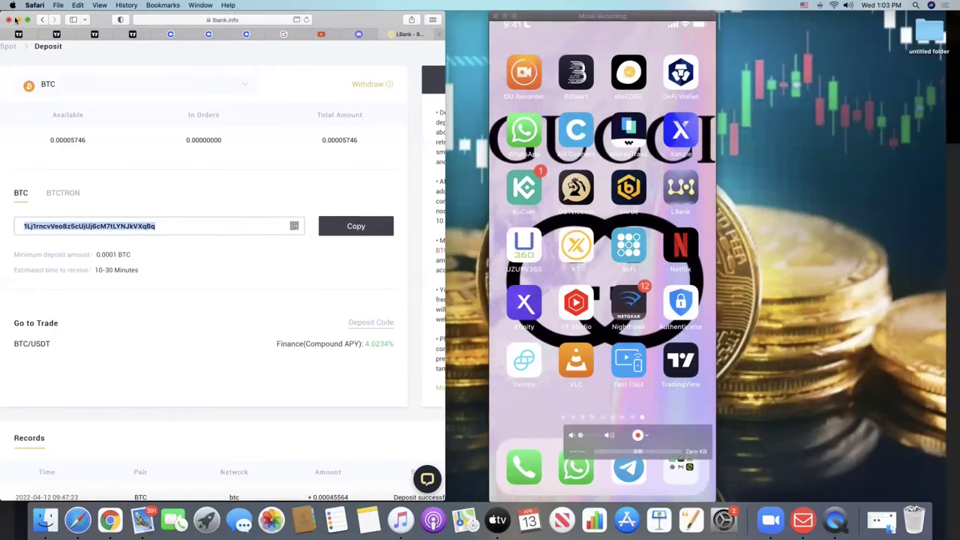
{"action": "left_click", "coordinate": [18, 22]}
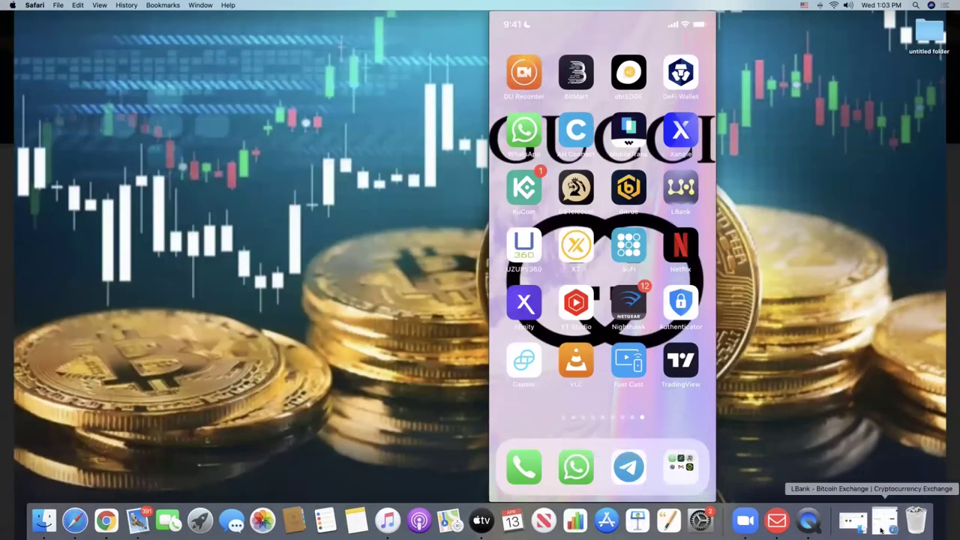
{"action": "left_click", "coordinate": [885, 521]}
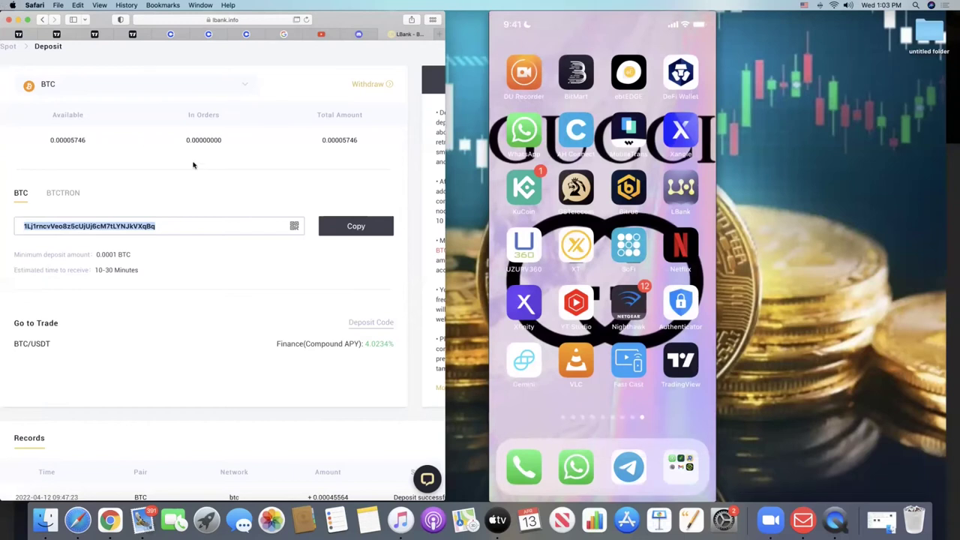
{"action": "scroll", "coordinate": [192, 163], "scroll_direction": "up", "scroll_amount": 2}
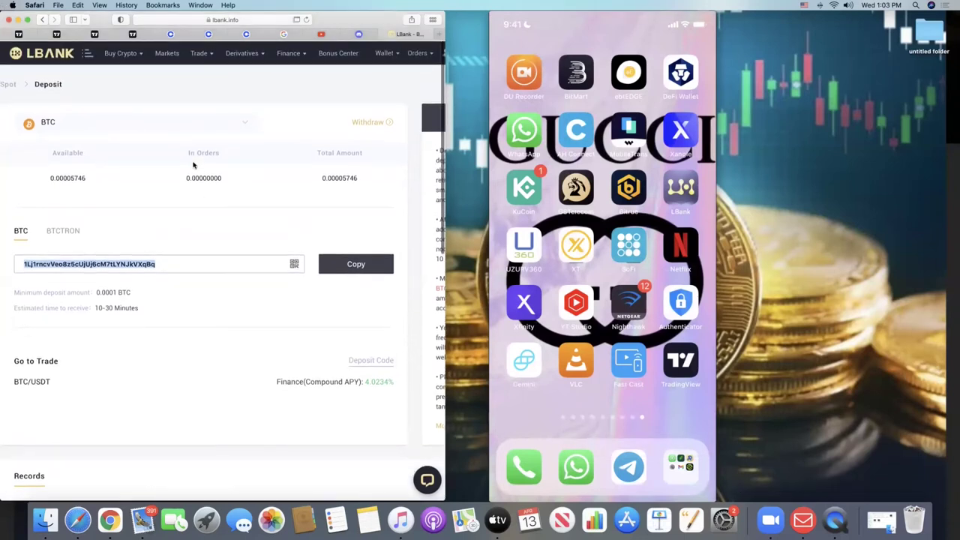
{"action": "left_click", "coordinate": [18, 20]}
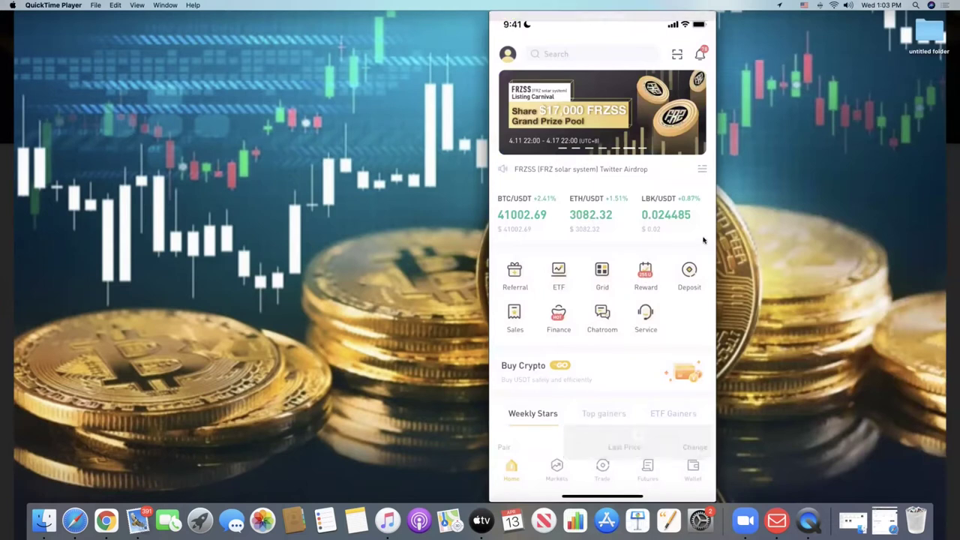
Look through the spot assets in the LBank mobile app's wallet and go to its spot markets list
{"action": "left_click", "coordinate": [692, 469]}
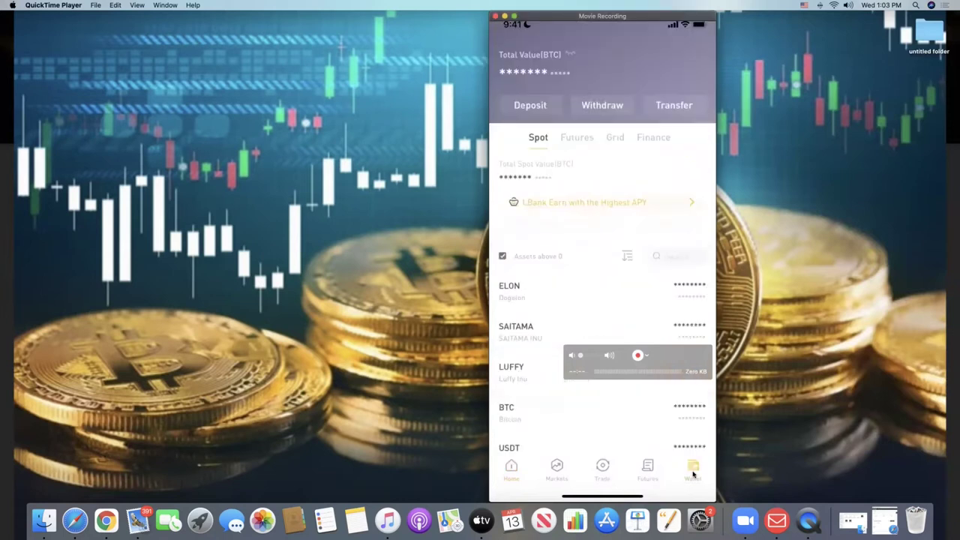
{"action": "scroll", "coordinate": [602, 300], "scroll_direction": "down", "scroll_amount": 2}
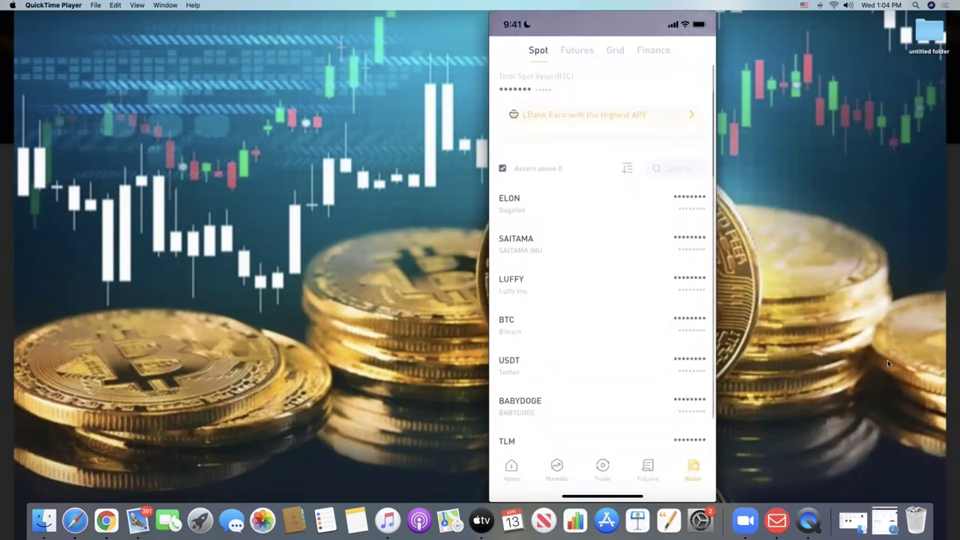
{"action": "mouse_move", "coordinate": [593, 424]}
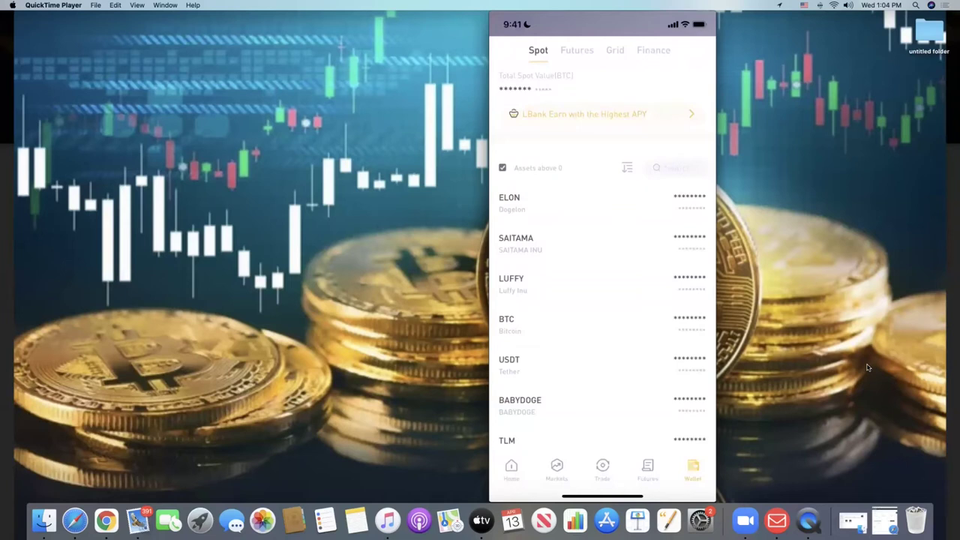
{"action": "left_click", "coordinate": [556, 471]}
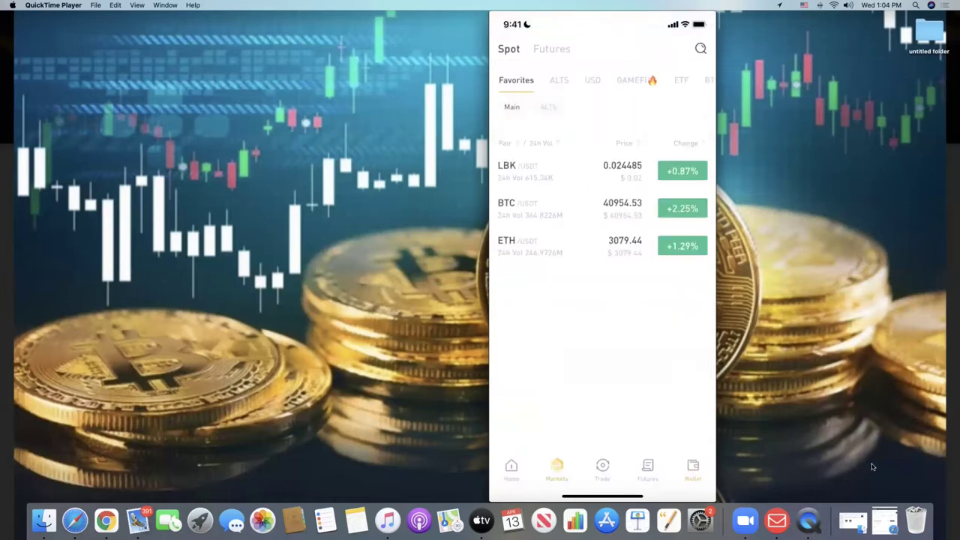
Search the spot markets for Btc and open the BTC/USDT pair for trading
{"action": "mouse_move", "coordinate": [677, 276]}
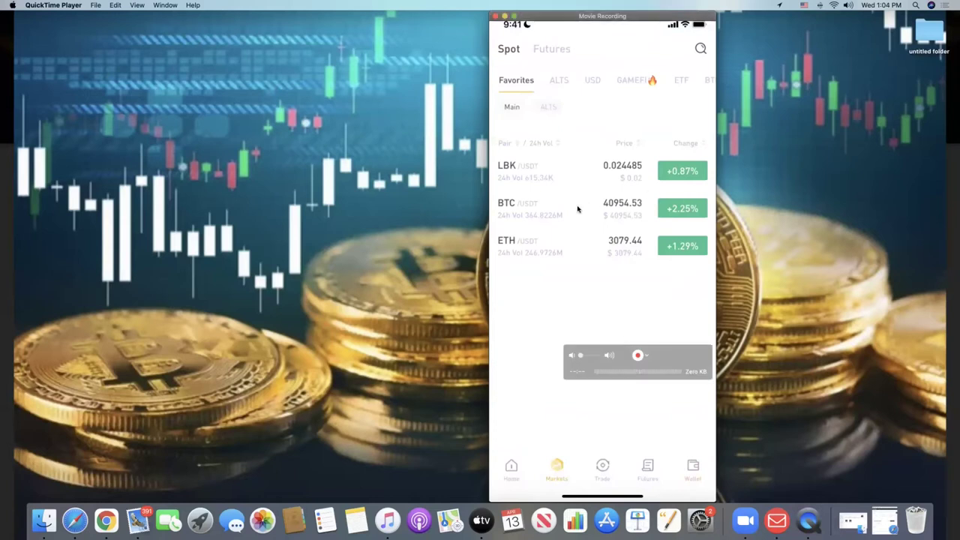
{"action": "left_click", "coordinate": [700, 49]}
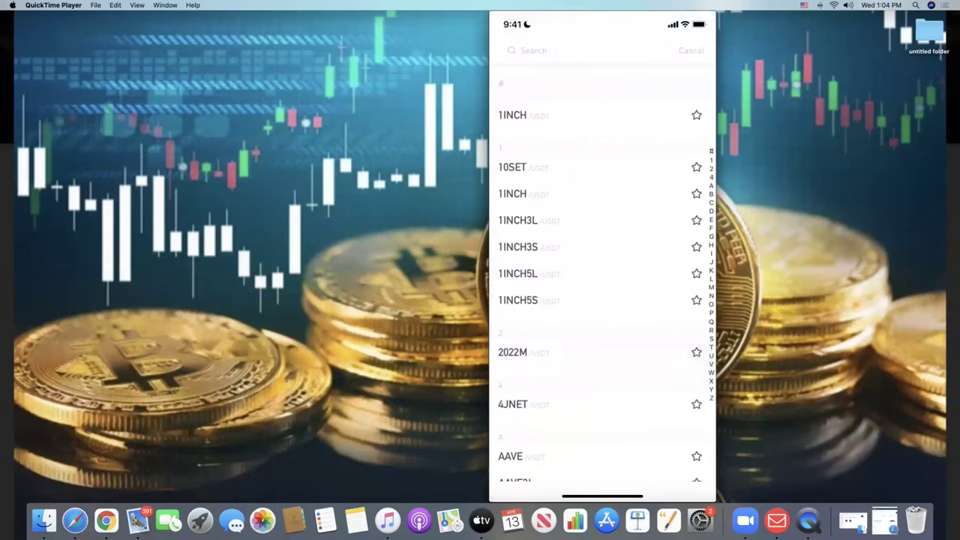
{"action": "left_click", "coordinate": [533, 50]}
{"action": "type", "text": "B"}
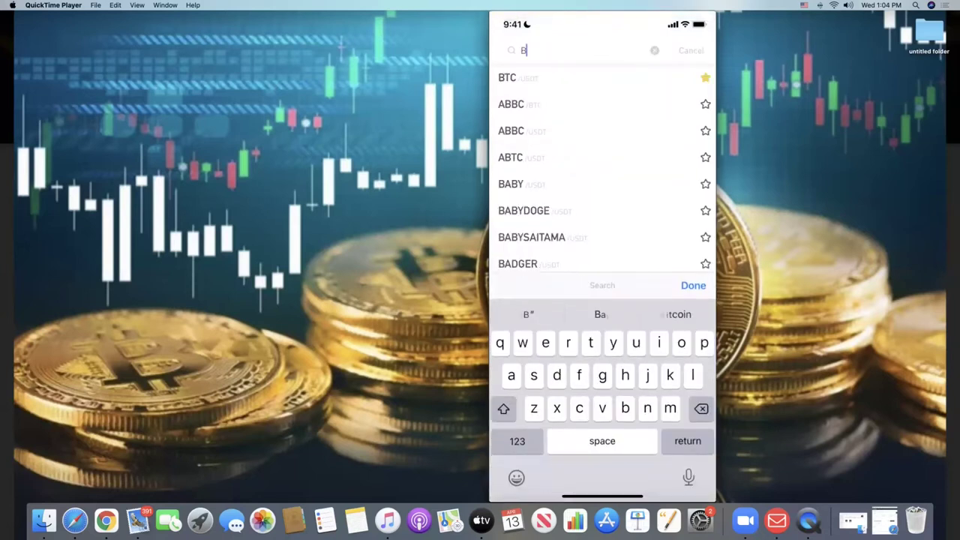
{"action": "type", "text": "tc"}
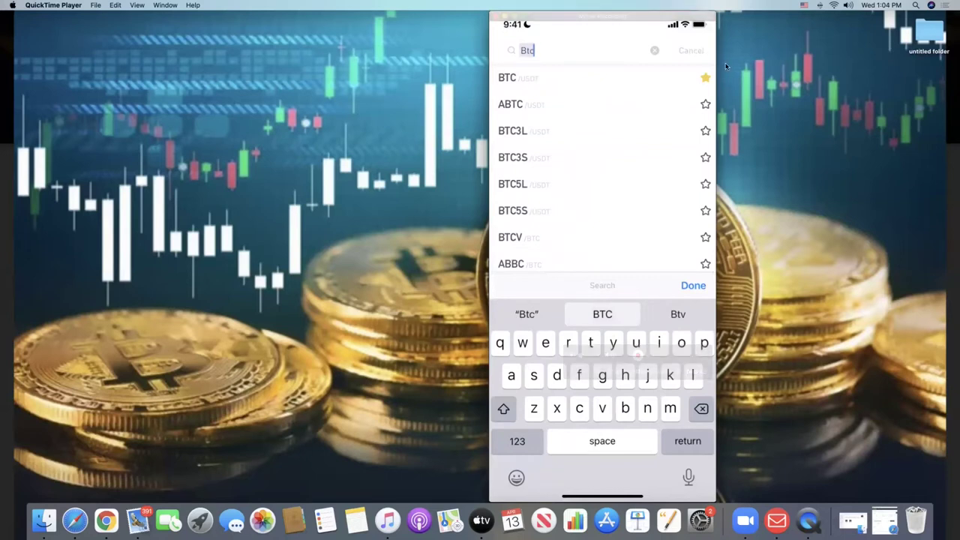
{"action": "left_click", "coordinate": [522, 86]}
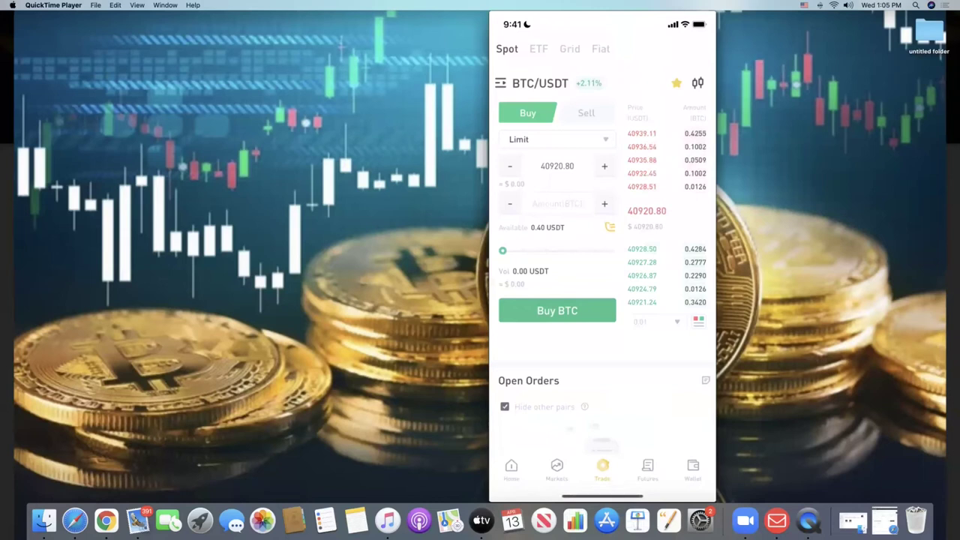
Set up a market sell order for 100% of the available BTC
{"action": "mouse_move", "coordinate": [561, 365]}
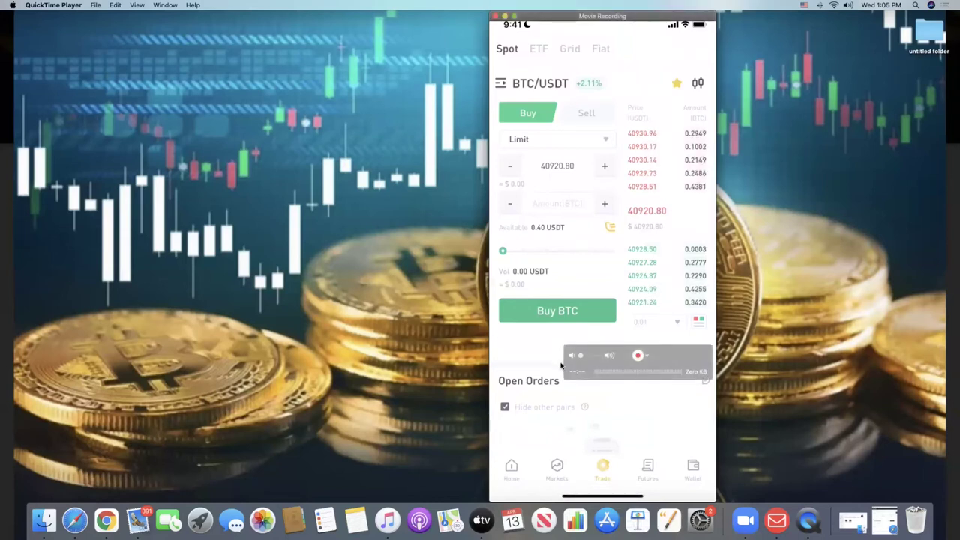
{"action": "left_click", "coordinate": [587, 116]}
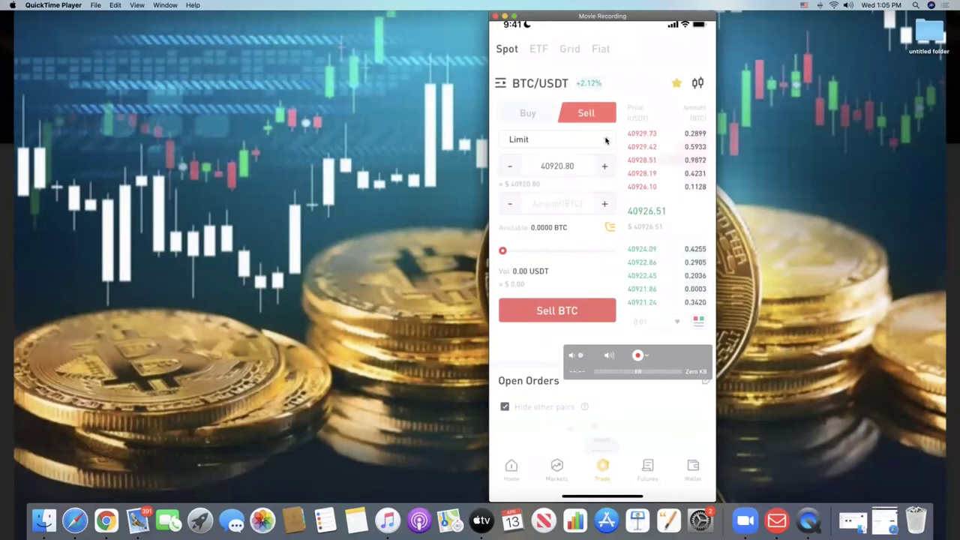
{"action": "left_click", "coordinate": [606, 140]}
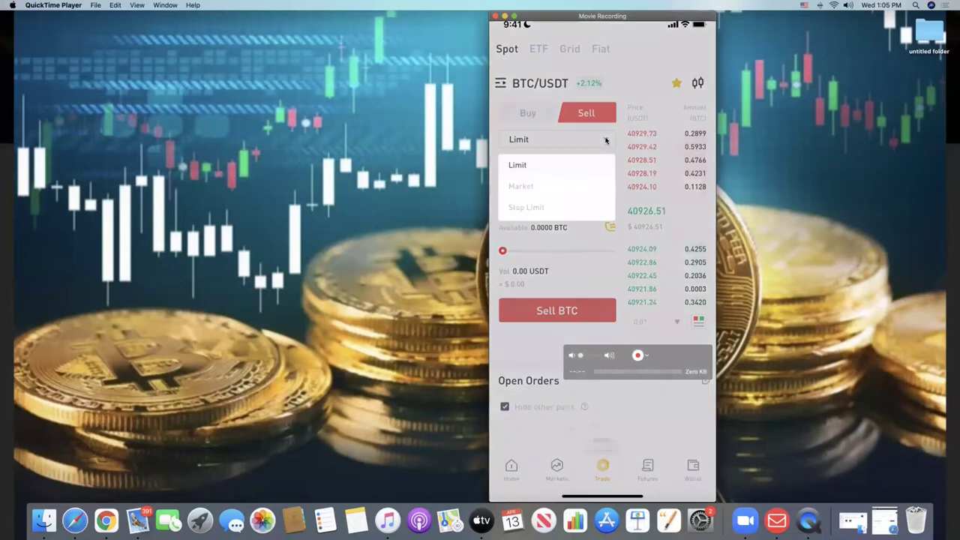
{"action": "left_click", "coordinate": [520, 186]}
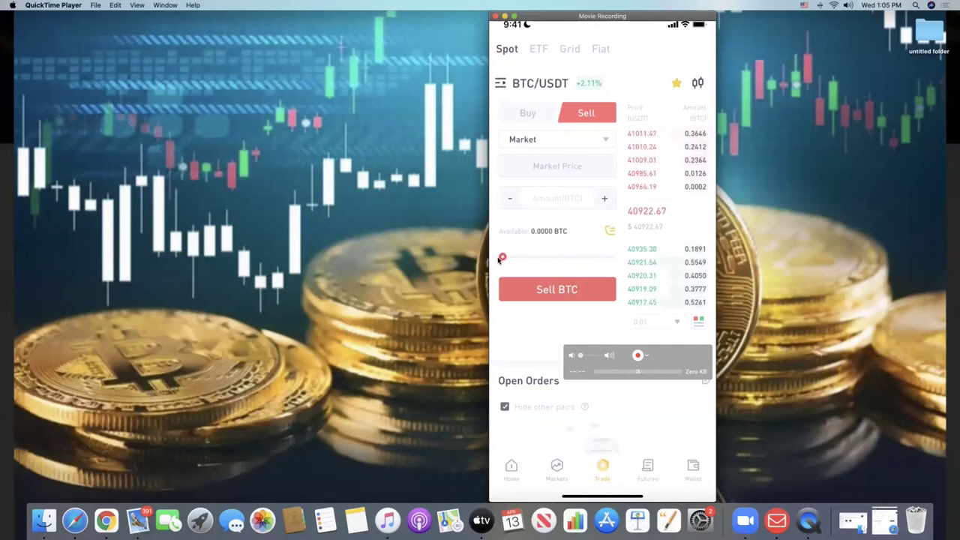
{"action": "left_click_drag", "start_coordinate": [503, 257], "coordinate": [612, 258]}
{"action": "mouse_move", "coordinate": [558, 298]}
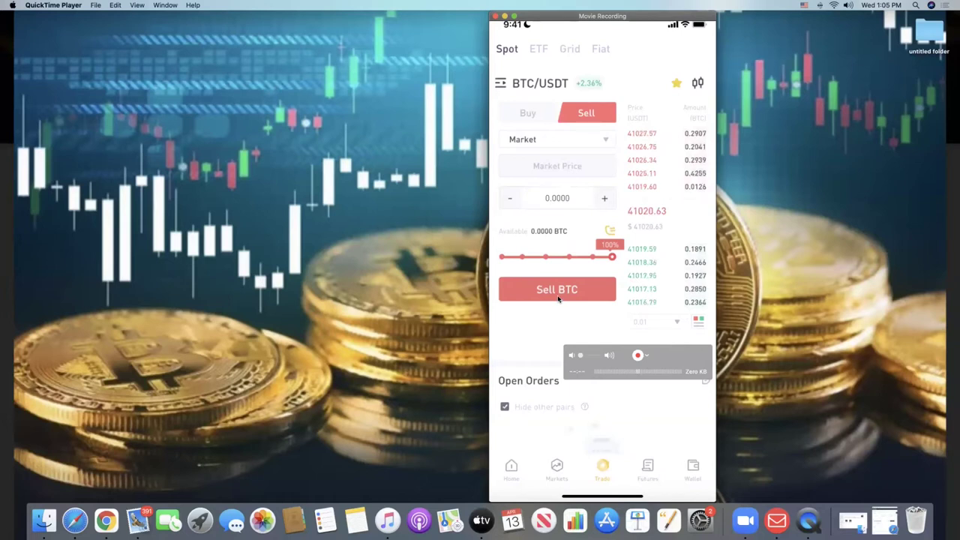
{"action": "left_click", "coordinate": [558, 292]}
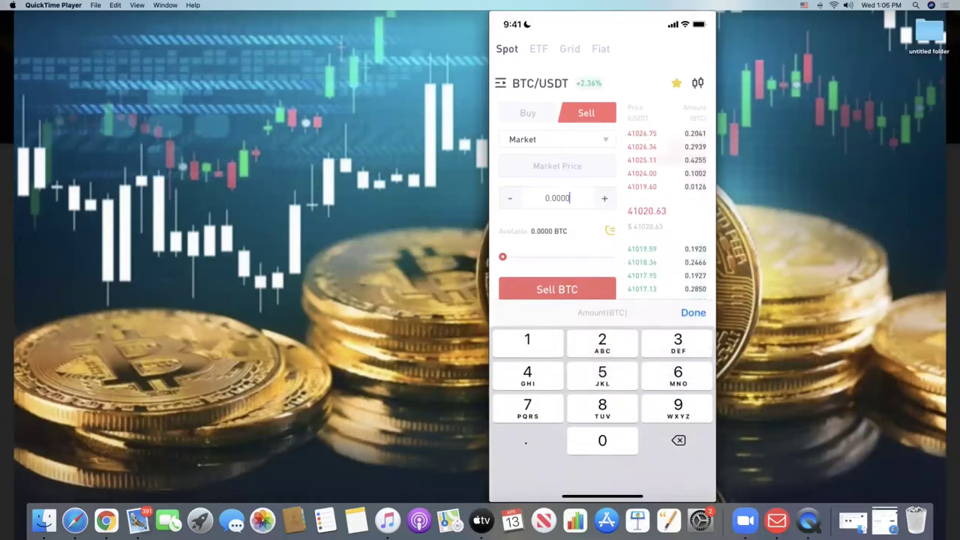
Go to the markets list and search it for Shiba, then shorten the search term to Shib
{"action": "mouse_move", "coordinate": [590, 330]}
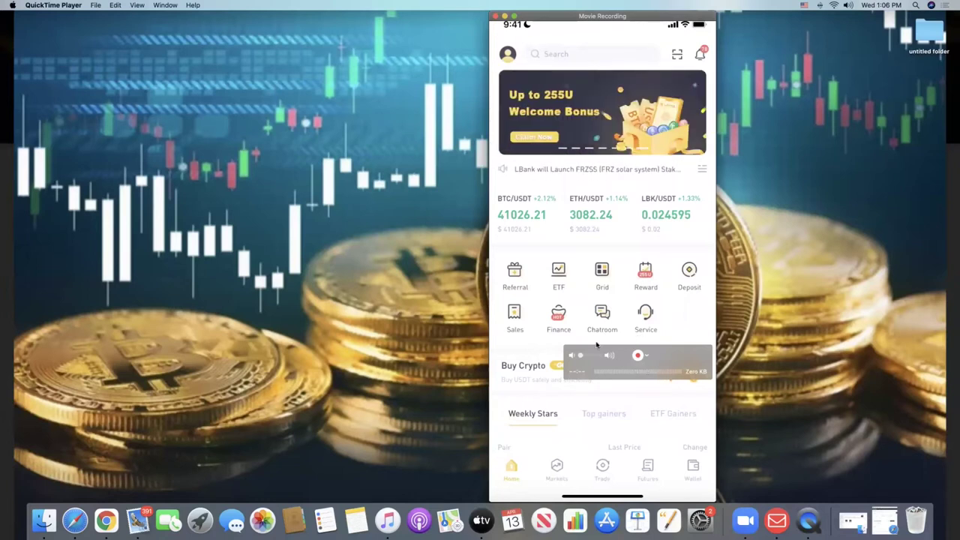
{"action": "left_click", "coordinate": [557, 472]}
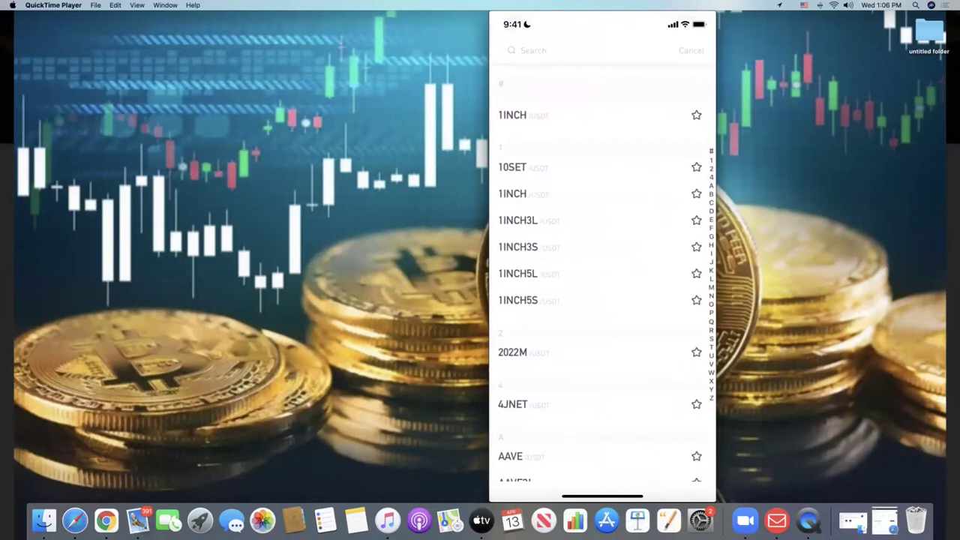
{"action": "type", "text": "Sh"}
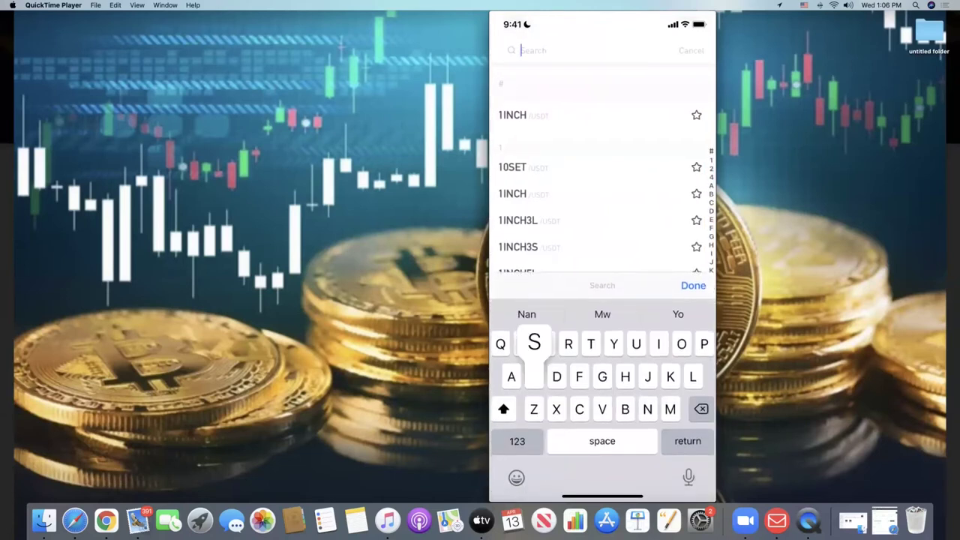
{"action": "type", "text": "iba"}
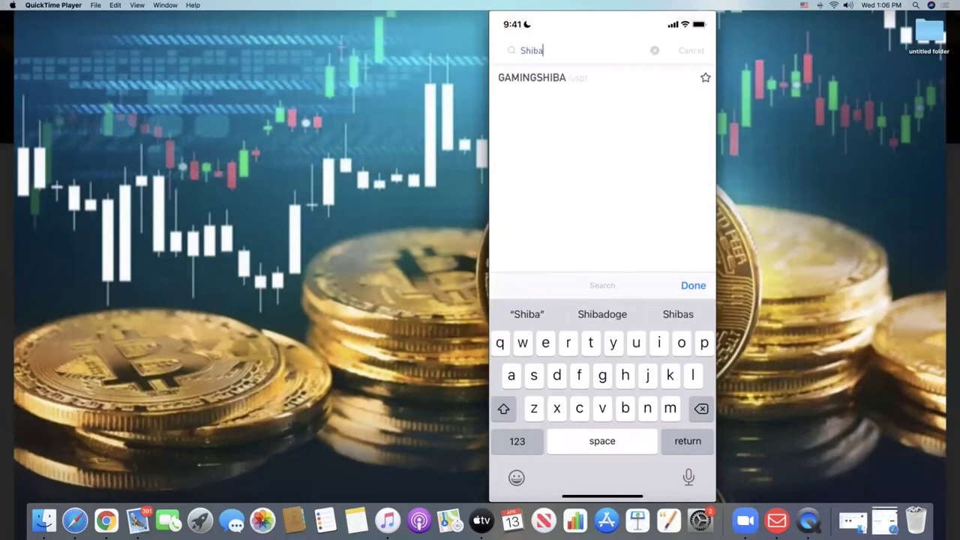
{"action": "key", "text": "BackSpace"}
{"action": "left_click", "coordinate": [677, 314]}
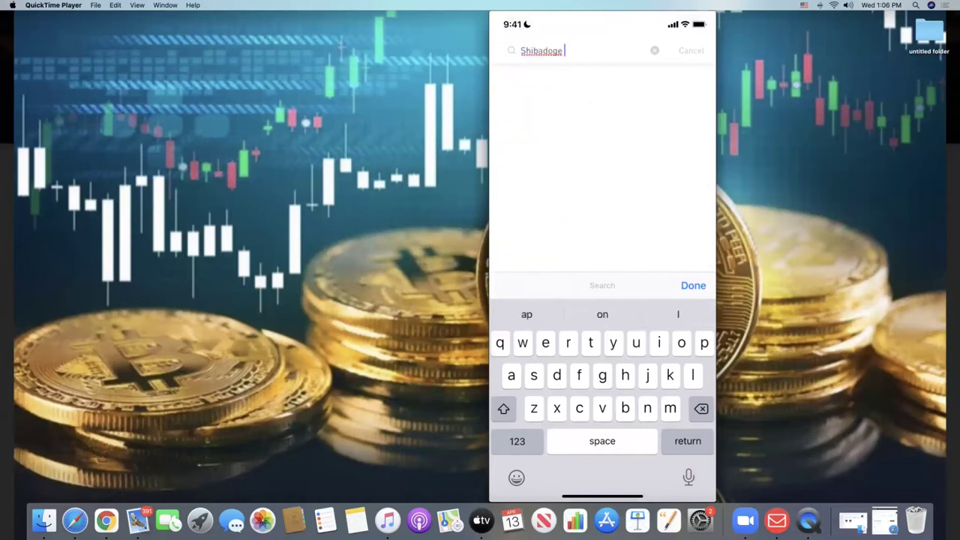
{"action": "key", "text": "BackSpace"}
{"action": "key", "text": "BackSpace"}
{"action": "key", "text": "BackSpace"}
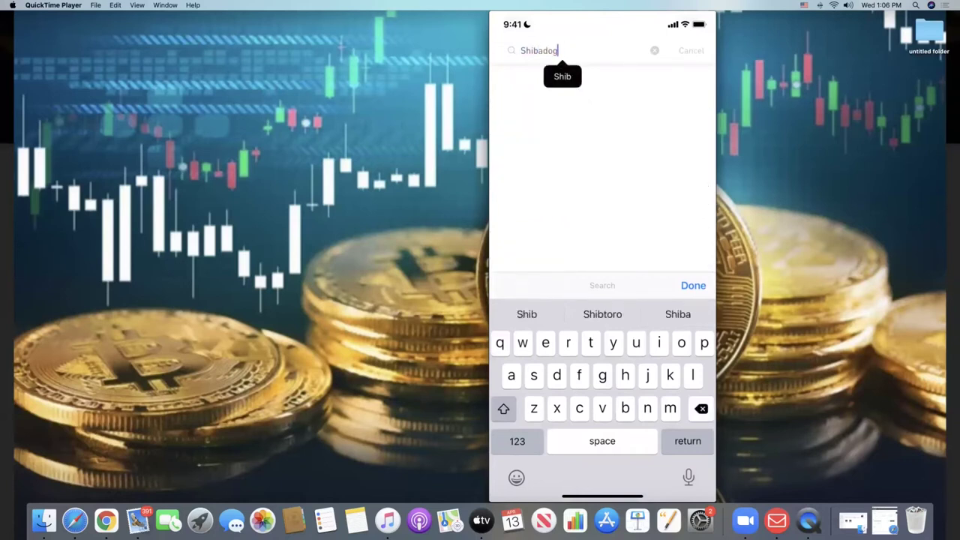
{"action": "key", "text": "BackSpace"}
{"action": "key", "text": "BackSpace"}
{"action": "key", "text": "BackSpace"}
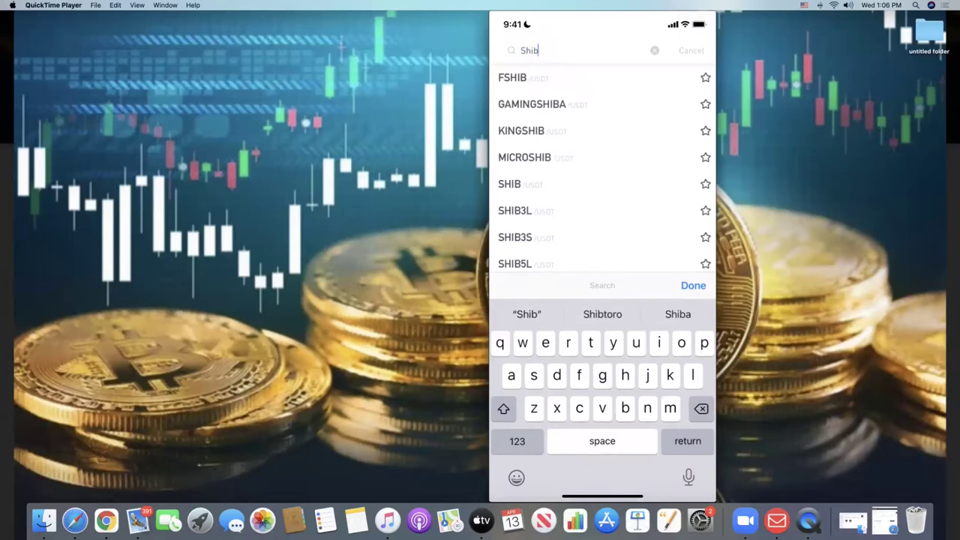
Open the SHIBDOGE(1M)/USDT pair from the results and go to its buy order form
{"action": "scroll", "coordinate": [602, 173], "scroll_direction": "down", "scroll_amount": 3}
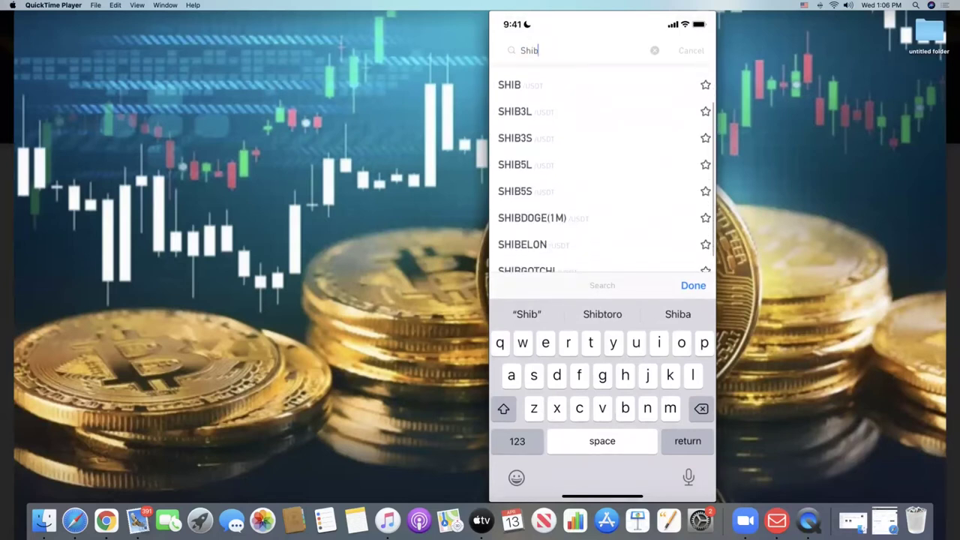
{"action": "mouse_move", "coordinate": [517, 221]}
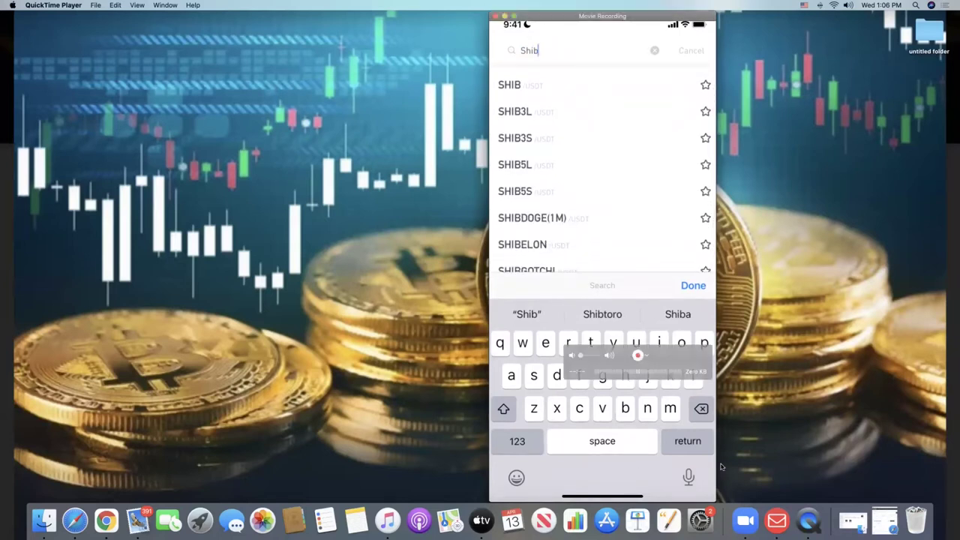
{"action": "left_click", "coordinate": [532, 219]}
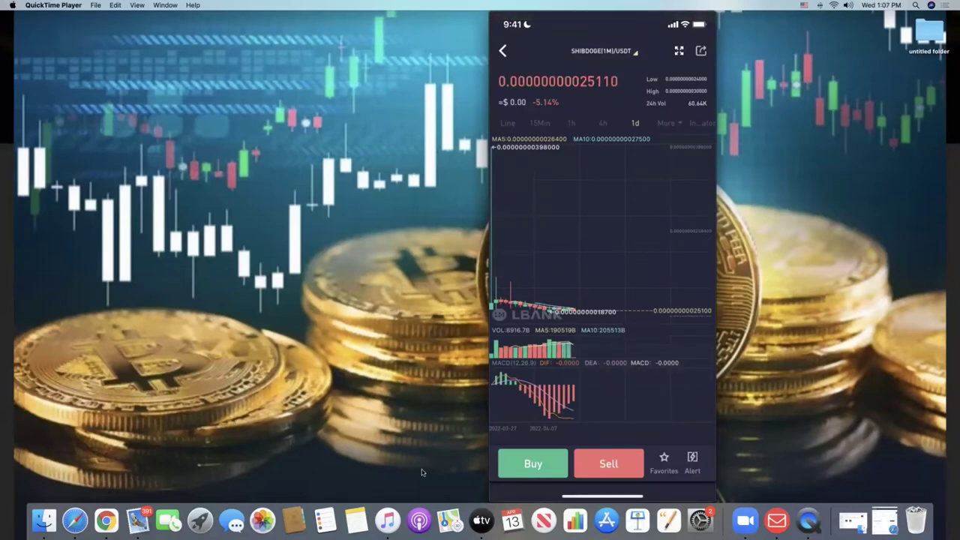
{"action": "left_click", "coordinate": [533, 465]}
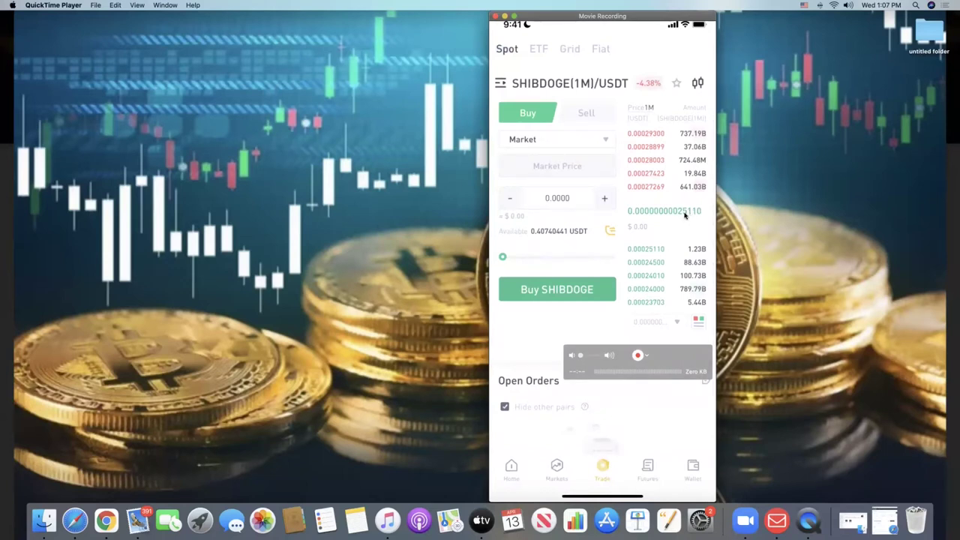
Change the SHIBDOGE buy order to Limit and set its price to 0.00000000024000 USDT
{"action": "left_click", "coordinate": [607, 141]}
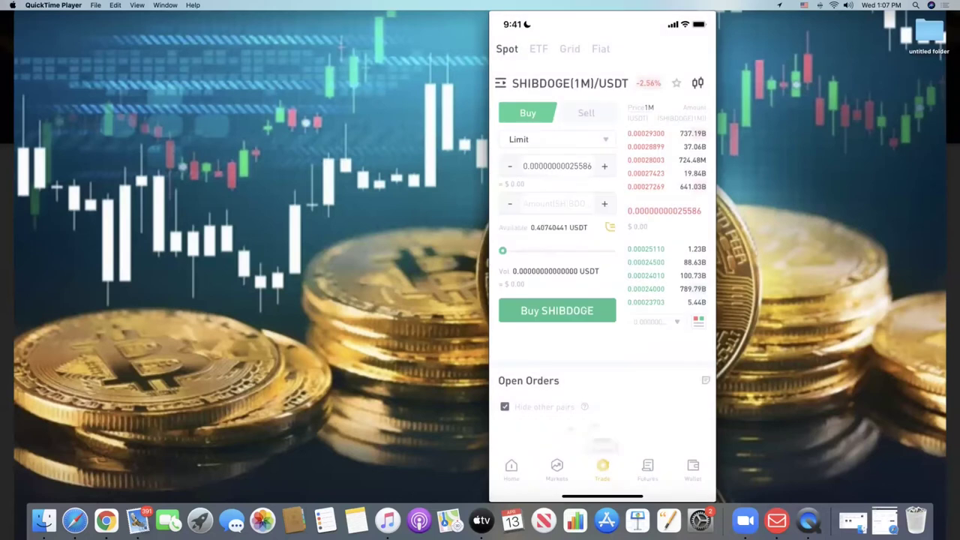
{"action": "left_click", "coordinate": [588, 166]}
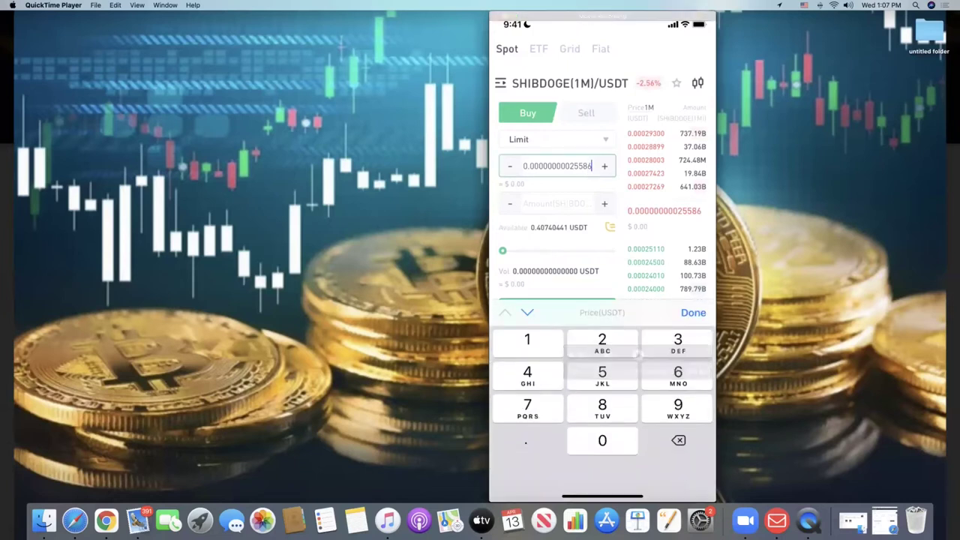
{"action": "key", "text": "BackSpace"}
{"action": "key", "text": "BackSpace"}
{"action": "key", "text": "BackSpace"}
{"action": "key", "text": "BackSpace"}
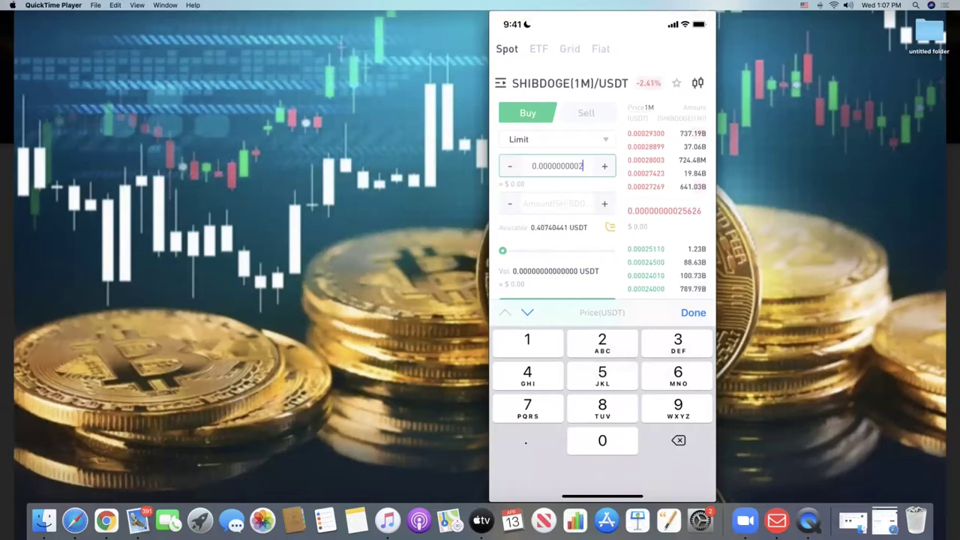
{"action": "type", "text": "4"}
{"action": "type", "text": "000"}
Change the limit price of the SHIBDOGE buy order to 0.00000000025626 USDT
{"action": "key", "text": "BackSpace"}
{"action": "key", "text": "BackSpace"}
{"action": "key", "text": "BackSpace"}
{"action": "key", "text": "BackSpace"}
{"action": "type", "text": "5626"}
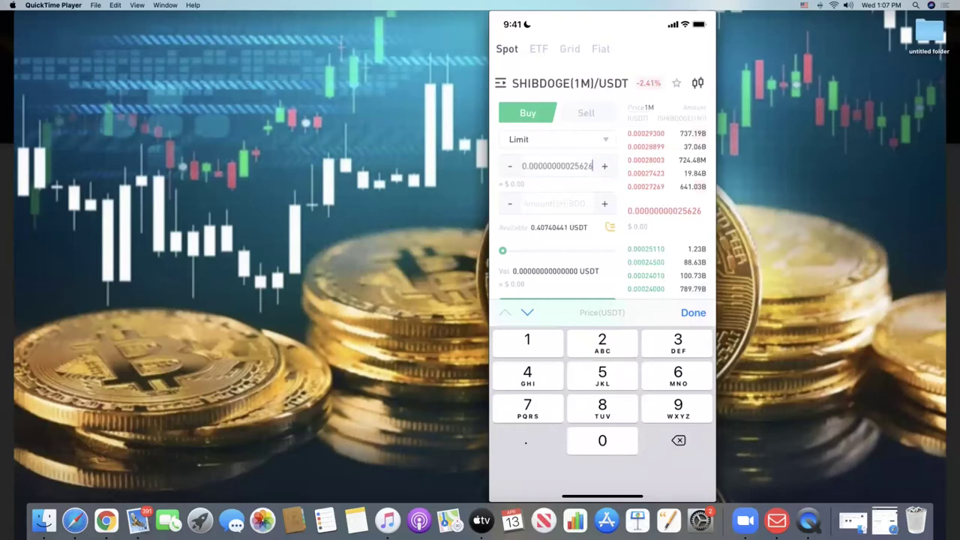
Place a market buy order for SHIBDOGE using 61% of the available USDT, 0.2513 USDT
{"action": "left_click", "coordinate": [605, 141]}
{"action": "left_click", "coordinate": [555, 185]}
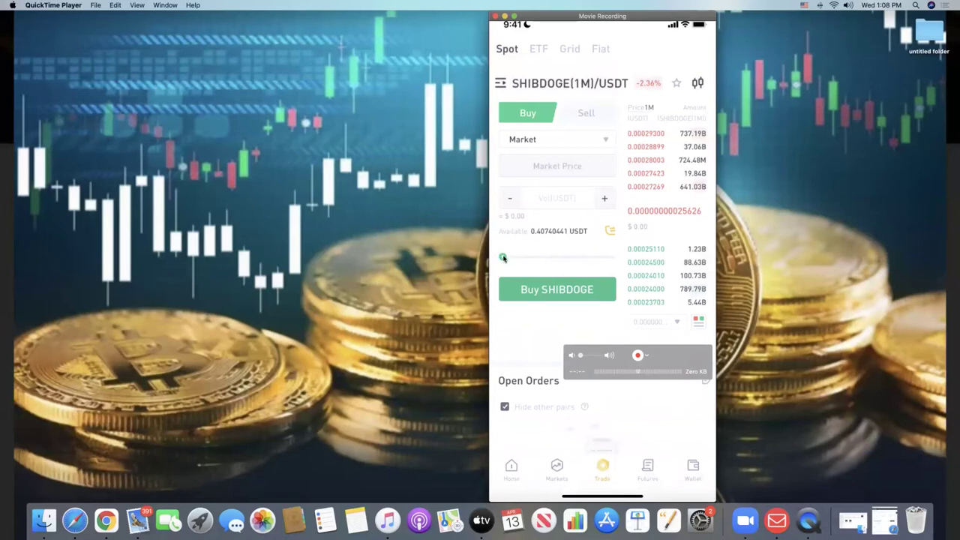
{"action": "left_click_drag", "start_coordinate": [503, 257], "coordinate": [554, 257]}
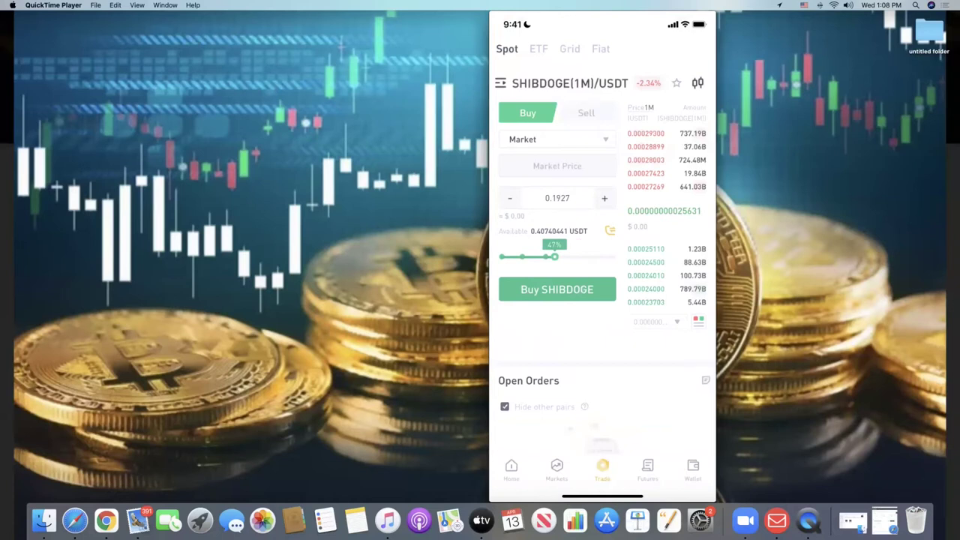
{"action": "left_click_drag", "start_coordinate": [554, 257], "coordinate": [569, 257]}
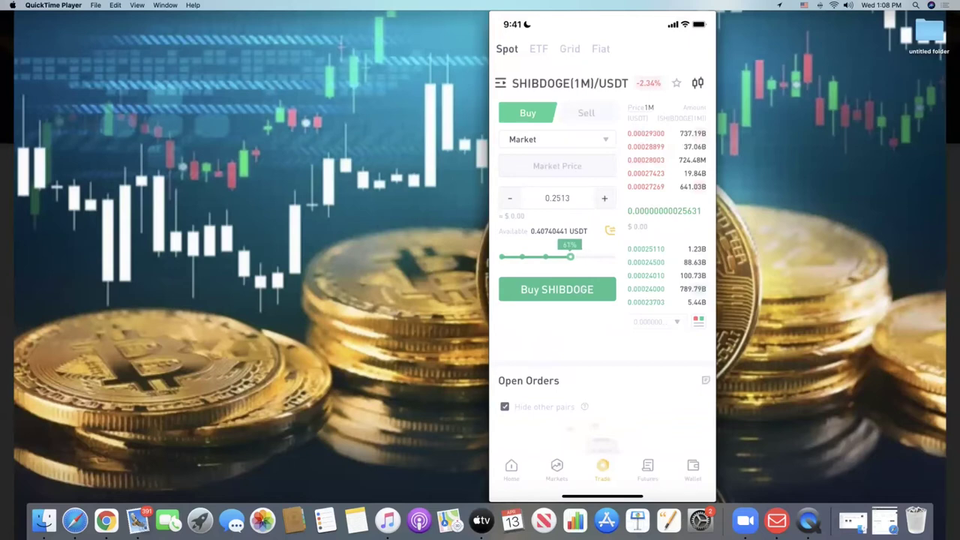
{"action": "left_click", "coordinate": [556, 289]}
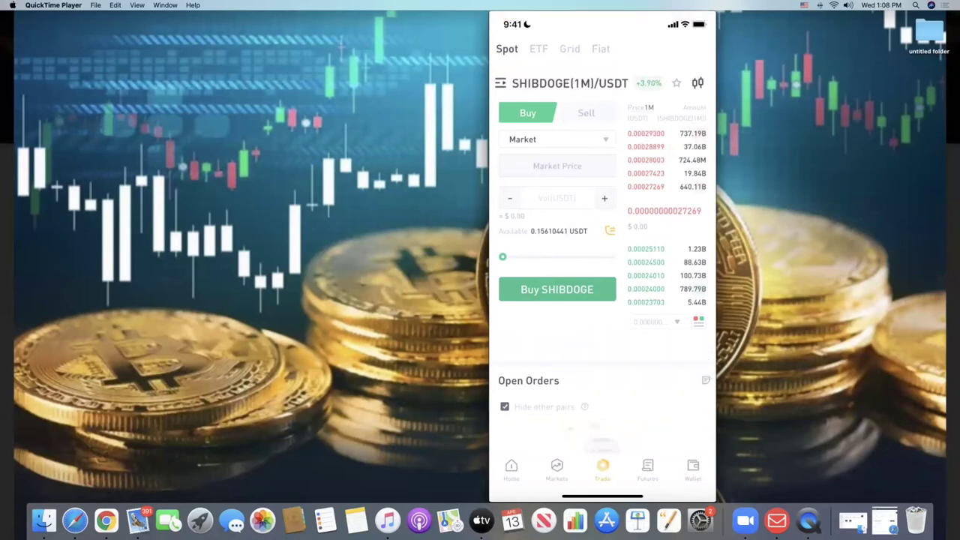
Check the purchased SHIBDOGE(1M) holding among the spot assets in the wallet
{"action": "left_click", "coordinate": [692, 468]}
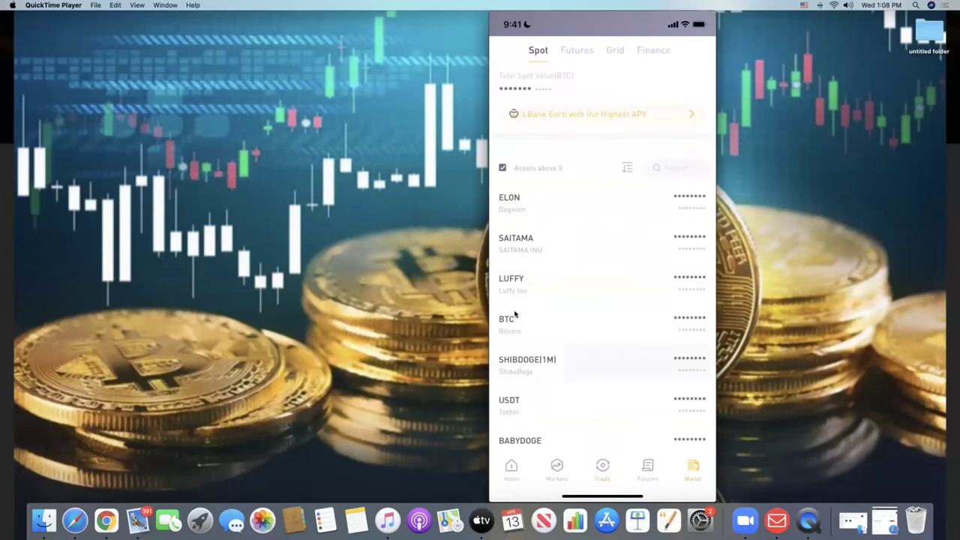
{"action": "mouse_move", "coordinate": [607, 355]}
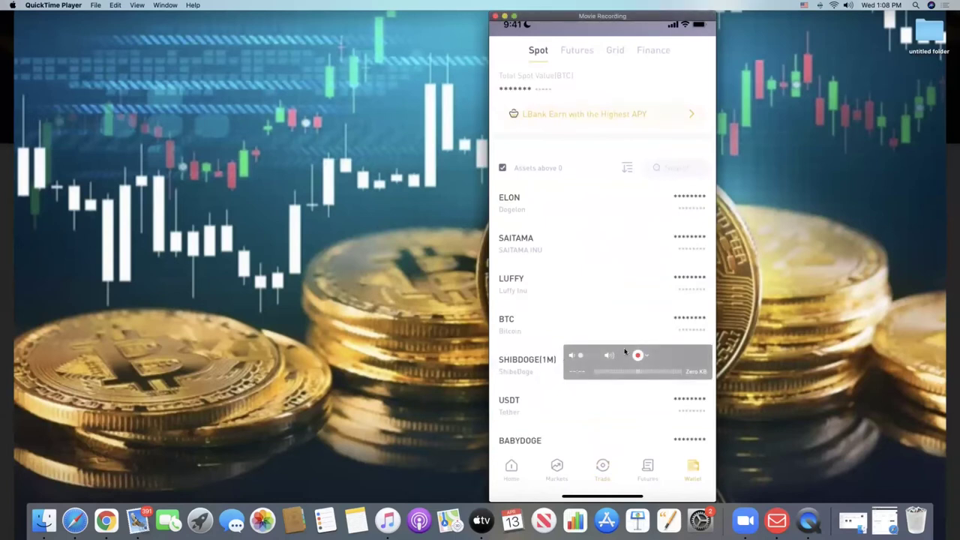
{"action": "left_click_drag", "start_coordinate": [632, 360], "coordinate": [632, 458]}
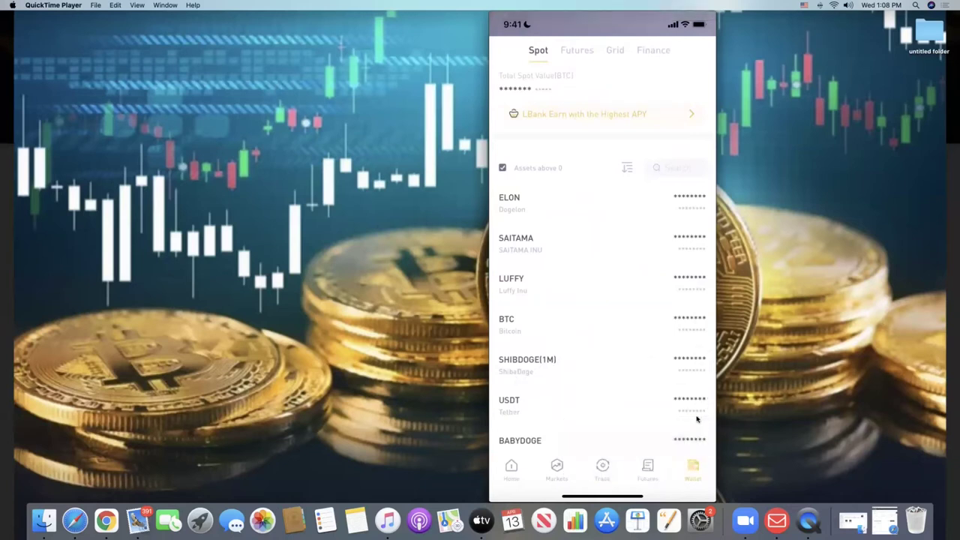
{"action": "left_click", "coordinate": [537, 365]}
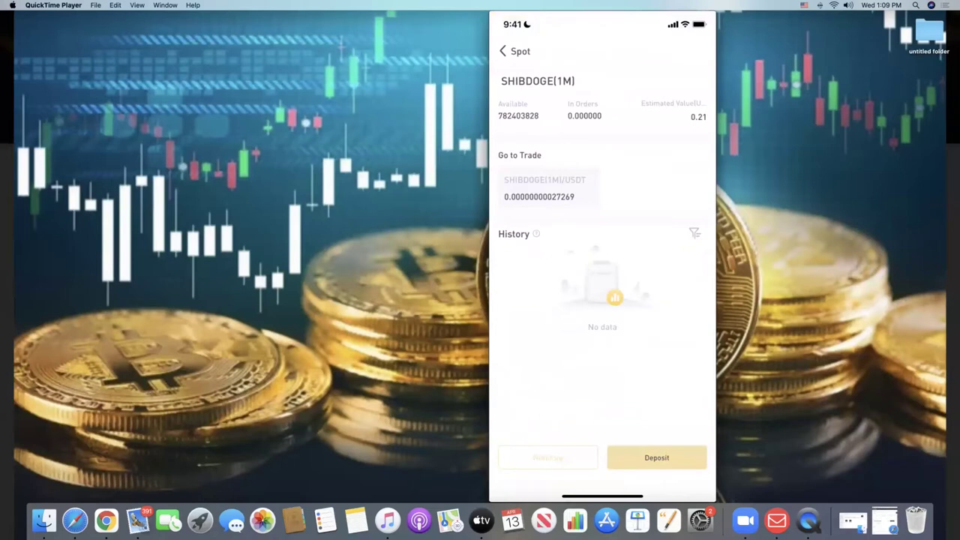
{"action": "mouse_move", "coordinate": [532, 360]}
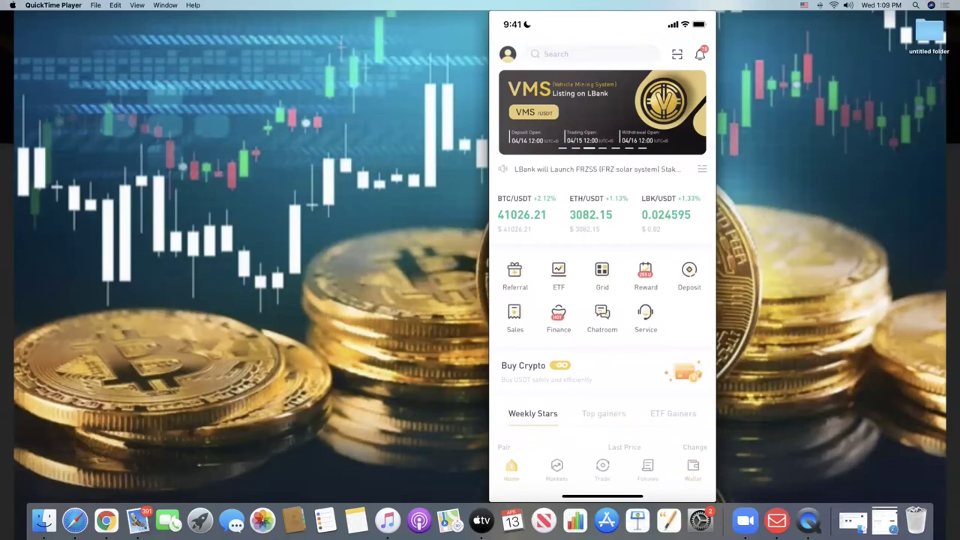
{"action": "mouse_move", "coordinate": [520, 129]}
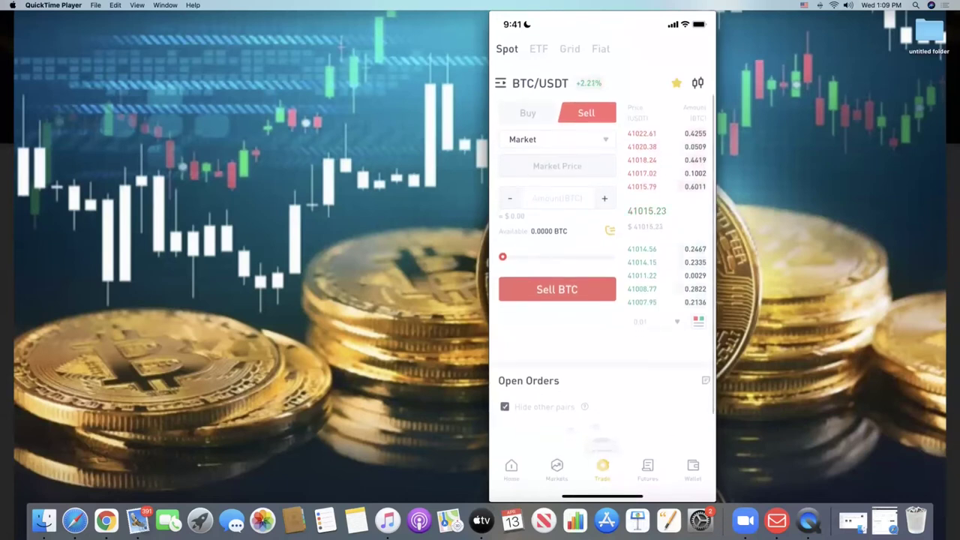
{"action": "mouse_move", "coordinate": [634, 282]}
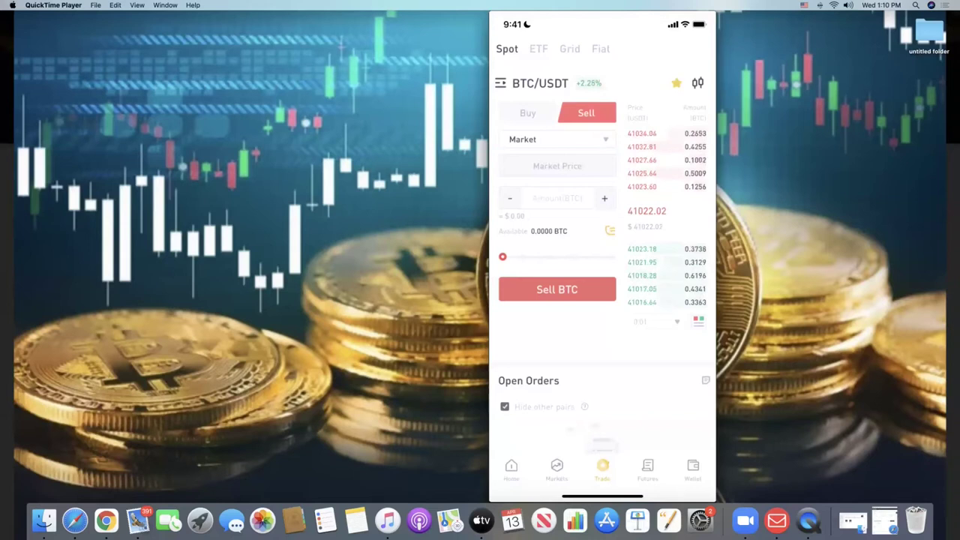
{"action": "mouse_move", "coordinate": [589, 188]}
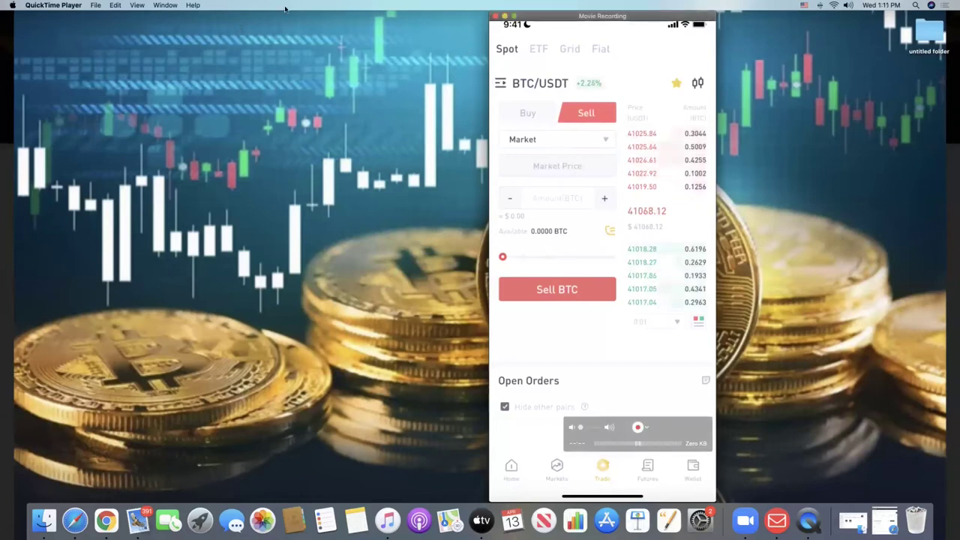
{"action": "left_click", "coordinate": [504, 15]}
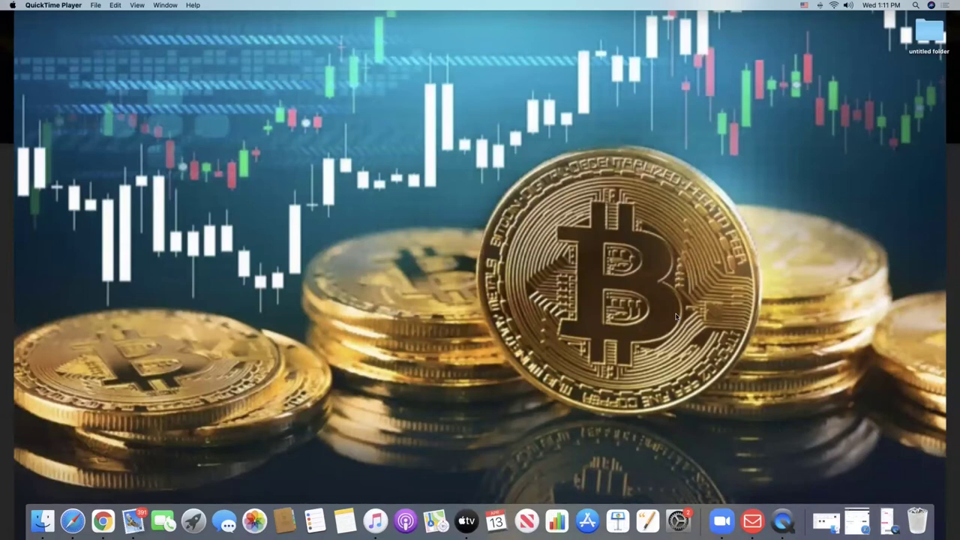
{"action": "left_click", "coordinate": [887, 525]}
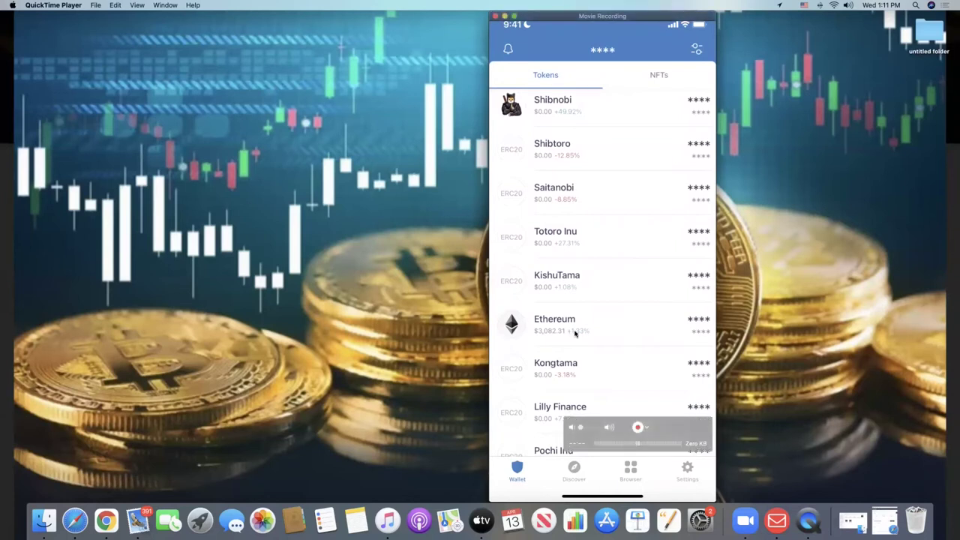
Look at the Ethereum coin page and its purchase option in the crypto wallet, and return to the token list
{"action": "left_click", "coordinate": [575, 334]}
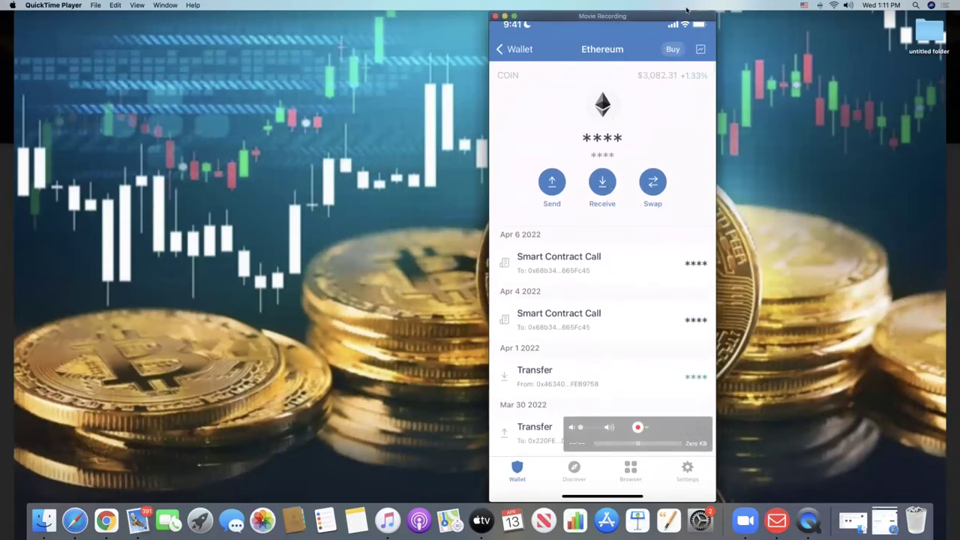
{"action": "left_click", "coordinate": [673, 50]}
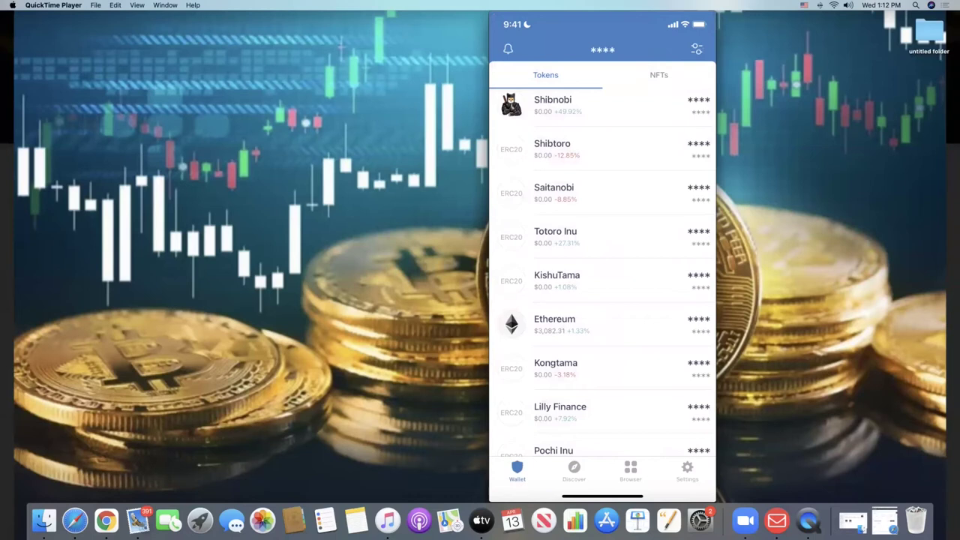
{"action": "scroll", "coordinate": [602, 275], "scroll_direction": "up", "scroll_amount": 5}
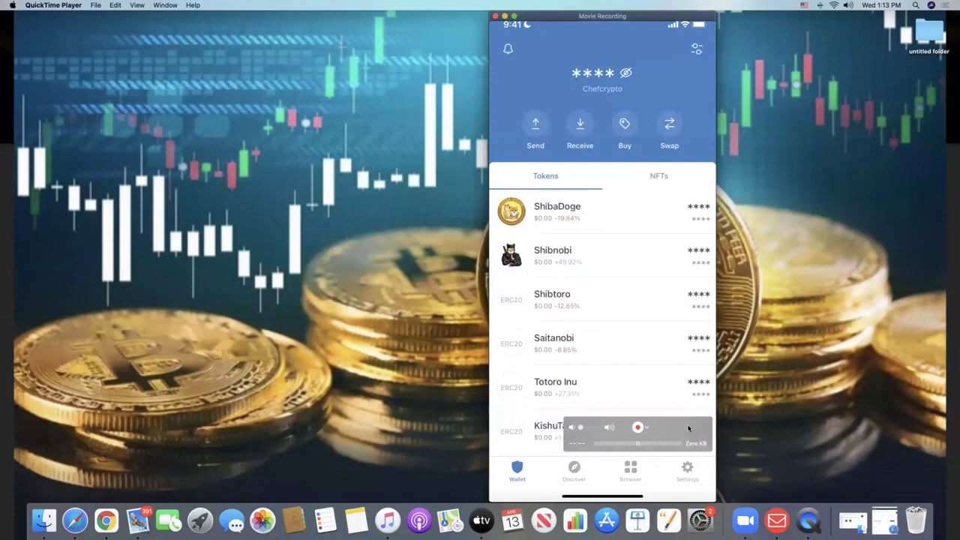
Open the Uniswap Interface swap page from the wallet browser's history
{"action": "mouse_move", "coordinate": [673, 440]}
{"action": "left_mouse_down"}
{"action": "mouse_move", "coordinate": [602, 407]}
{"action": "mouse_move", "coordinate": [611, 432]}
{"action": "mouse_move", "coordinate": [664, 428]}
{"action": "left_mouse_up"}
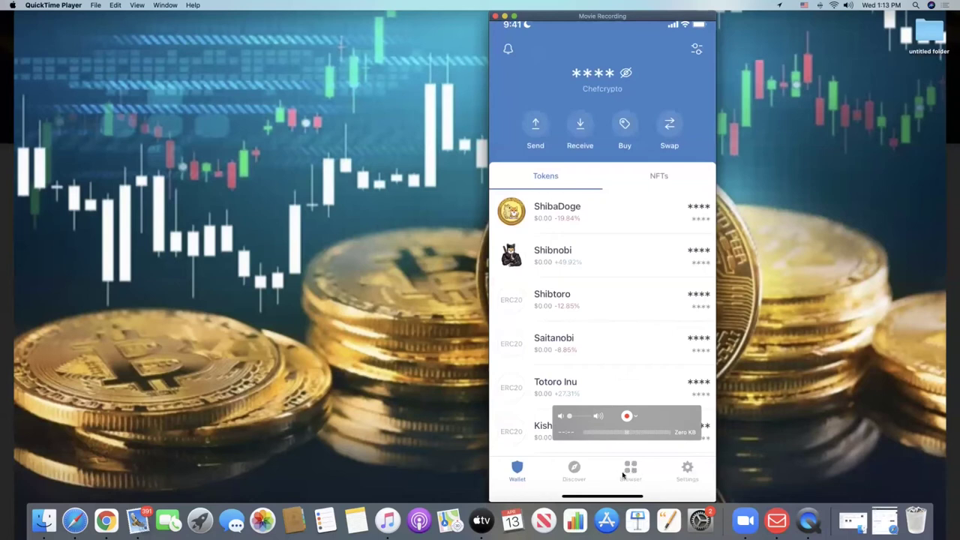
{"action": "left_click", "coordinate": [623, 473]}
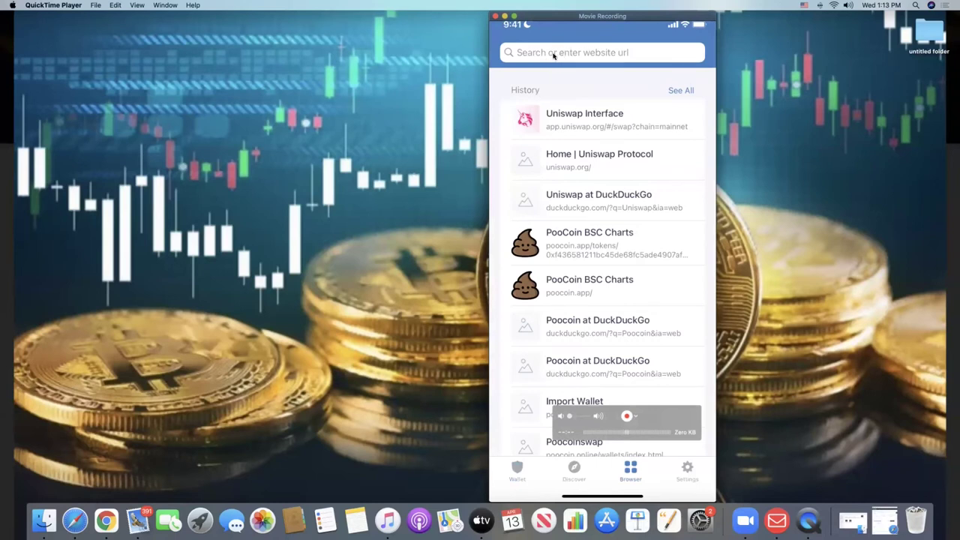
{"action": "left_click", "coordinate": [580, 125]}
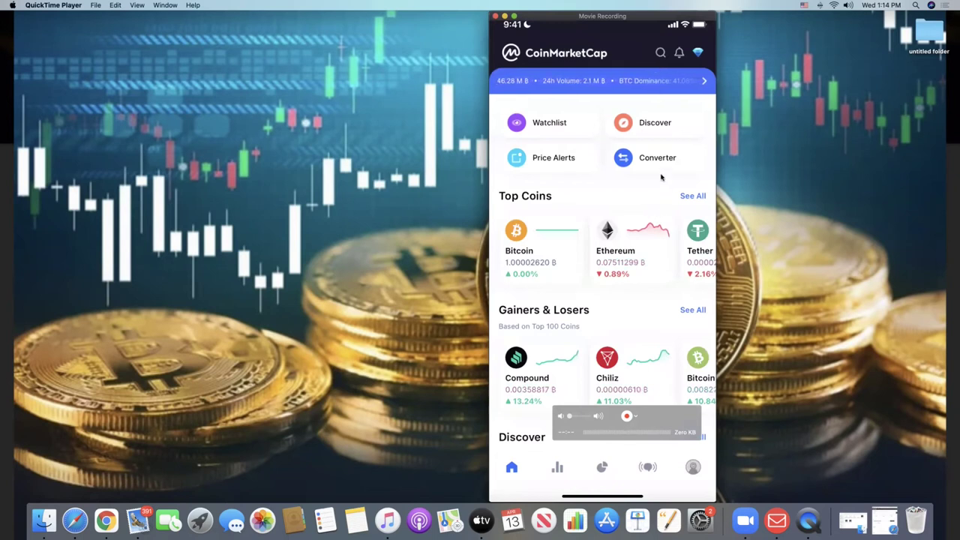
Switch to CoinMarketCap, search the coins for "Shibdo" and open the ShibaDoge page
{"action": "left_click", "coordinate": [659, 55]}
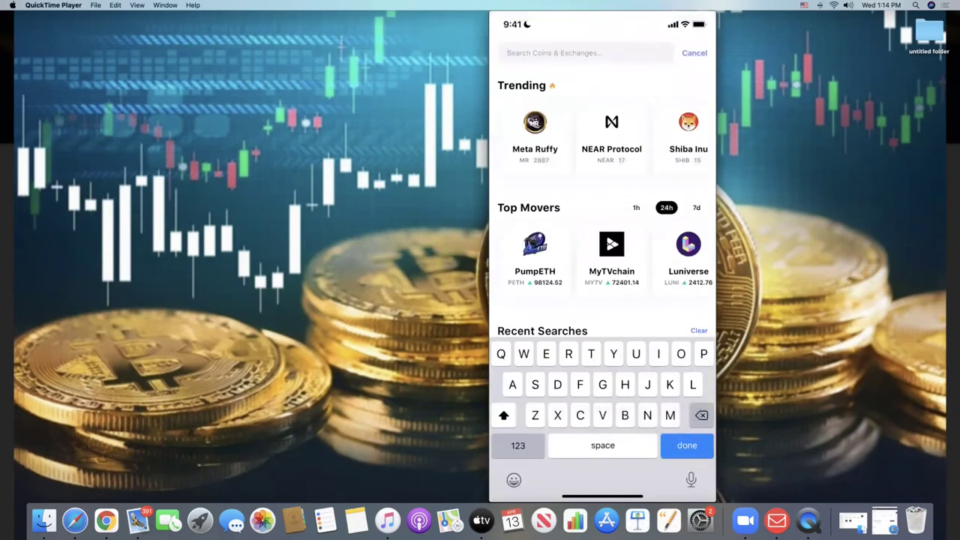
{"action": "scroll", "coordinate": [603, 284], "scroll_direction": "down", "scroll_amount": 2}
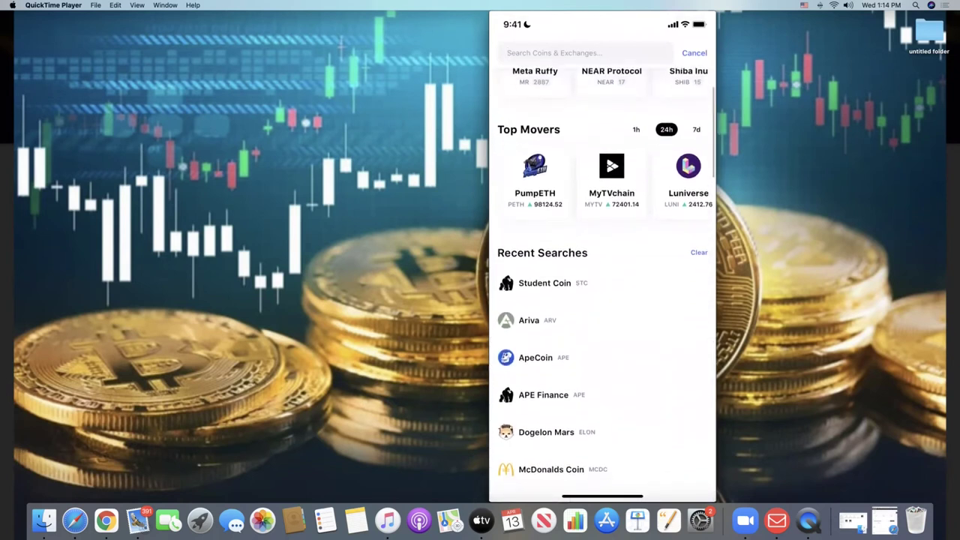
{"action": "scroll", "coordinate": [602, 284], "scroll_direction": "down", "scroll_amount": 1}
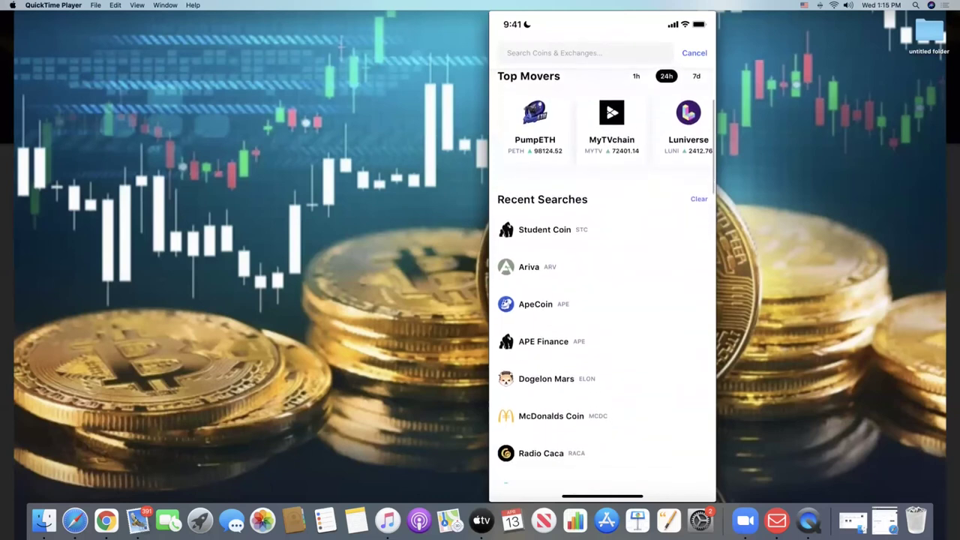
{"action": "left_click", "coordinate": [585, 53]}
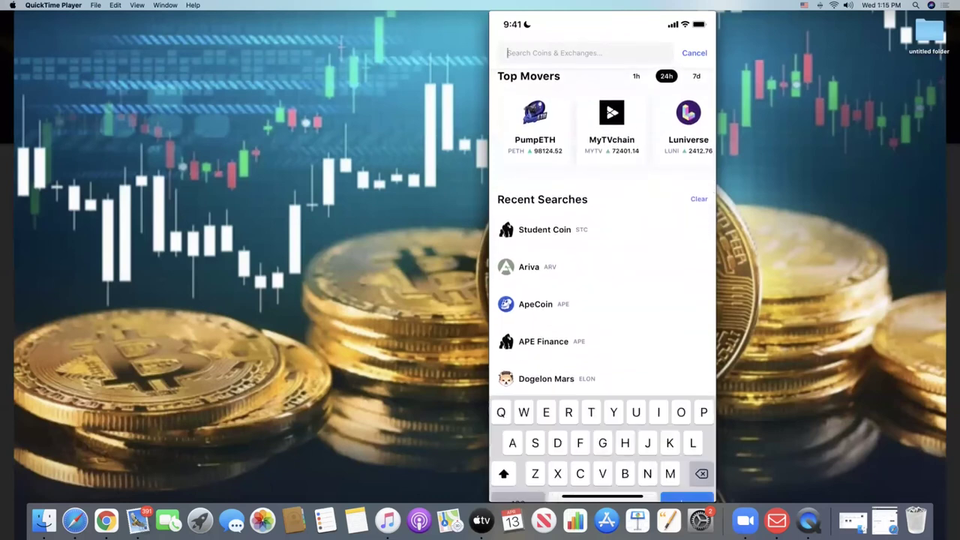
{"action": "type", "text": "Shi"}
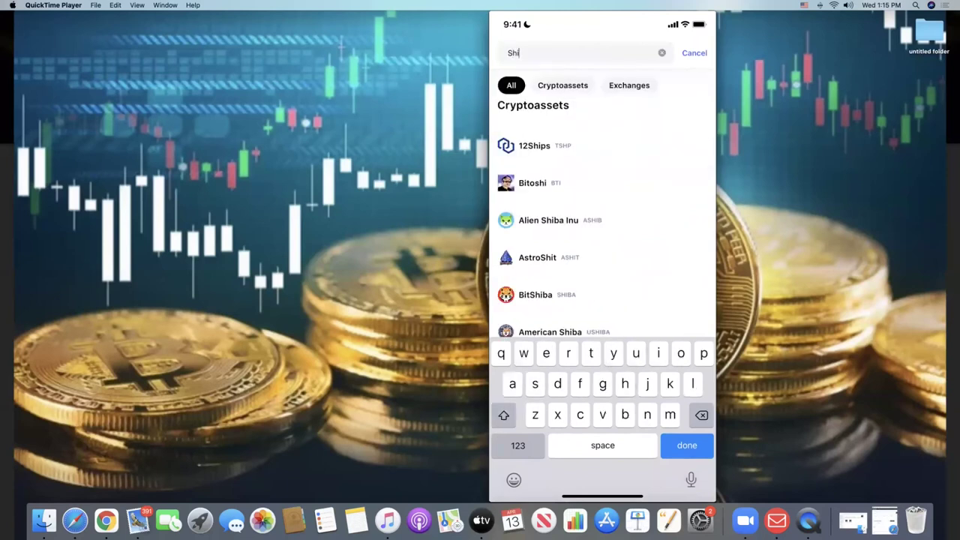
{"action": "type", "text": "ba"}
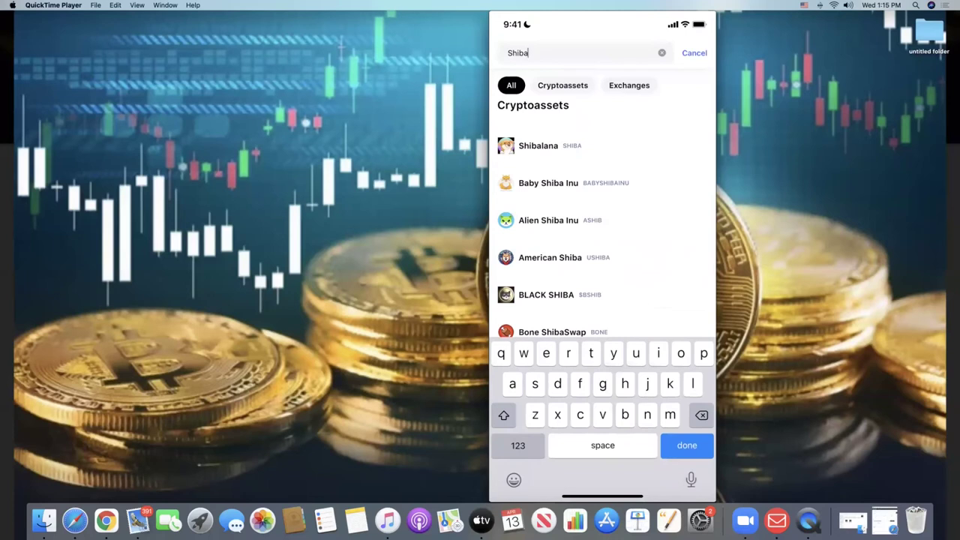
{"action": "key", "text": "BackSpace"}
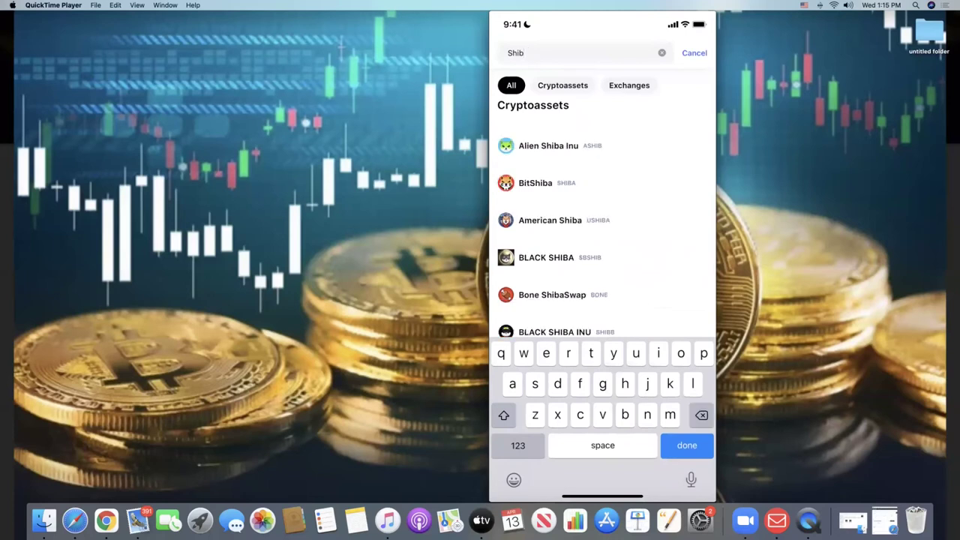
{"action": "type", "text": "do"}
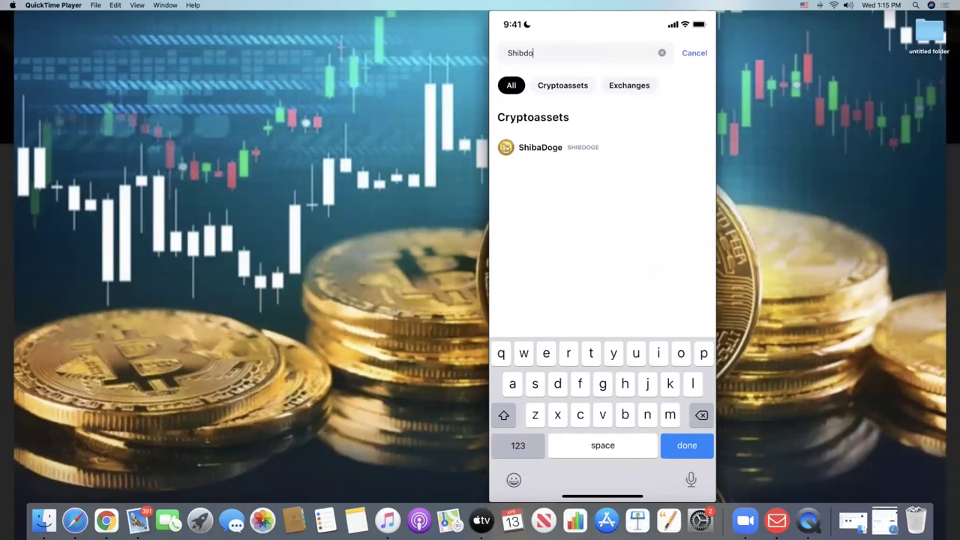
{"action": "left_click", "coordinate": [527, 150]}
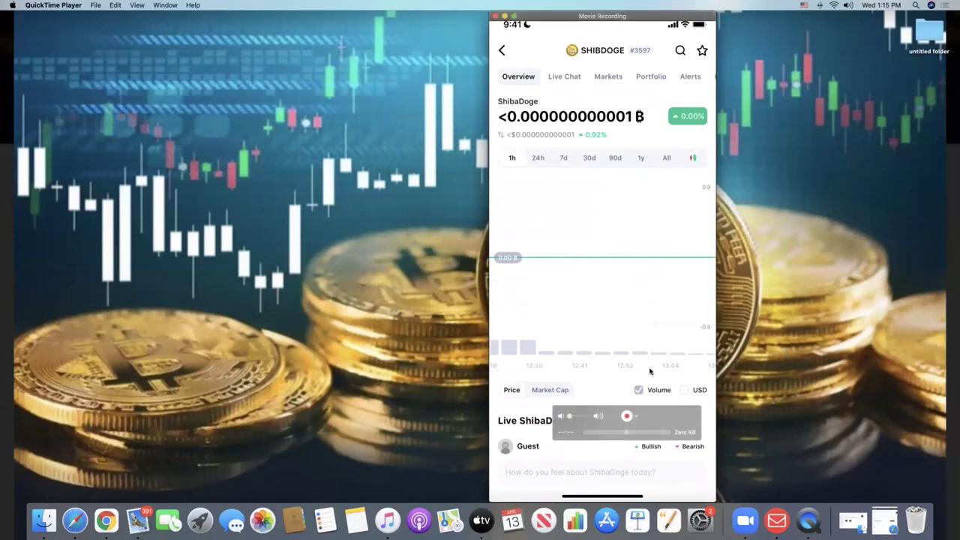
Copy ShibaDoge's Ethereum contract address from the About ShibaDoge section
{"action": "scroll", "coordinate": [633, 367], "scroll_direction": "down", "scroll_amount": 5}
{"action": "scroll", "coordinate": [631, 366], "scroll_direction": "down", "scroll_amount": 3}
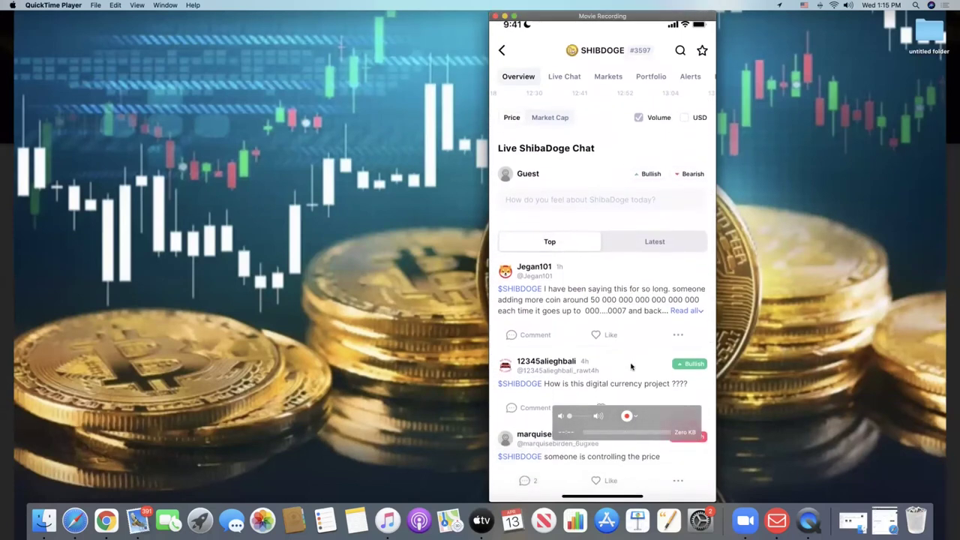
{"action": "scroll", "coordinate": [631, 366], "scroll_direction": "down", "scroll_amount": 8}
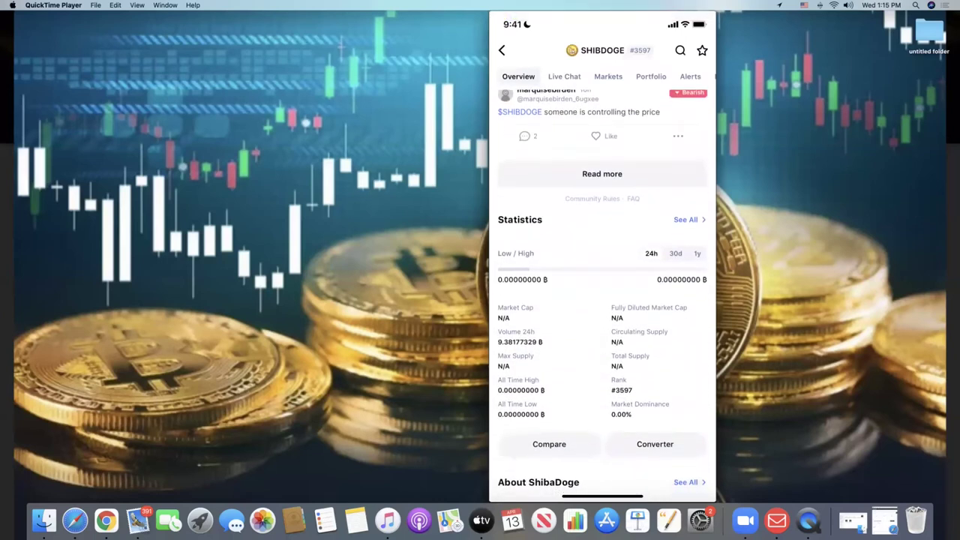
{"action": "scroll", "coordinate": [602, 299], "scroll_direction": "down", "scroll_amount": 4}
{"action": "scroll", "coordinate": [545, 300], "scroll_direction": "down", "scroll_amount": 3}
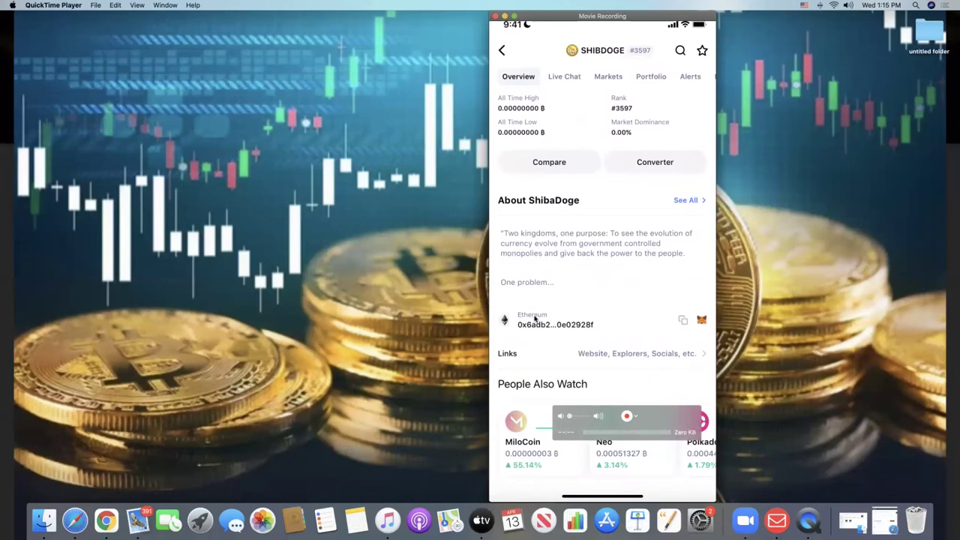
{"action": "left_click", "coordinate": [533, 319]}
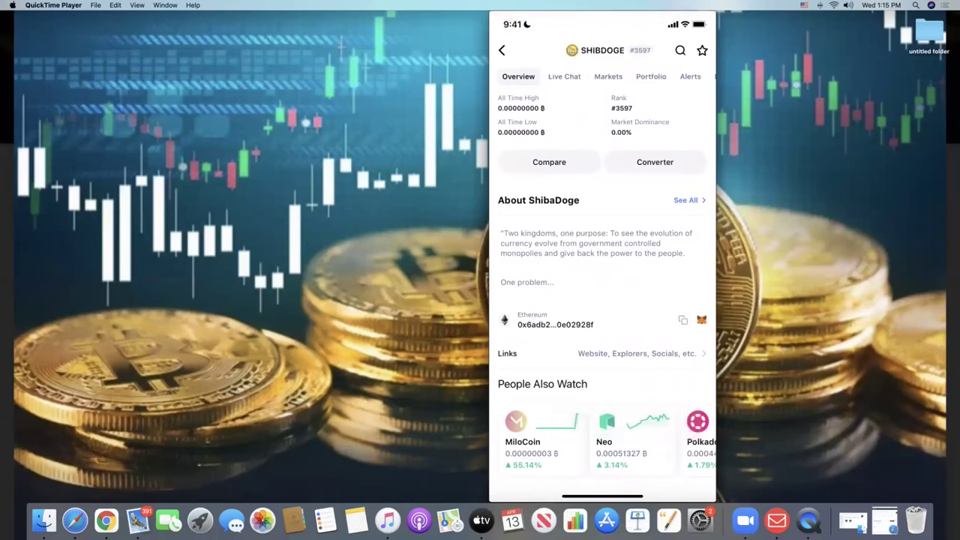
Check ShibaDoge's price chart in the overview and look up its markets
{"action": "scroll", "coordinate": [608, 301], "scroll_direction": "up", "scroll_amount": 10}
{"action": "scroll", "coordinate": [608, 300], "scroll_direction": "up", "scroll_amount": 3}
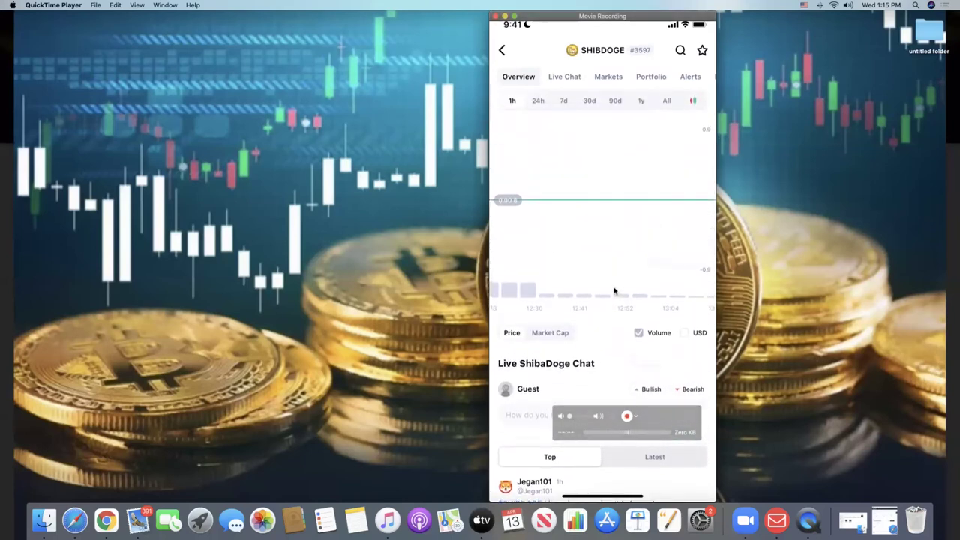
{"action": "scroll", "coordinate": [613, 288], "scroll_direction": "up", "scroll_amount": 2}
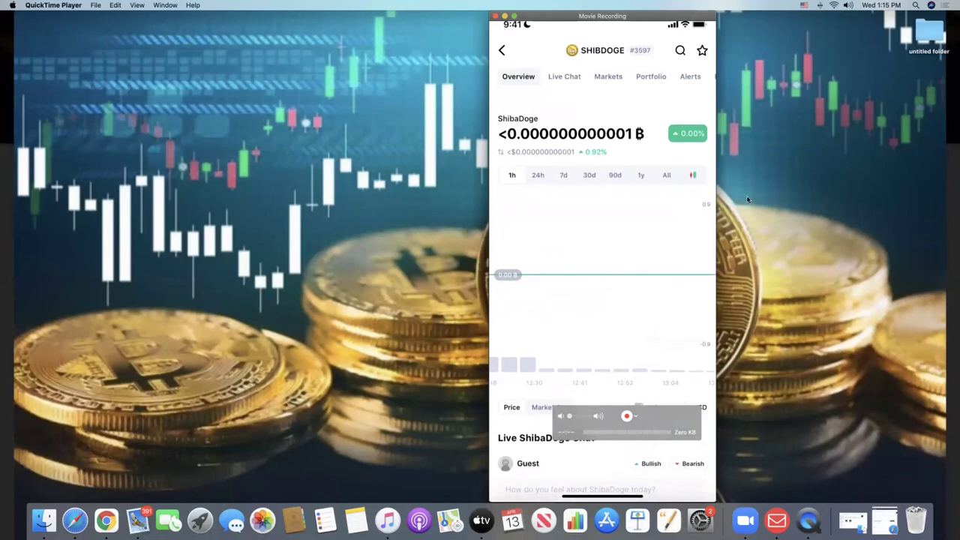
{"action": "left_click", "coordinate": [607, 77]}
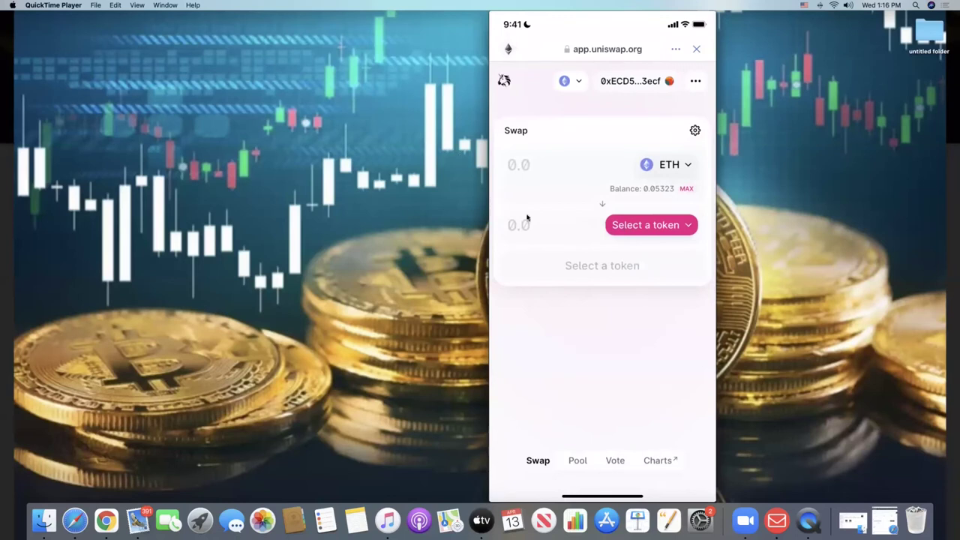
Back in Uniswap, paste the copied contract address to import ShibDoge as the token received in the swap
{"action": "left_click", "coordinate": [641, 227]}
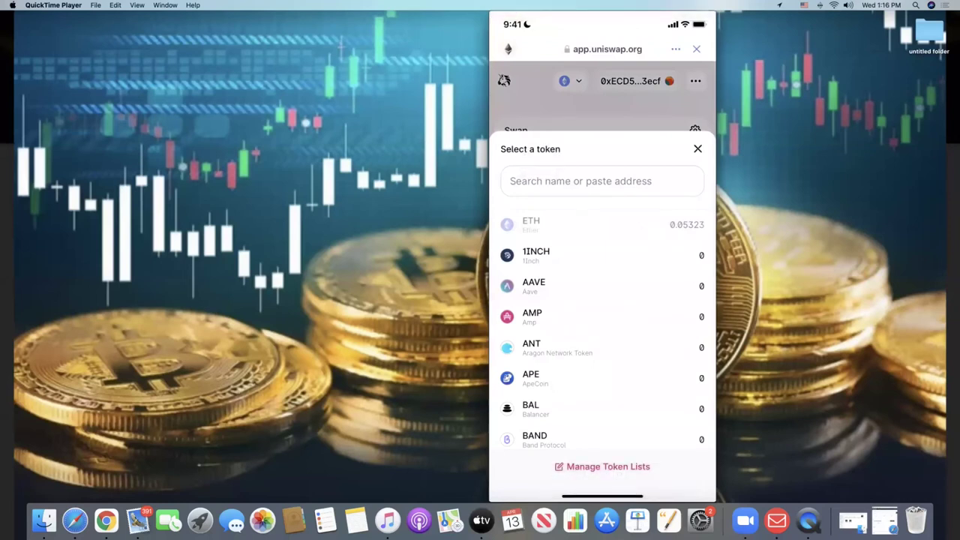
{"action": "left_click", "coordinate": [570, 181]}
{"action": "left_click", "coordinate": [524, 175]}
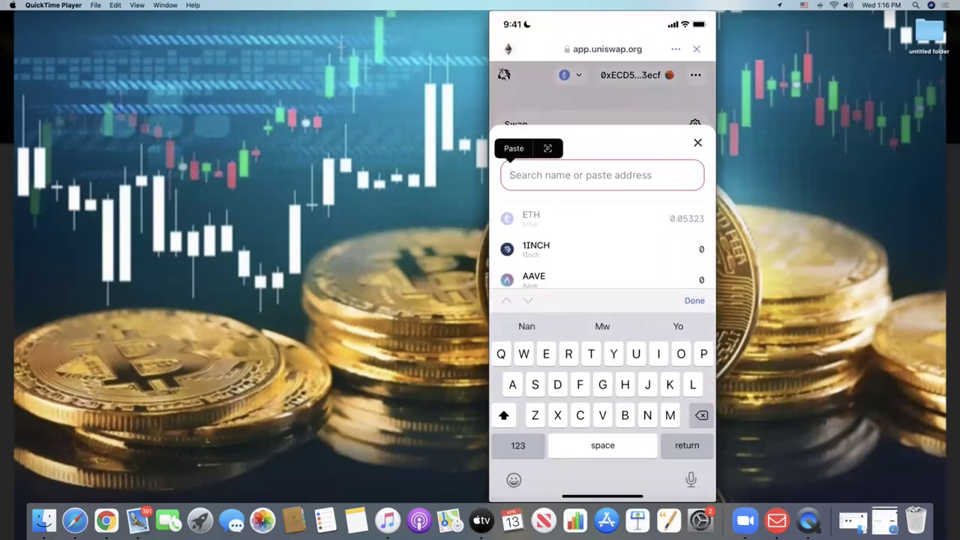
{"action": "left_click", "coordinate": [513, 148]}
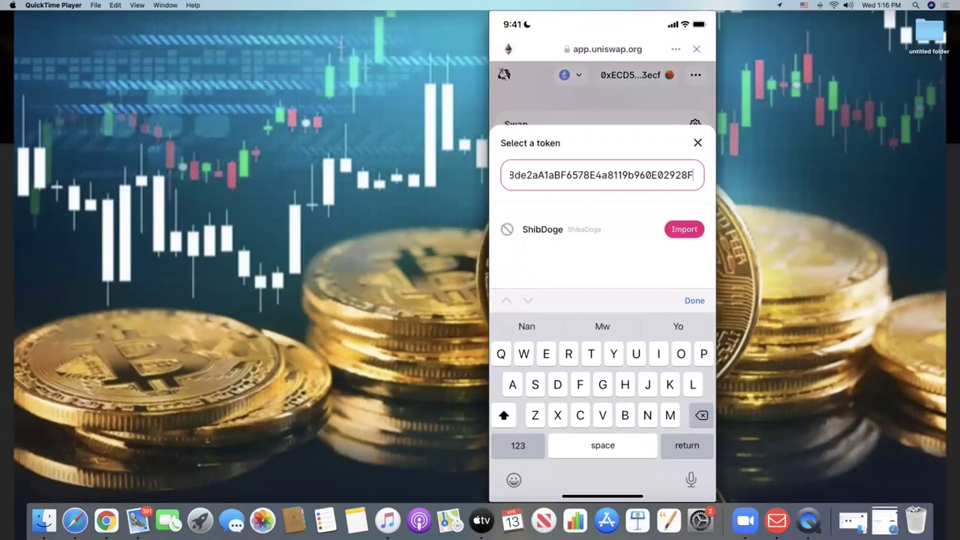
{"action": "left_click", "coordinate": [688, 232]}
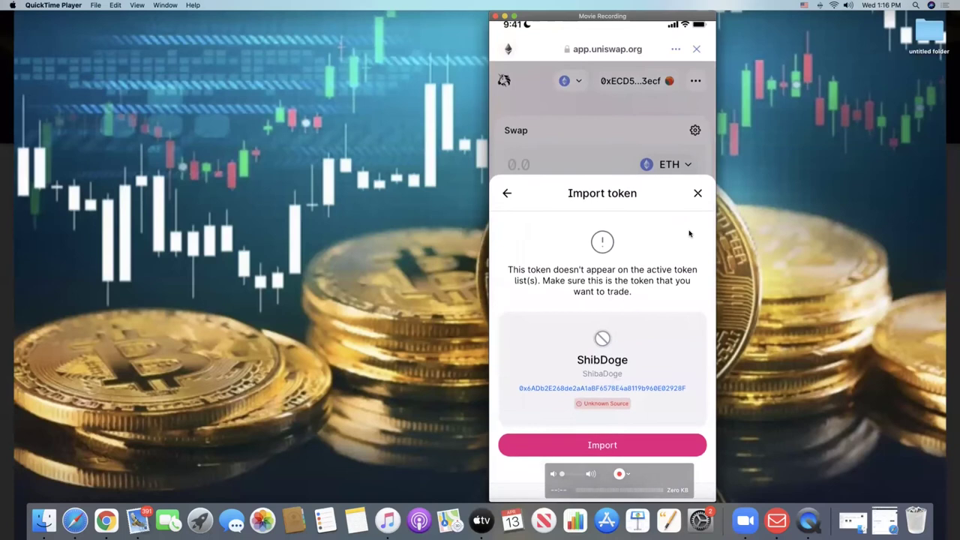
{"action": "left_click", "coordinate": [609, 446]}
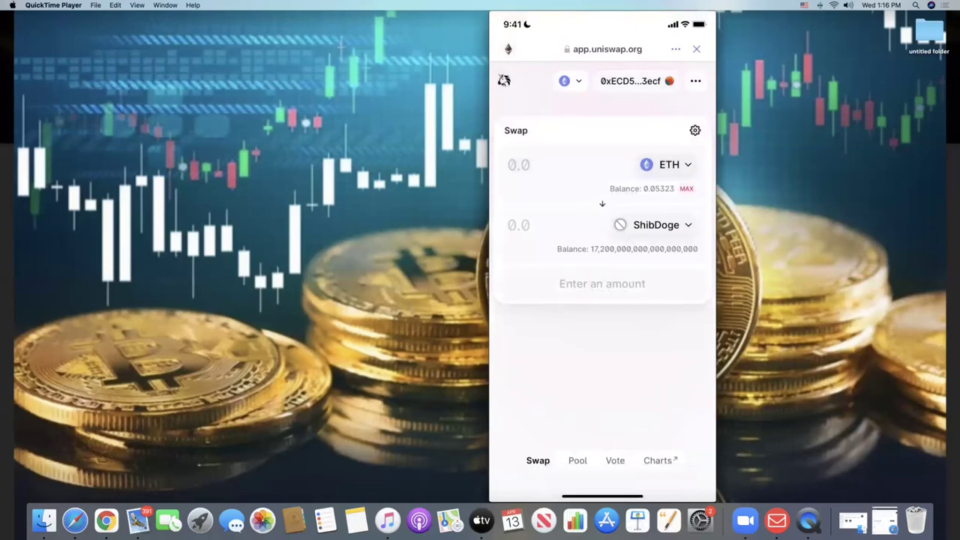
Set the amount of ETH to swap for ShibDoge to 0.02
{"action": "left_click", "coordinate": [525, 165]}
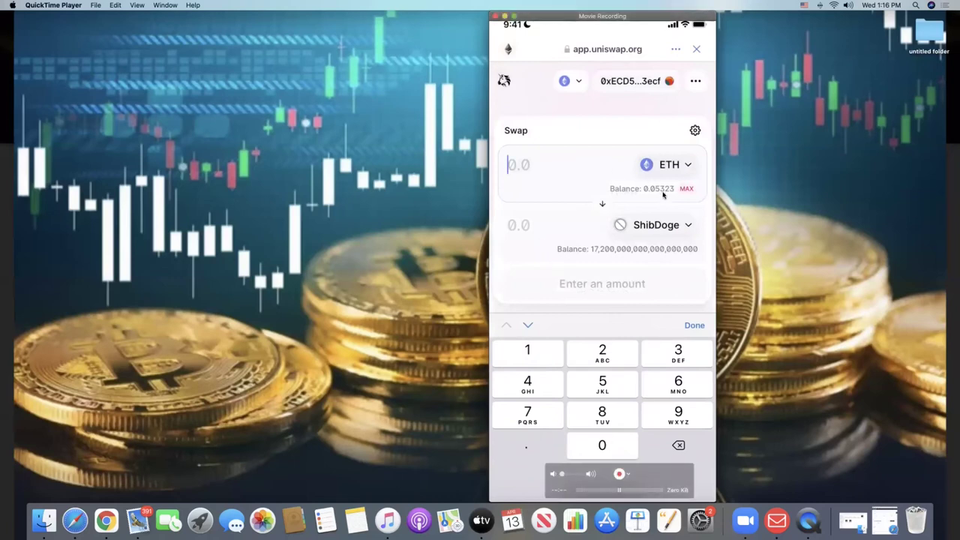
{"action": "type", "text": "0."}
{"action": "type", "text": "0"}
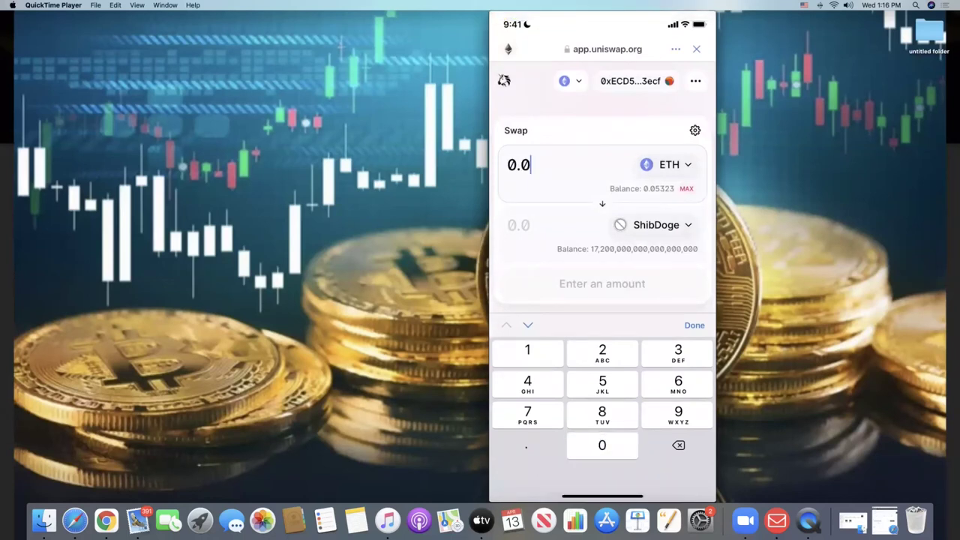
{"action": "type", "text": "2"}
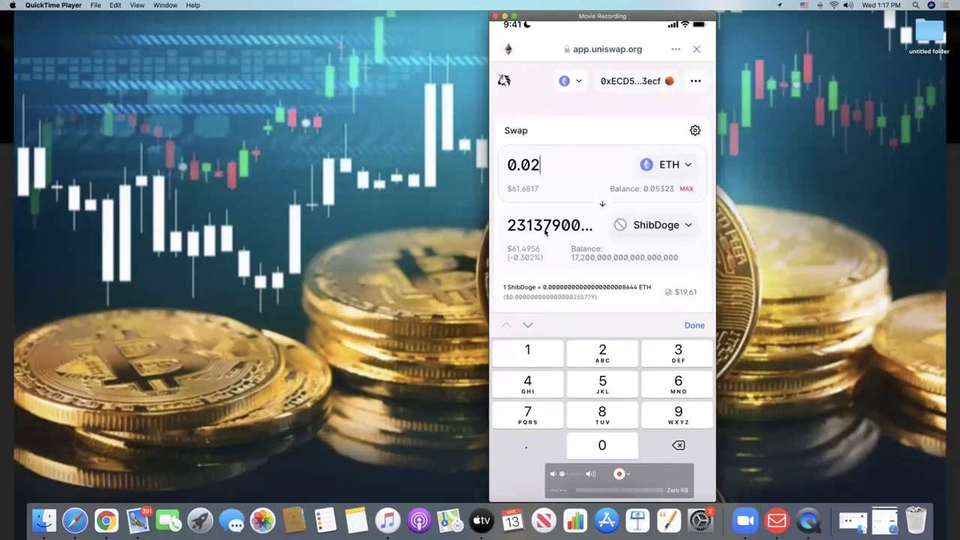
Edit the end of the ShibDoge amount to receive so it finishes in zeros followed by .1
{"action": "left_click", "coordinate": [592, 231]}
{"action": "left_click", "coordinate": [601, 186]}
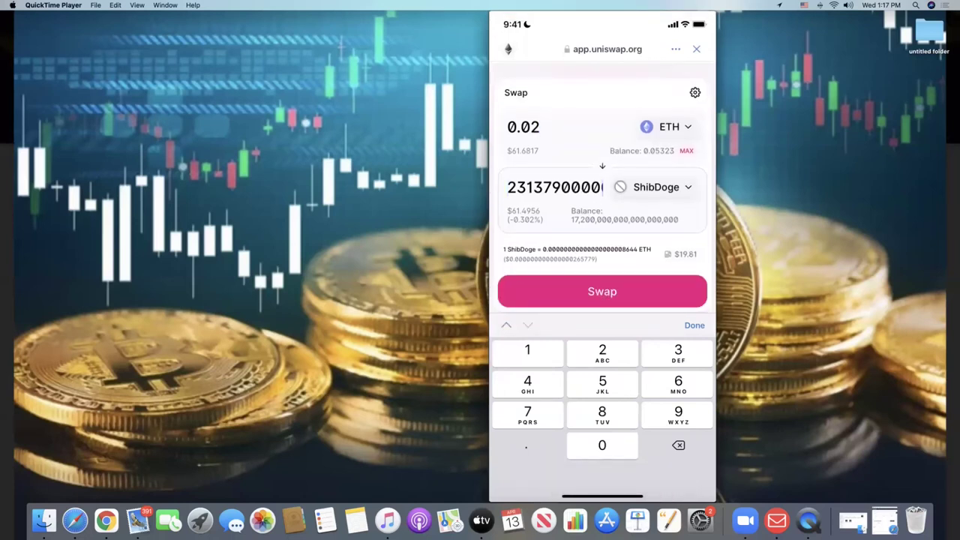
{"action": "type", "text": "00000.1"}
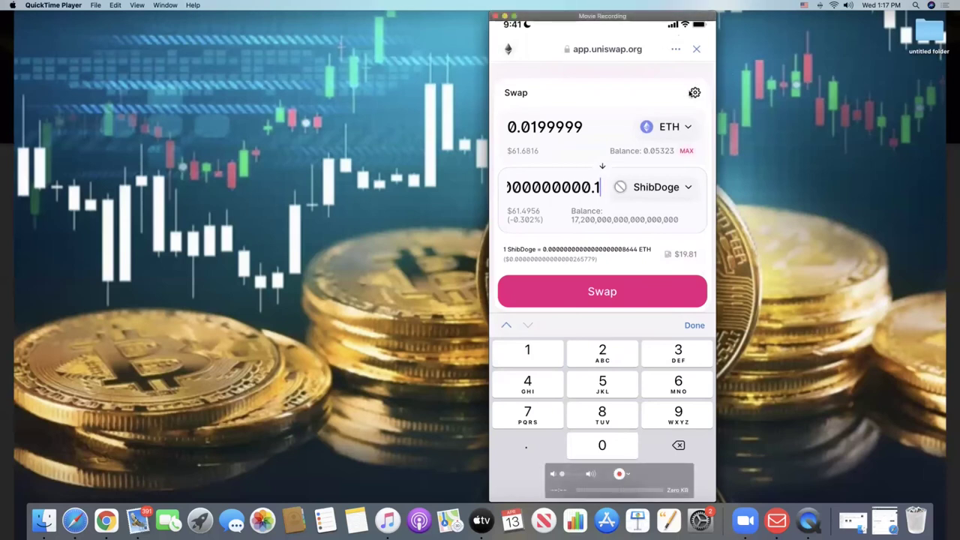
Set the swap's slippage tolerance to 3.00%
{"action": "left_click", "coordinate": [695, 92]}
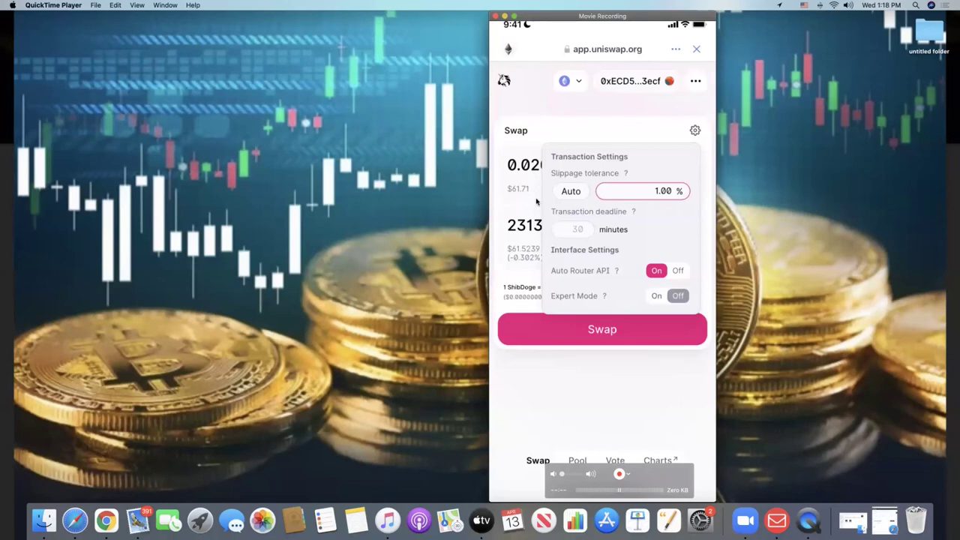
{"action": "left_click", "coordinate": [642, 191]}
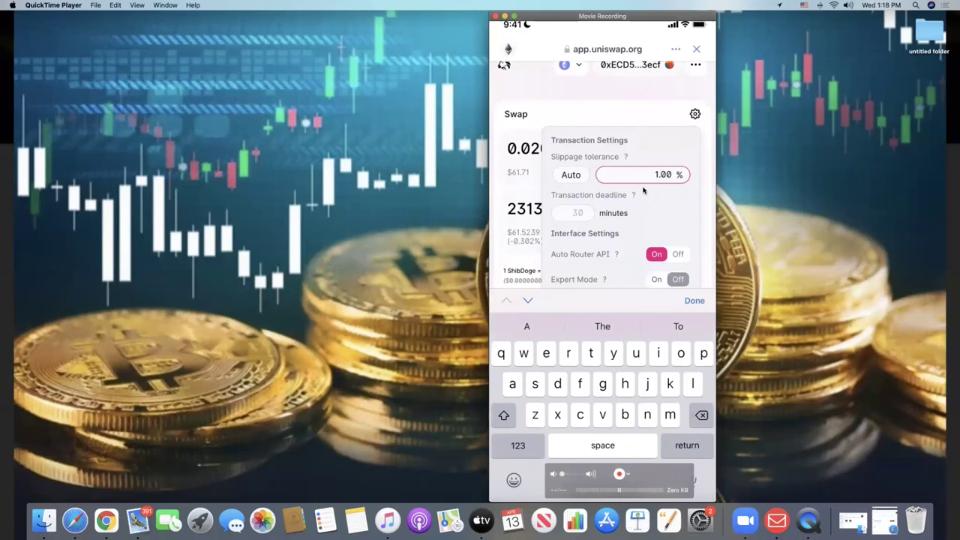
{"action": "key", "text": "BackSpace"}
{"action": "key", "text": "BackSpace"}
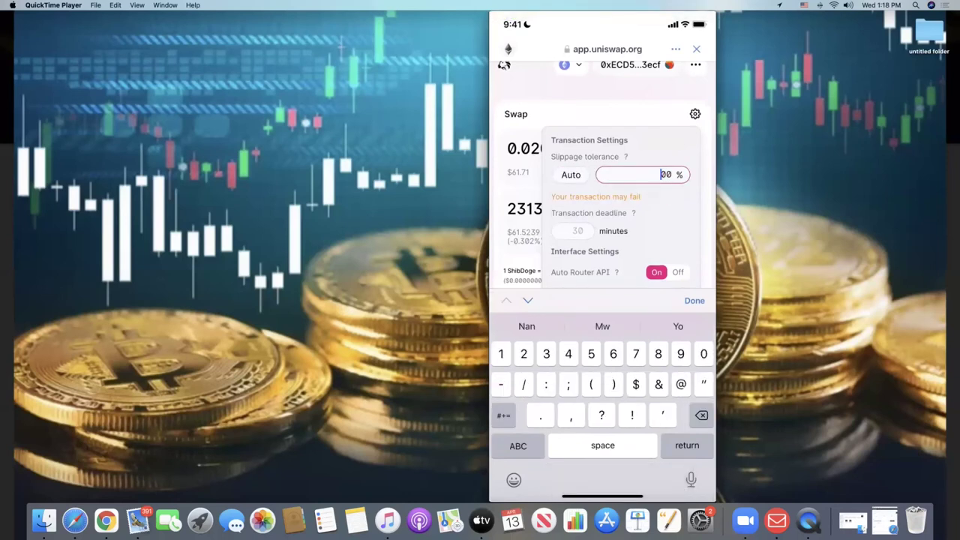
{"action": "type", "text": "3."}
{"action": "left_click", "coordinate": [694, 300]}
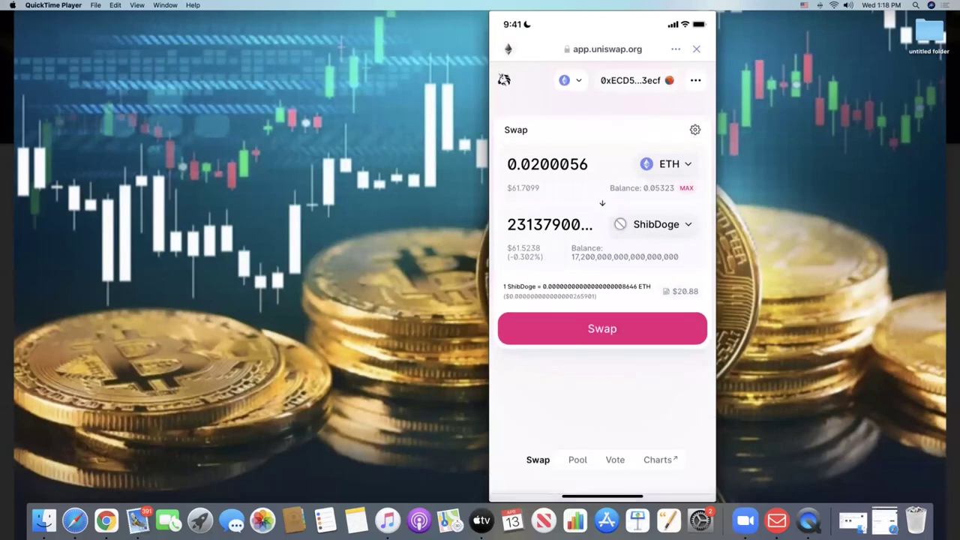
Submit and confirm the ETH to ShibDoge swap, bringing up the wallet's smart contract call for approval
{"action": "left_click", "coordinate": [608, 333]}
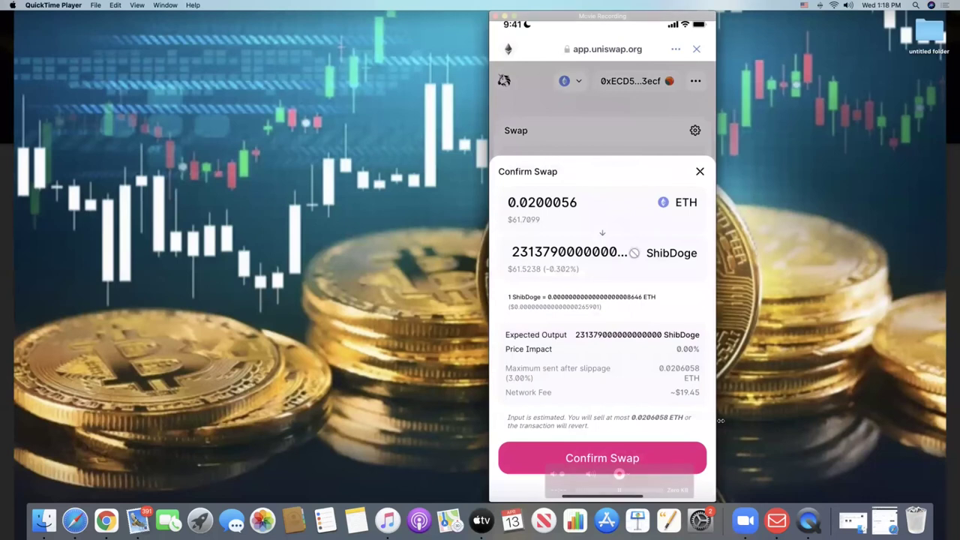
{"action": "left_click", "coordinate": [651, 450]}
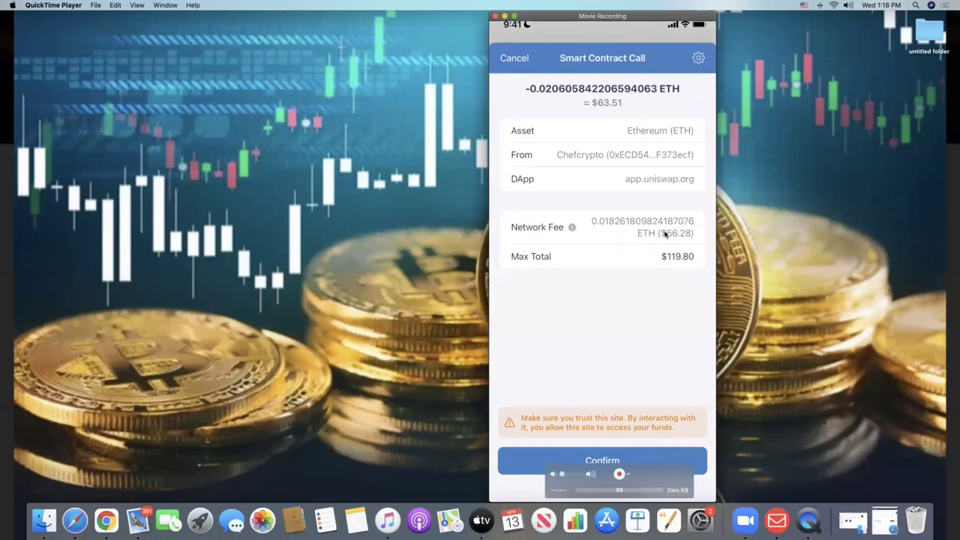
{"action": "left_click_drag", "start_coordinate": [655, 474], "coordinate": [650, 338]}
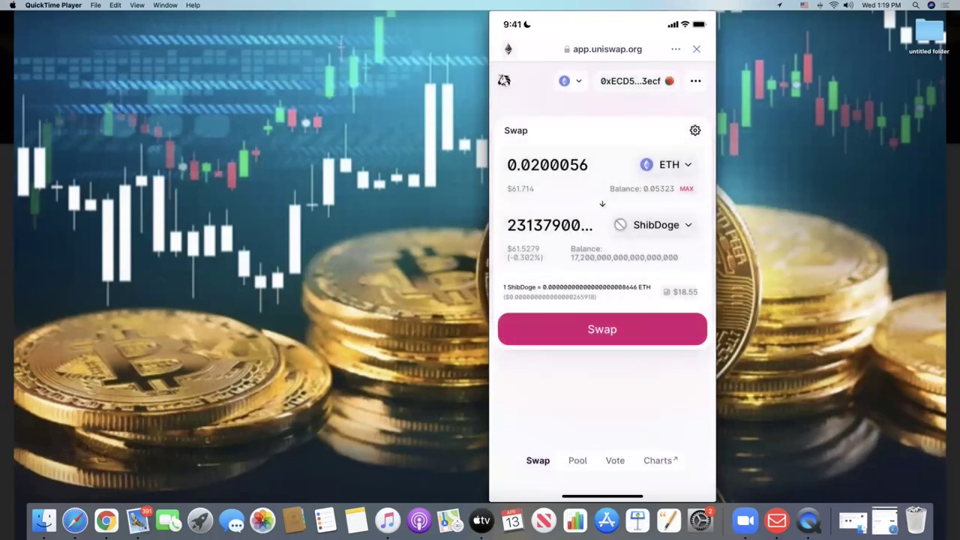
Choose KONGTAMA as the other swap token and reverse the direction so KONGTAMA is sold for ETH
{"action": "mouse_move", "coordinate": [628, 460]}
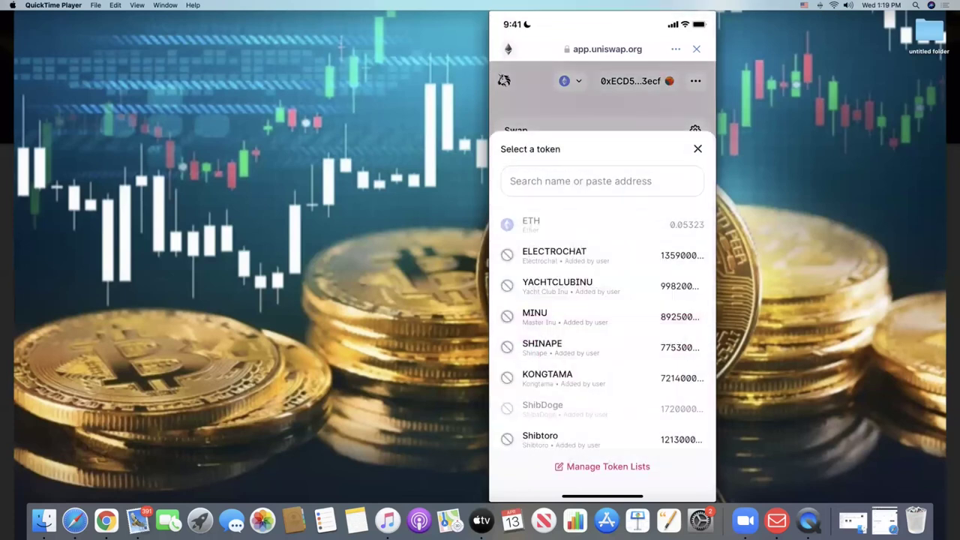
{"action": "mouse_move", "coordinate": [641, 316]}
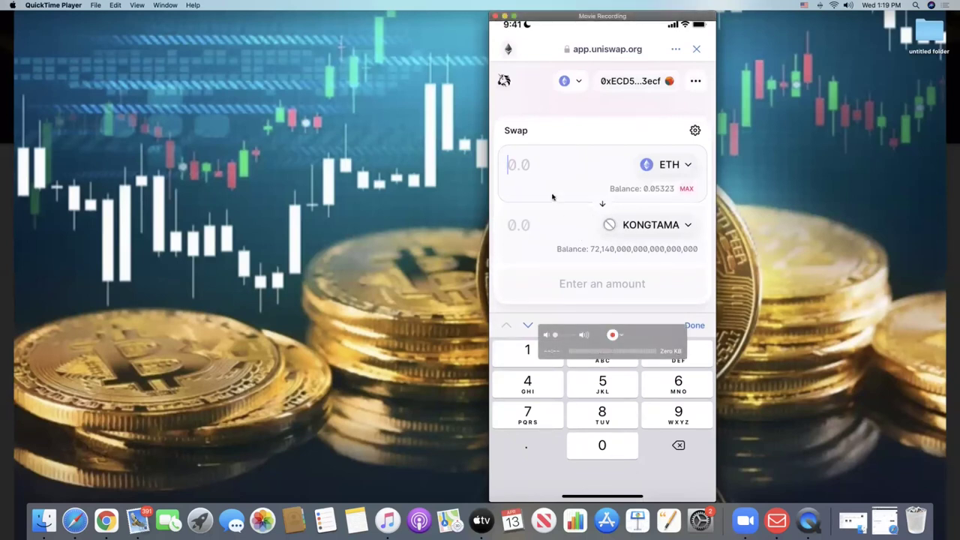
{"action": "left_click", "coordinate": [602, 206]}
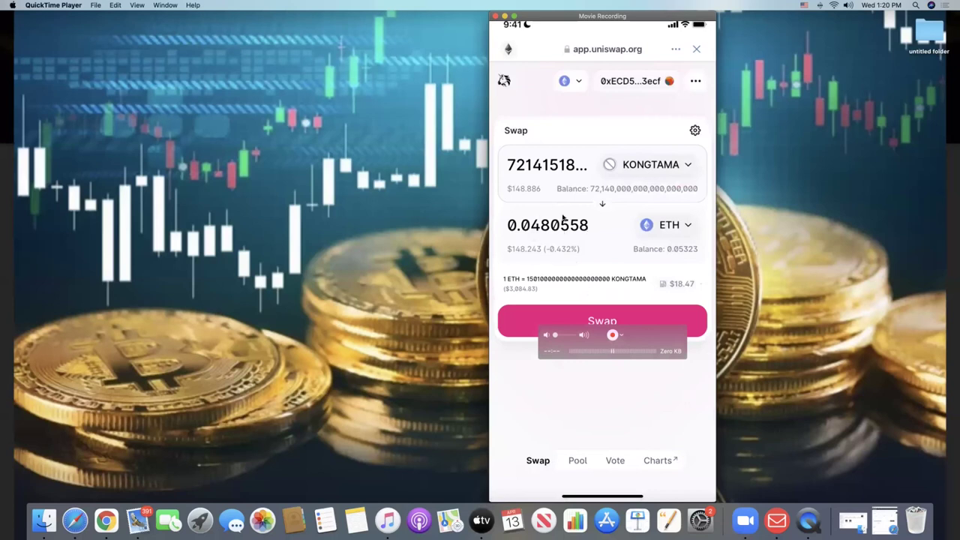
Try adding a 1 to the end of the KONGTAMA amount to sell, and remove the digit again
{"action": "left_click", "coordinate": [586, 174]}
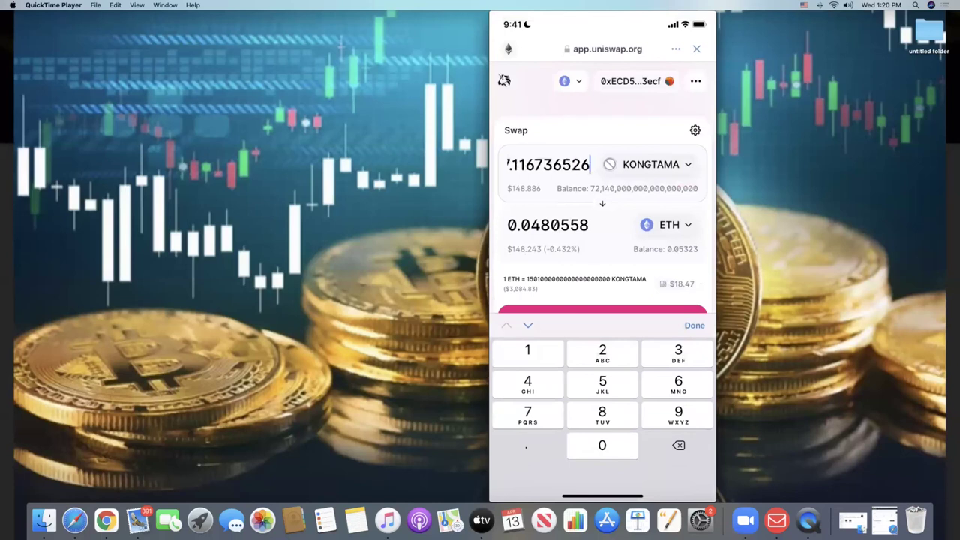
{"action": "type", "text": "1"}
{"action": "key", "text": "BackSpace"}
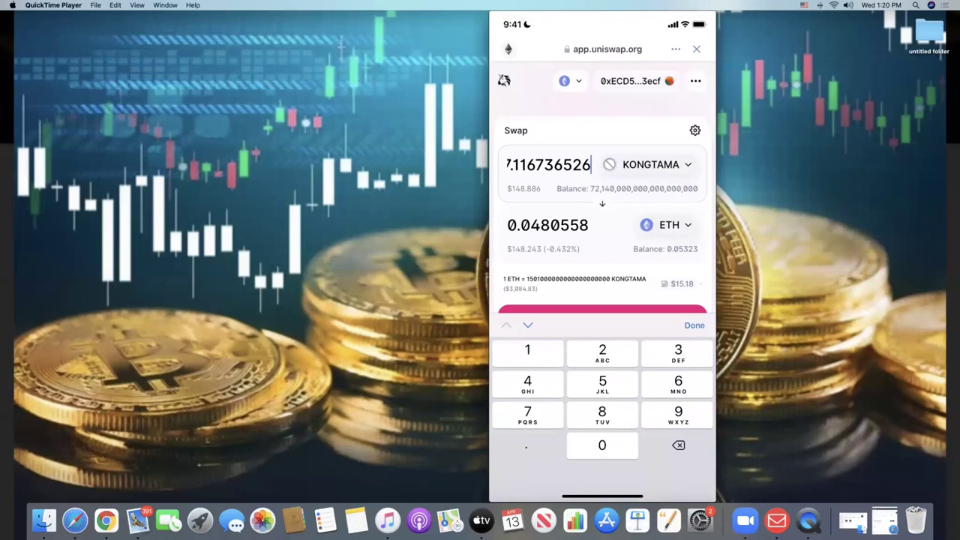
{"action": "type", "text": "1"}
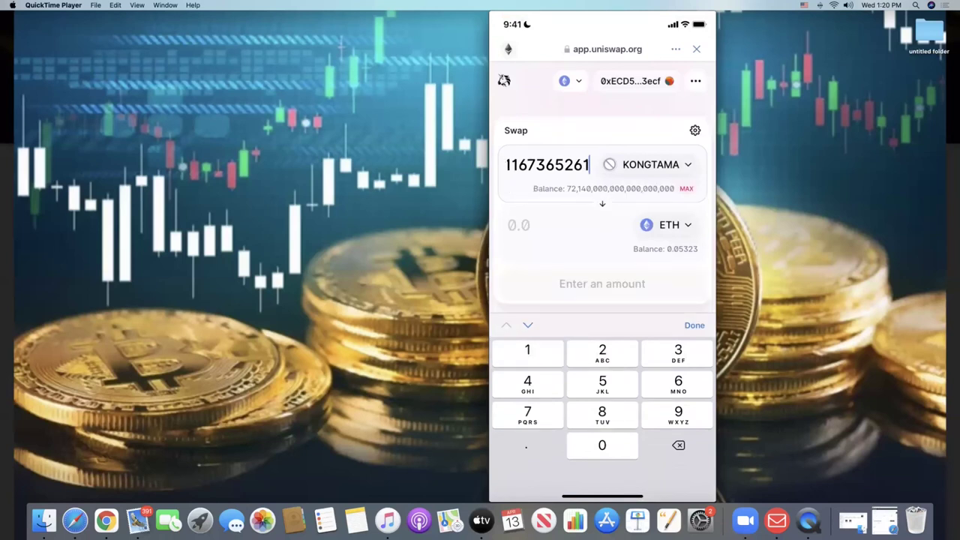
{"action": "key", "text": "BackSpace"}
{"action": "left_click", "coordinate": [695, 325]}
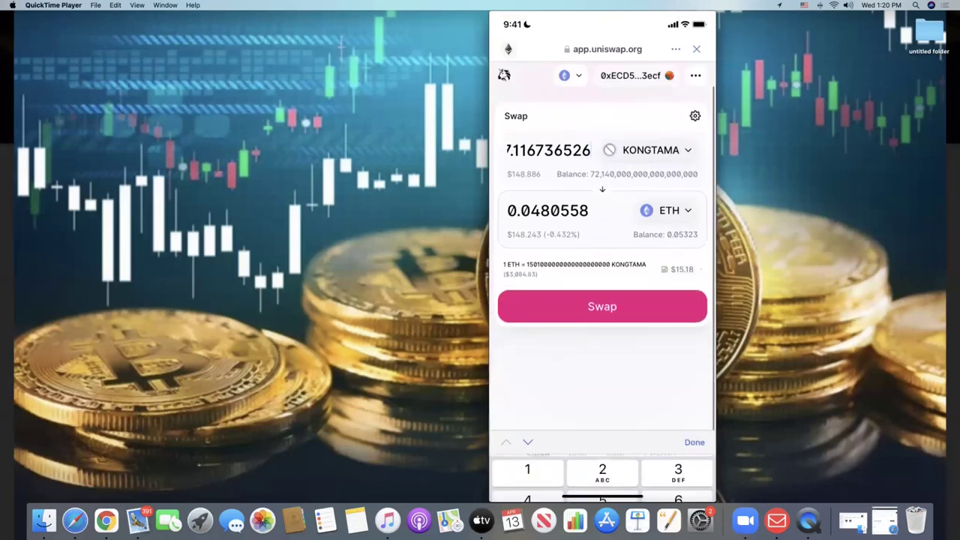
Set the slippage tolerance to 10.00% for the KONGTAMA to ETH swap and close the transaction settings
{"action": "left_click", "coordinate": [695, 130]}
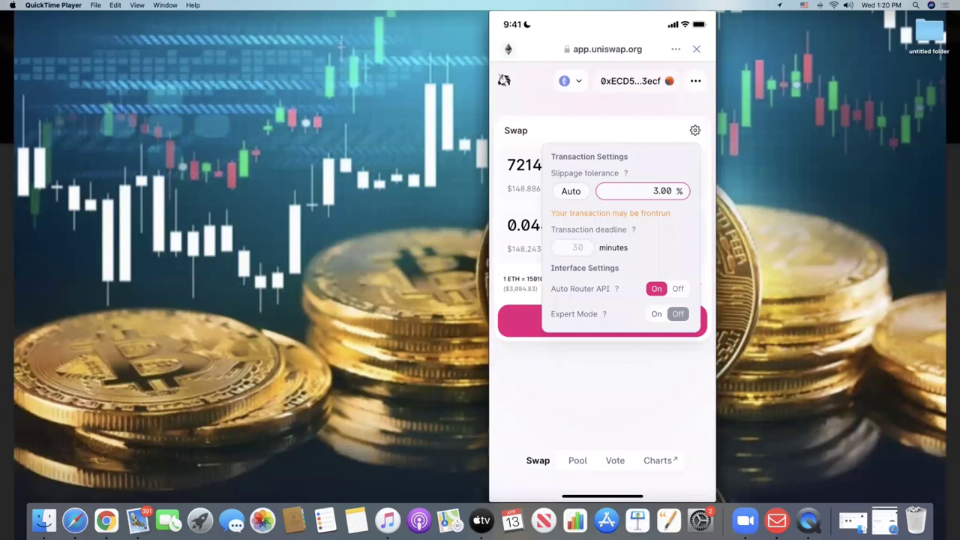
{"action": "left_click", "coordinate": [659, 190]}
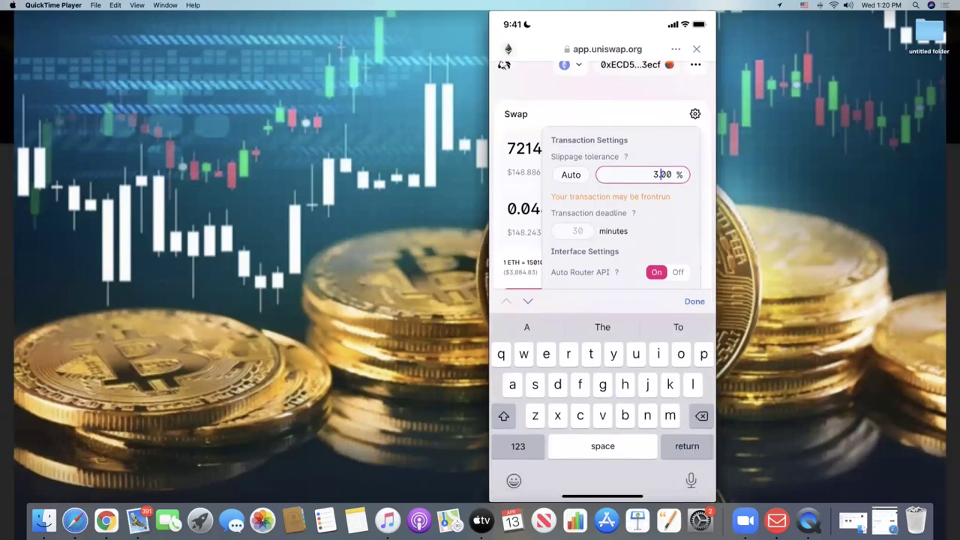
{"action": "key", "text": "BackSpace"}
{"action": "key", "text": "BackSpace"}
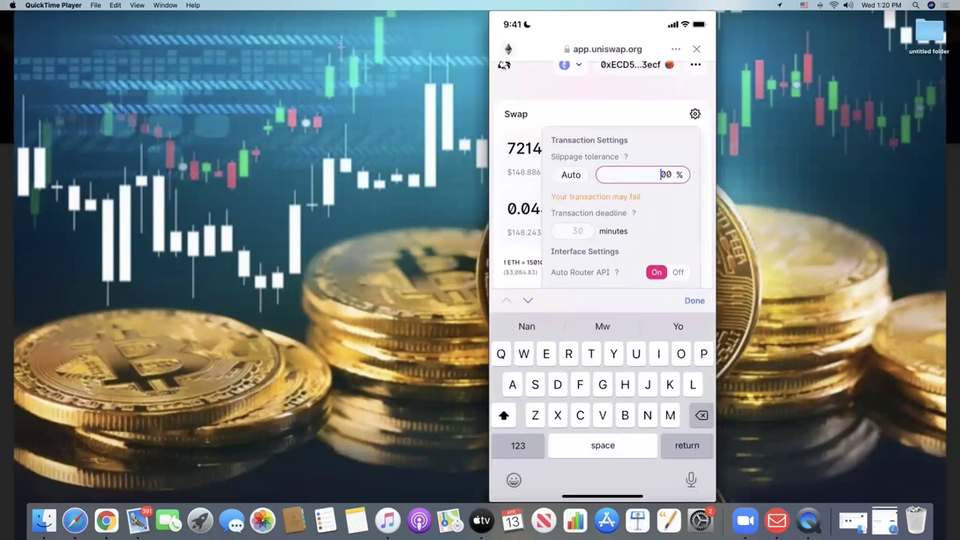
{"action": "type", "text": "10."}
{"action": "left_click", "coordinate": [694, 300]}
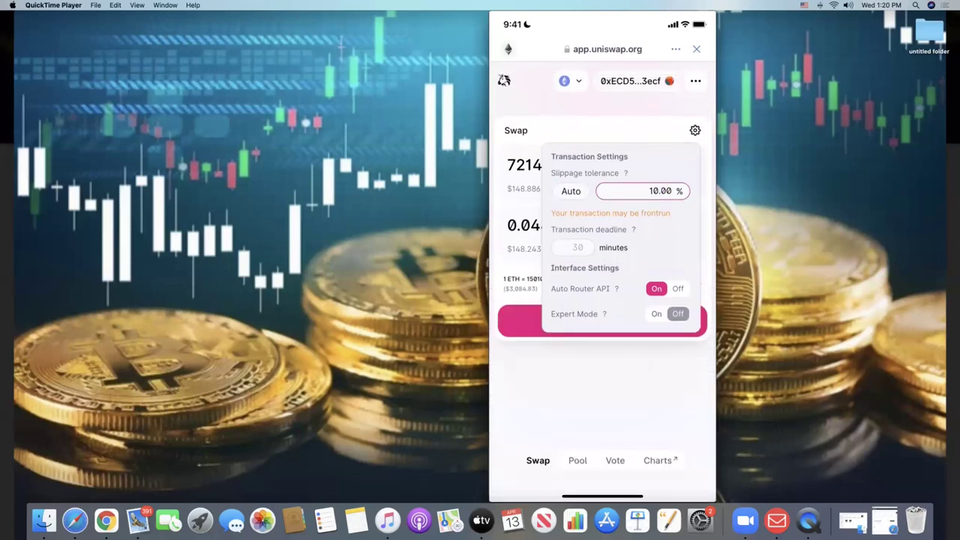
{"action": "left_click", "coordinate": [694, 130]}
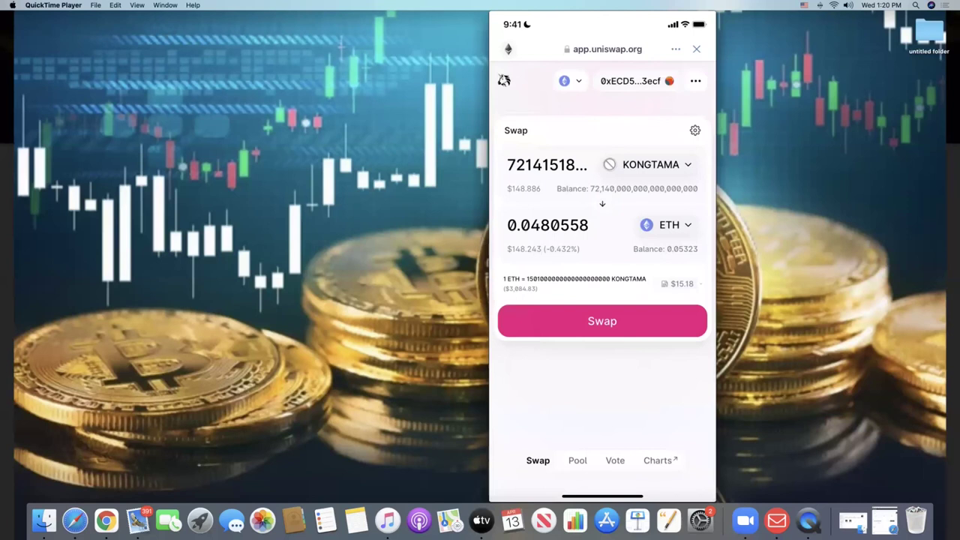
Submit the KONGTAMA to ETH swap, dismiss its confirmation, and reverse the swap direction
{"action": "left_click", "coordinate": [601, 321]}
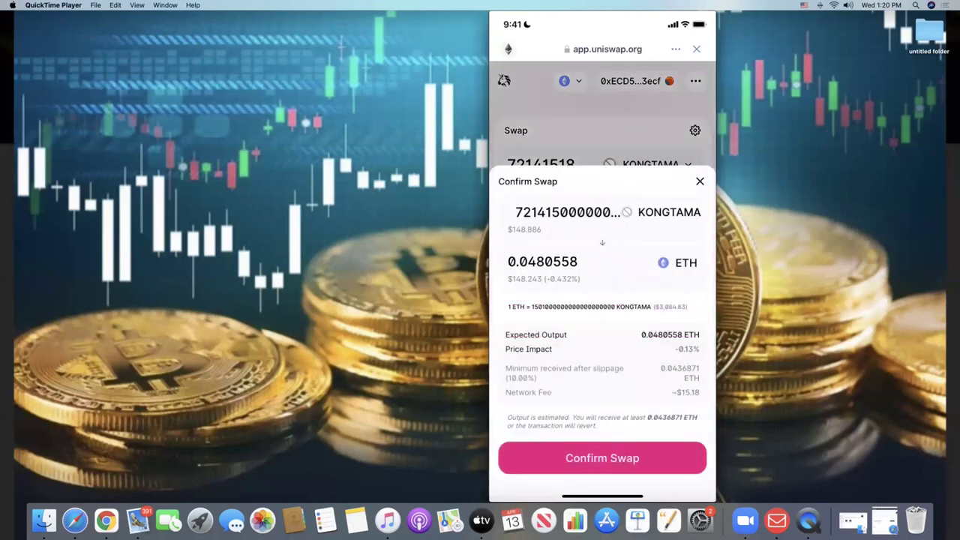
{"action": "left_click", "coordinate": [602, 457]}
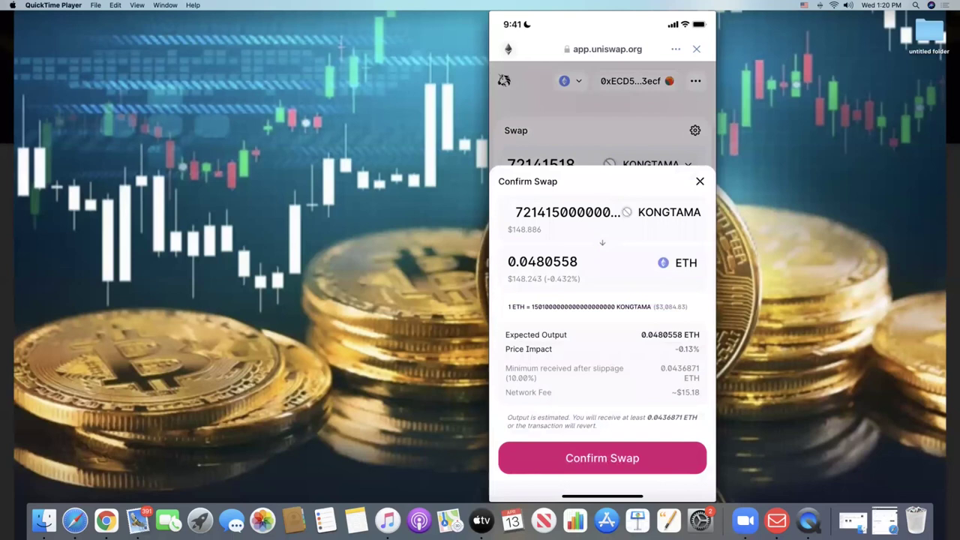
{"action": "mouse_move", "coordinate": [632, 340]}
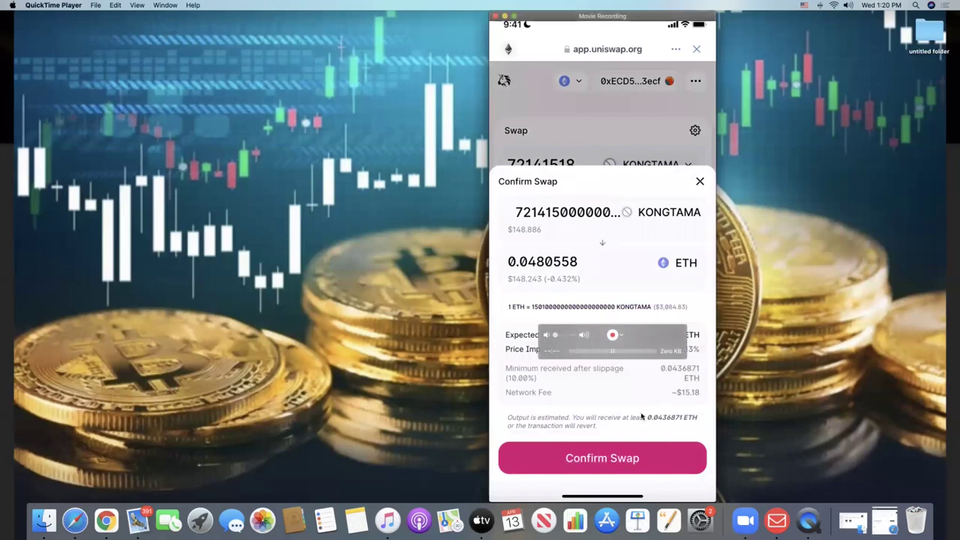
{"action": "left_click_drag", "start_coordinate": [636, 335], "coordinate": [589, 242]}
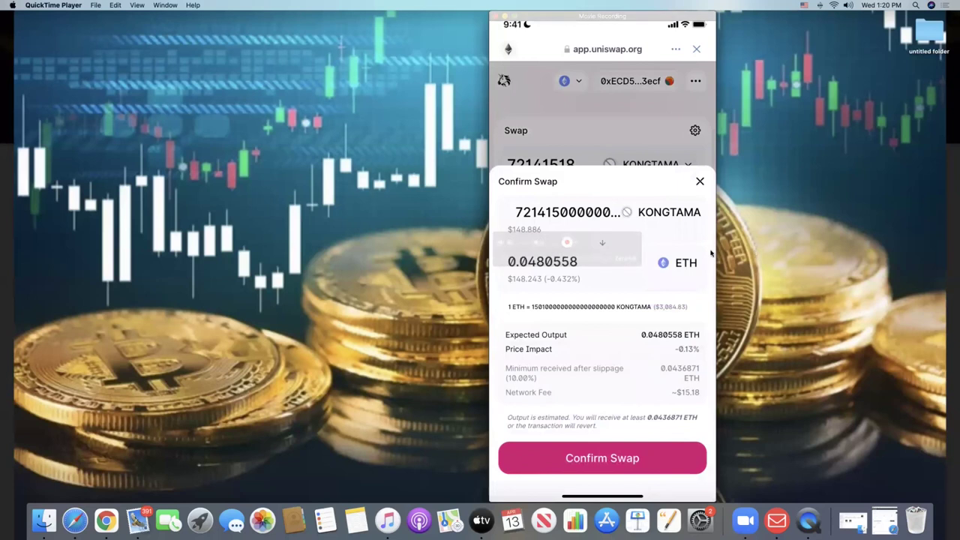
{"action": "left_click", "coordinate": [840, 261]}
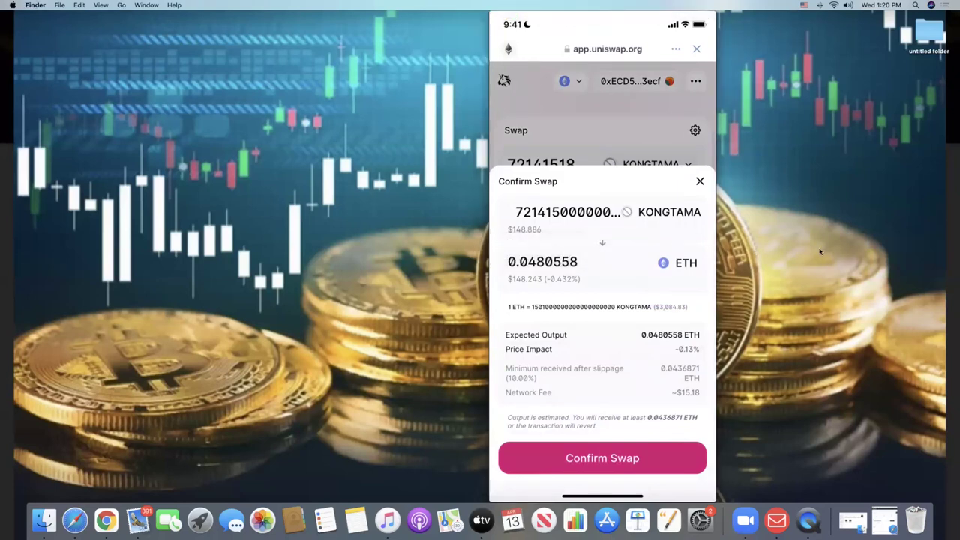
{"action": "left_click", "coordinate": [695, 182]}
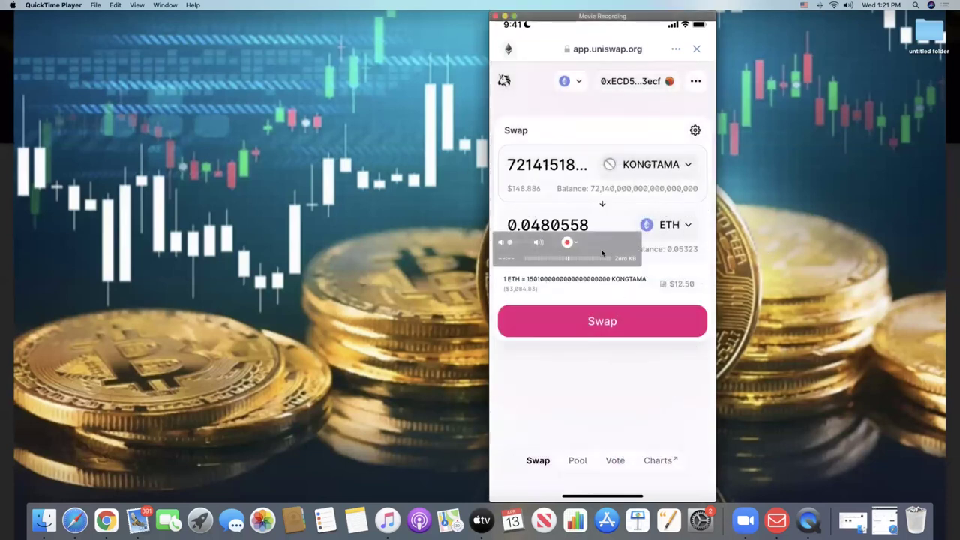
{"action": "left_click_drag", "start_coordinate": [602, 253], "coordinate": [609, 430]}
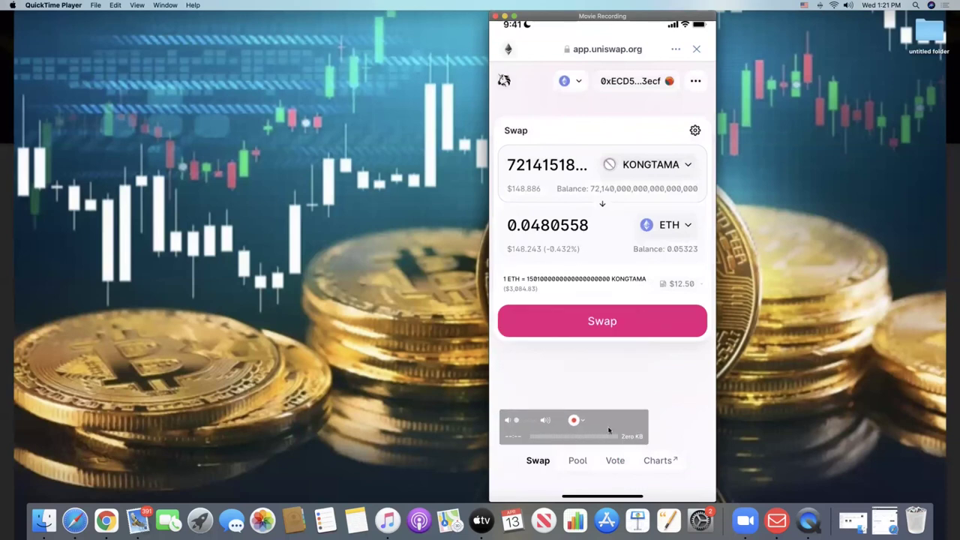
{"action": "left_click", "coordinate": [601, 205]}
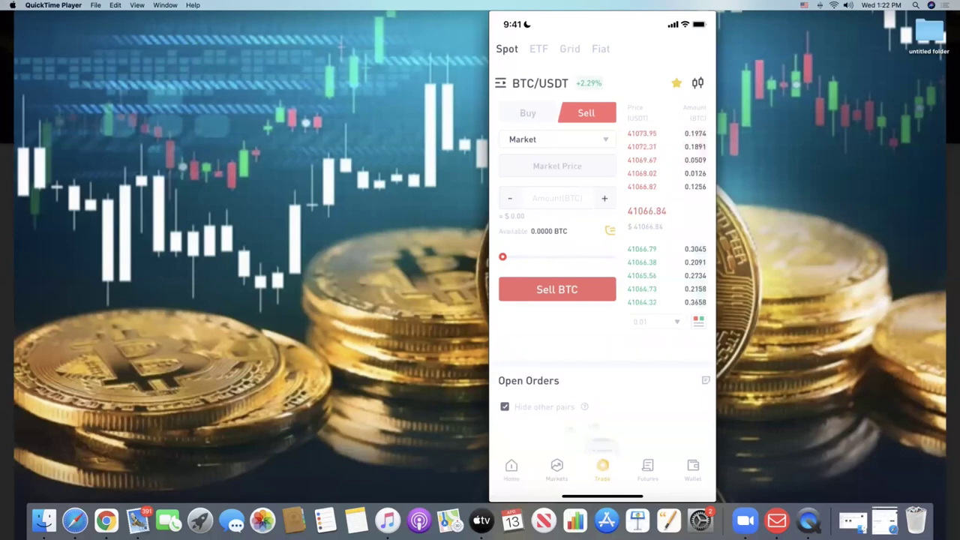
Switch to LBank in Safari at full screen, open the Spot wallet and look through its coins for SHIBDOGE(1M)
{"action": "mouse_move", "coordinate": [533, 51]}
{"action": "left_click", "coordinate": [885, 521]}
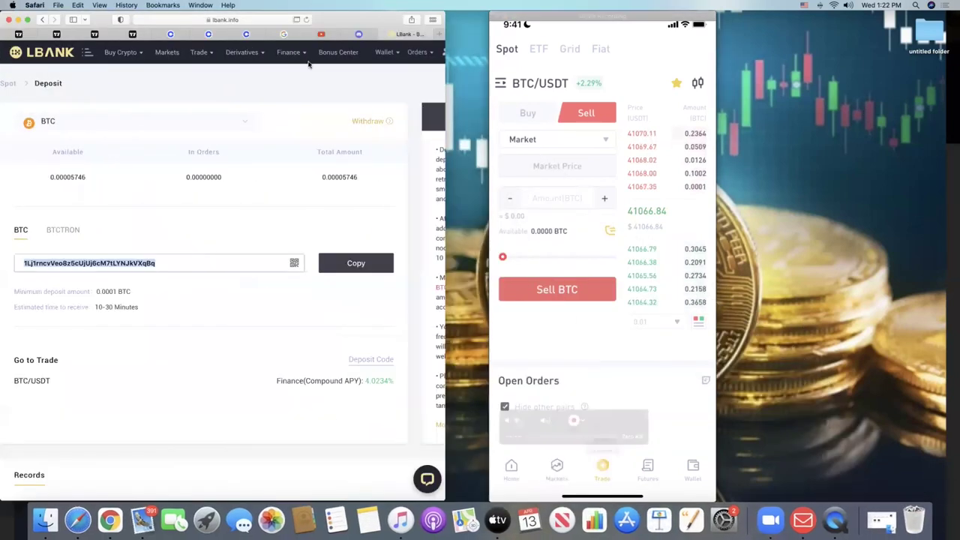
{"action": "left_click", "coordinate": [27, 20]}
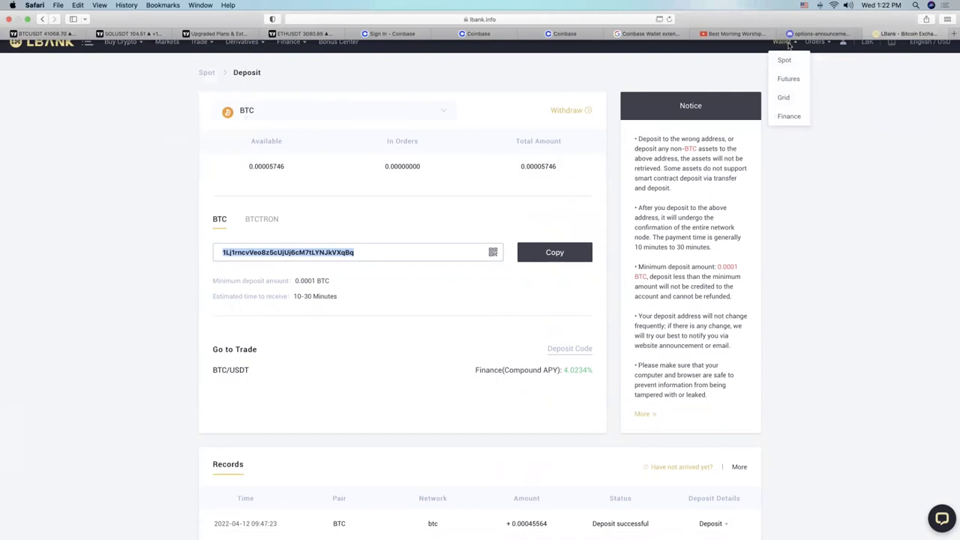
{"action": "left_click", "coordinate": [784, 63]}
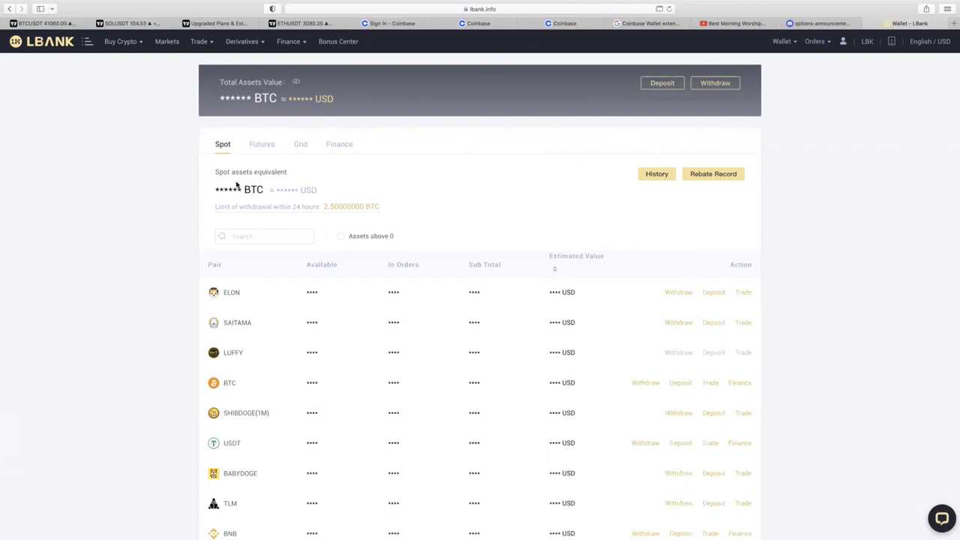
{"action": "scroll", "coordinate": [335, 429], "scroll_direction": "down", "scroll_amount": 5}
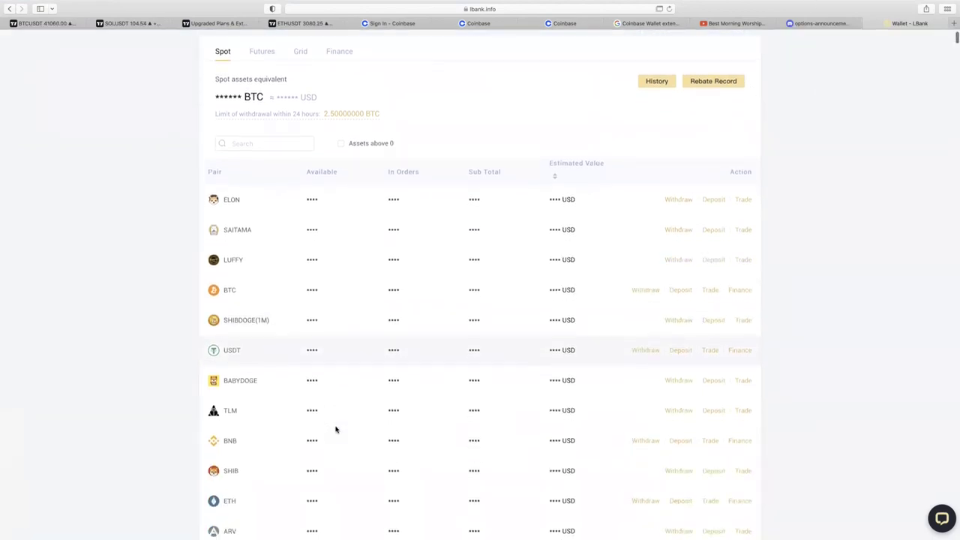
{"action": "scroll", "coordinate": [335, 428], "scroll_direction": "down", "scroll_amount": 1}
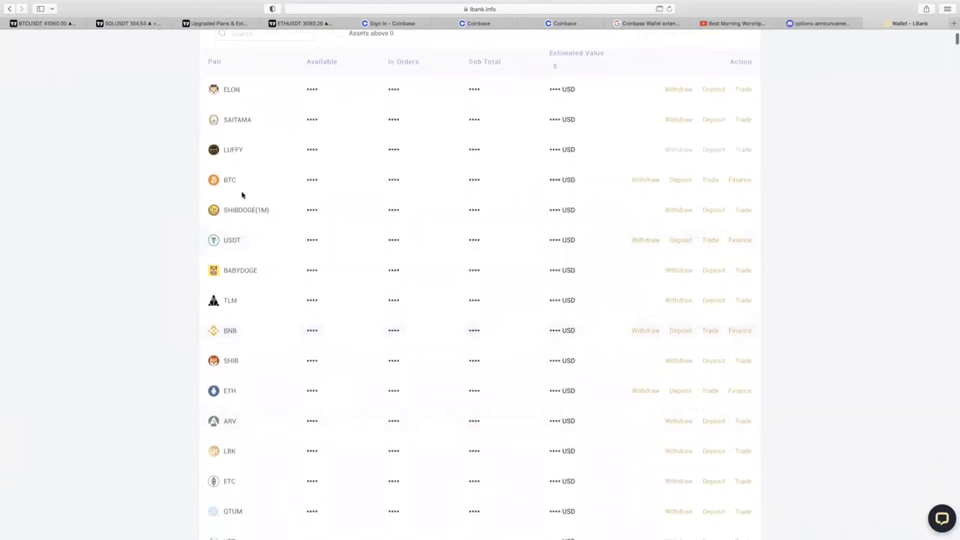
{"action": "scroll", "coordinate": [243, 210], "scroll_direction": "down", "scroll_amount": 1}
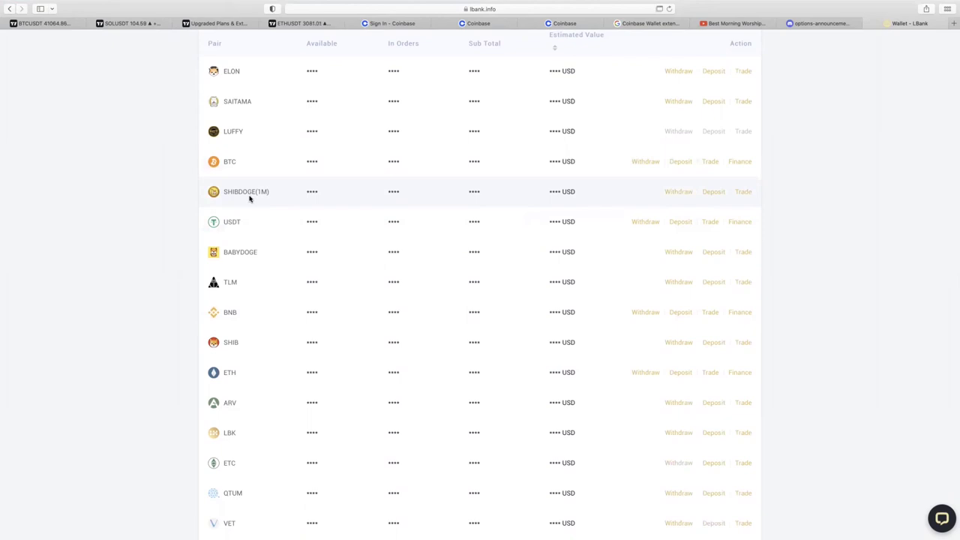
Return from the Spot wallet's coin list to the LBank markets overview and look through the USD spot market pairs
{"action": "scroll", "coordinate": [249, 199], "scroll_direction": "up", "scroll_amount": 1}
{"action": "scroll", "coordinate": [247, 204], "scroll_direction": "down", "scroll_amount": 2}
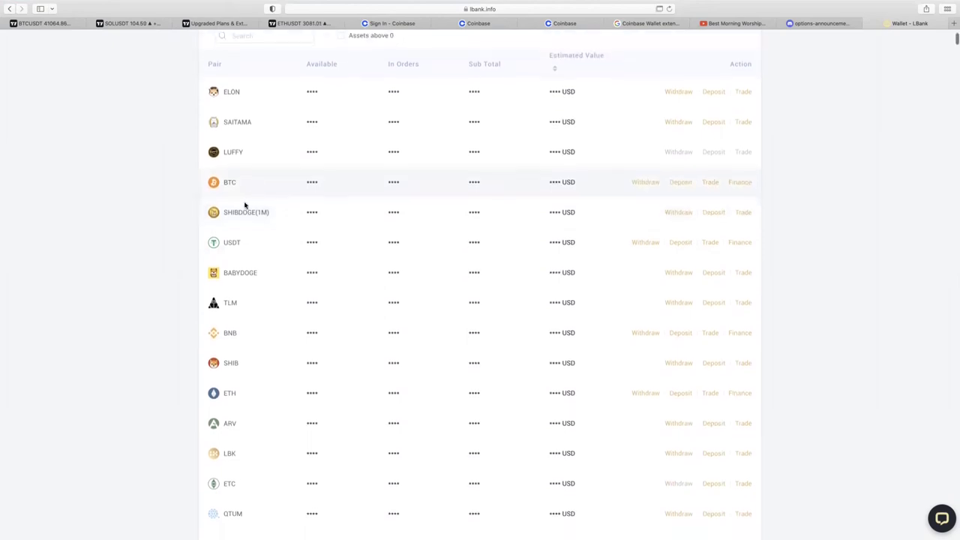
{"action": "scroll", "coordinate": [241, 178], "scroll_direction": "up", "scroll_amount": 4}
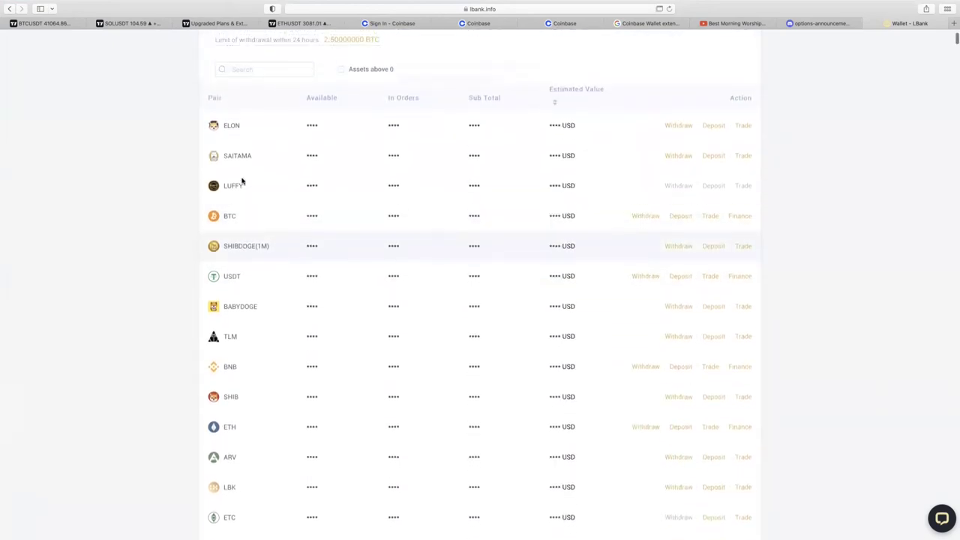
{"action": "scroll", "coordinate": [238, 184], "scroll_direction": "down", "scroll_amount": 1}
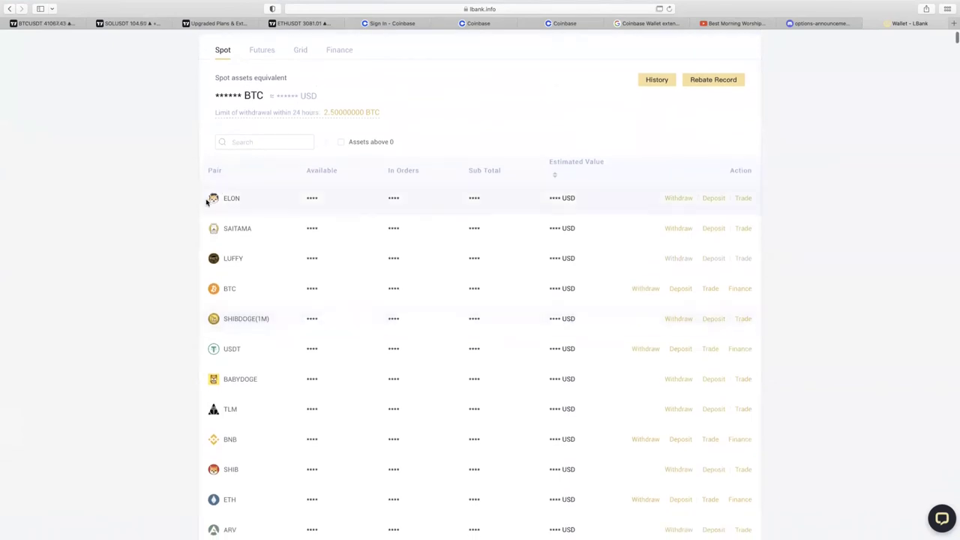
{"action": "scroll", "coordinate": [209, 200], "scroll_direction": "up", "scroll_amount": 3}
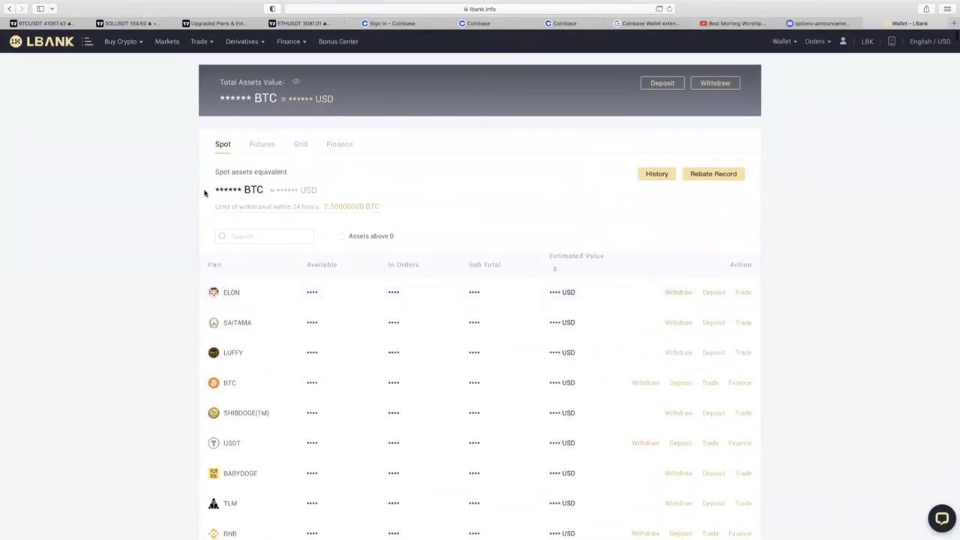
{"action": "left_click", "coordinate": [167, 42]}
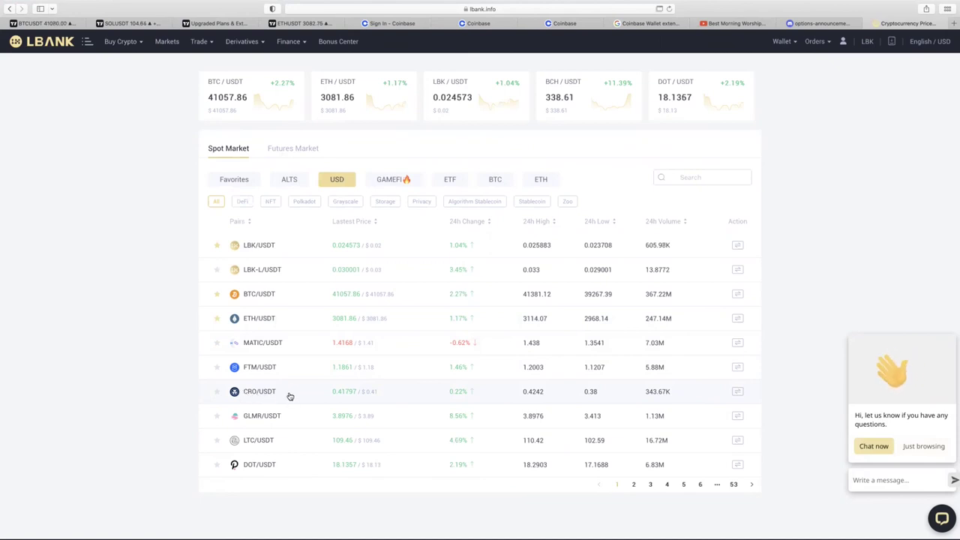
{"action": "scroll", "coordinate": [289, 395], "scroll_direction": "down", "scroll_amount": 4}
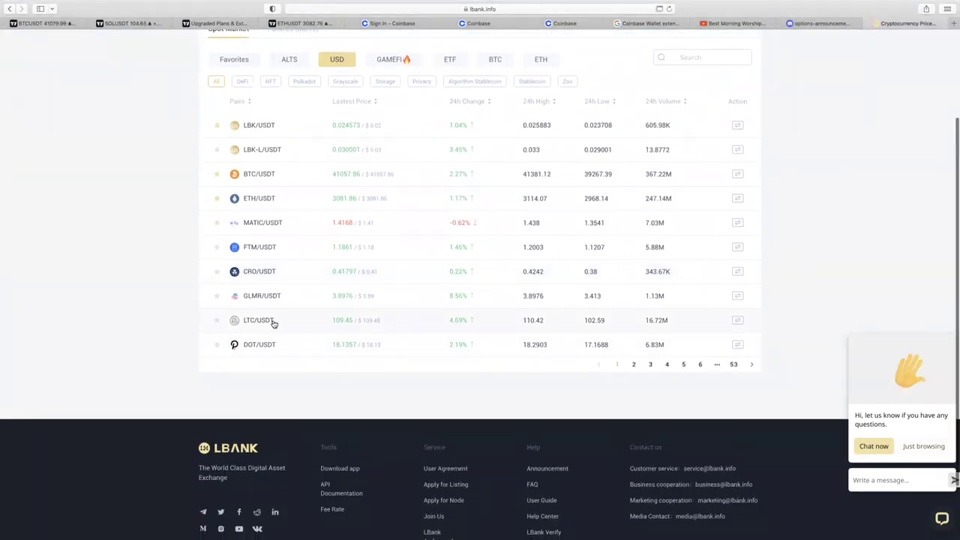
{"action": "scroll", "coordinate": [290, 294], "scroll_direction": "up", "scroll_amount": 4}
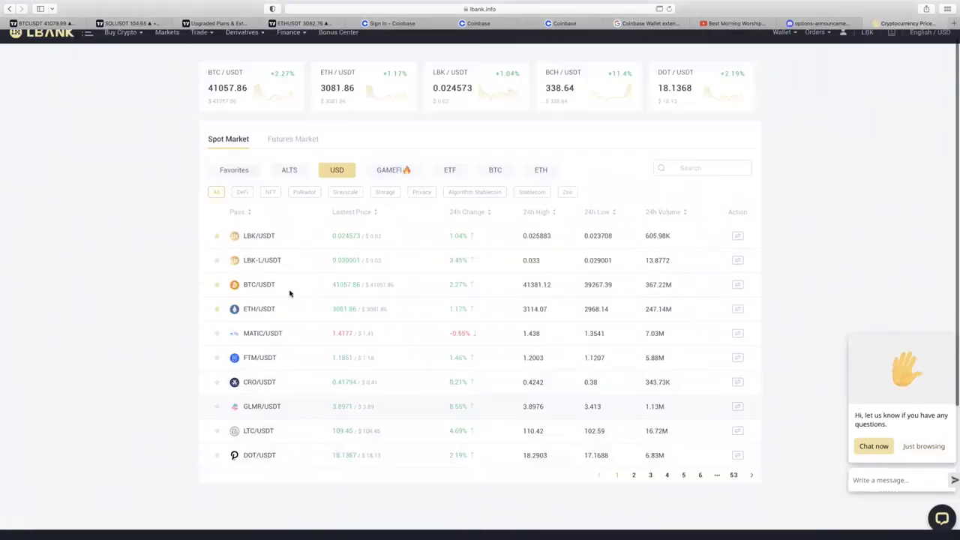